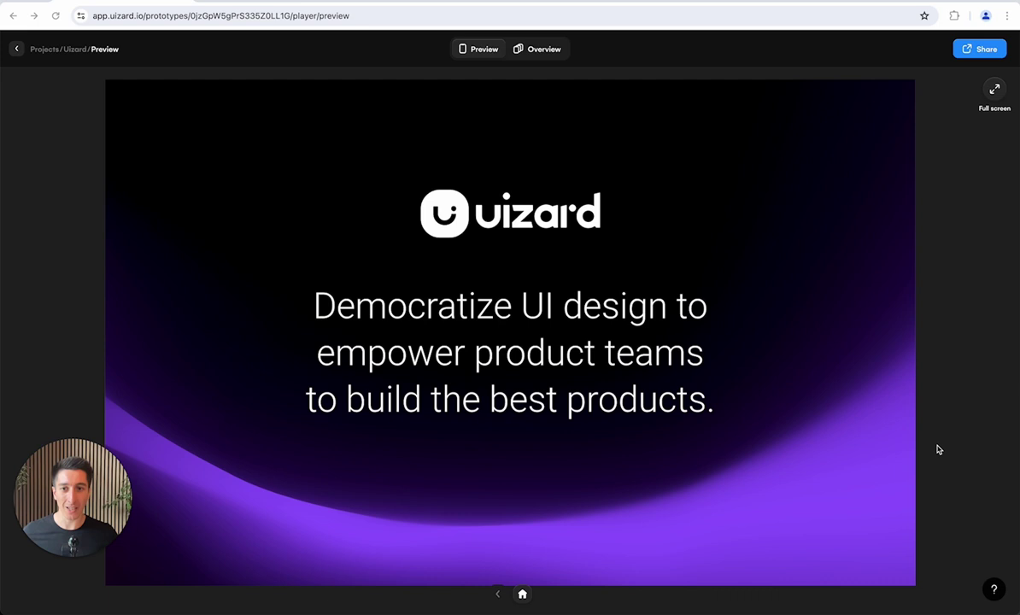
# Advance through the 3.2M users, Autodesigner 1.0/1.5 timeline and +80% genAI slides to Autodesigner 2.0.
pyautogui.click(783, 362)
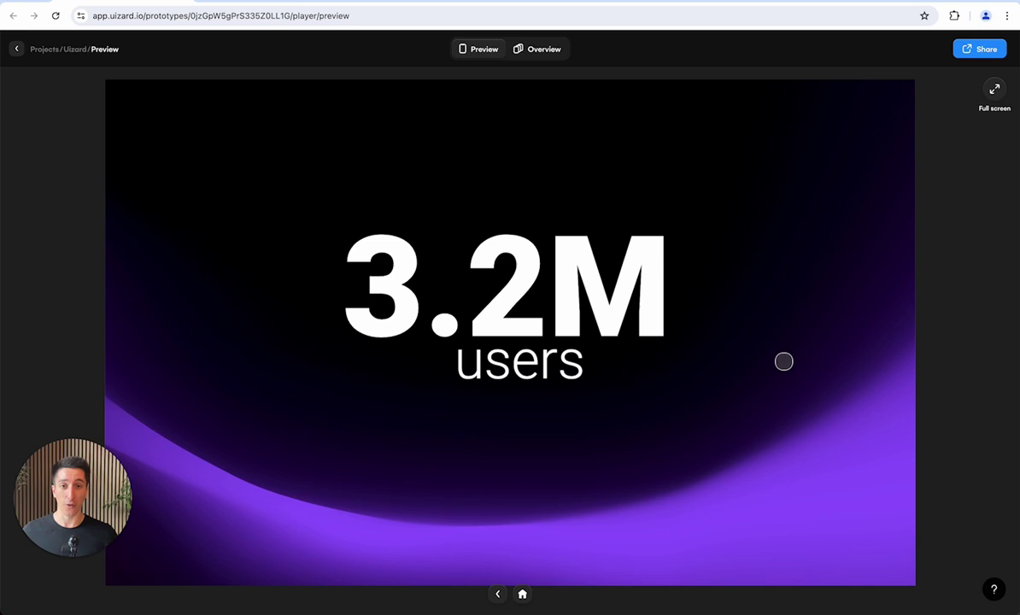
pyautogui.click(783, 361)
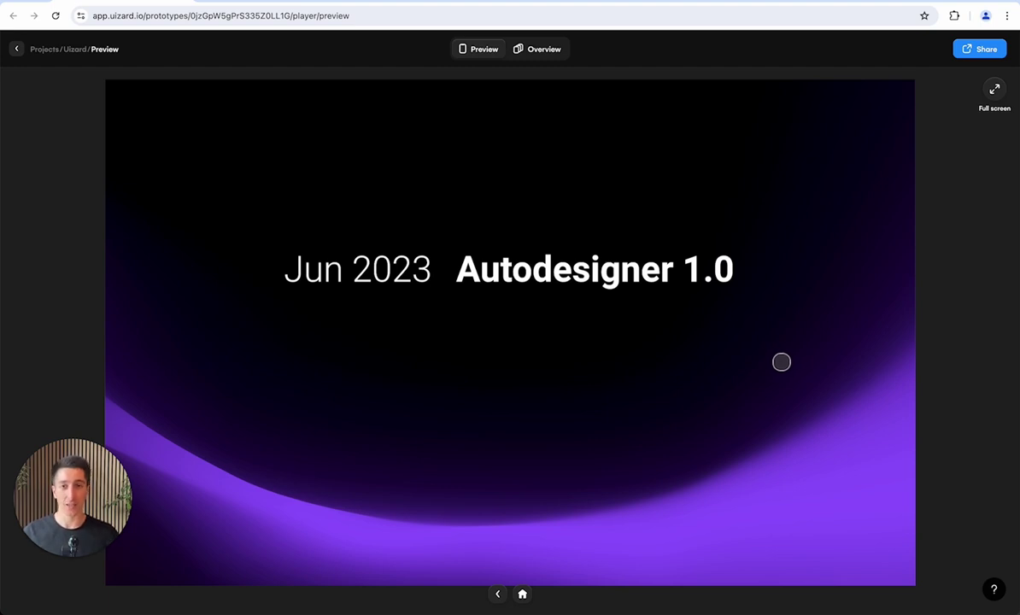
pyautogui.click(781, 362)
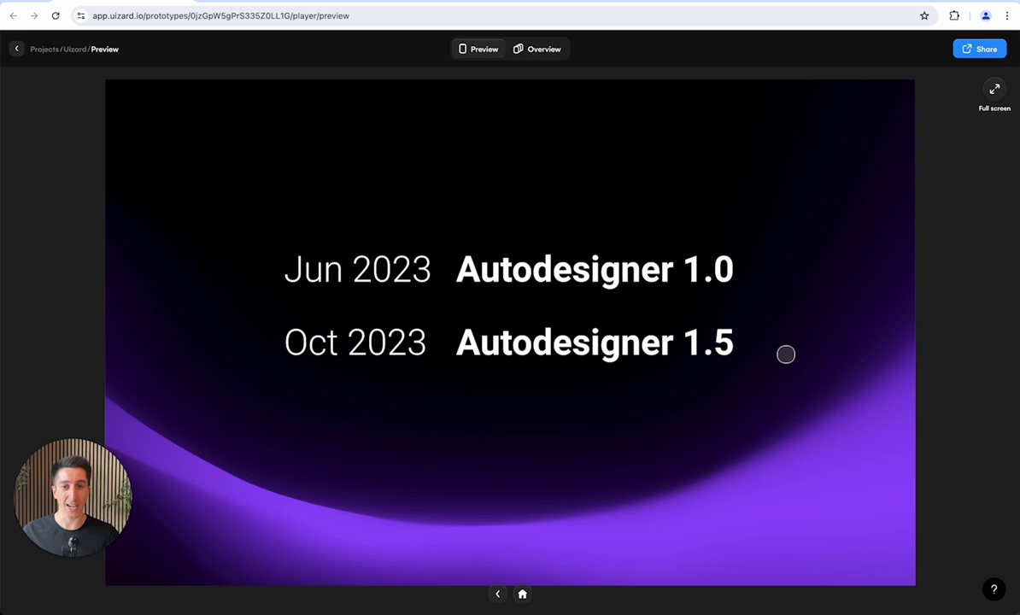
pyautogui.click(786, 353)
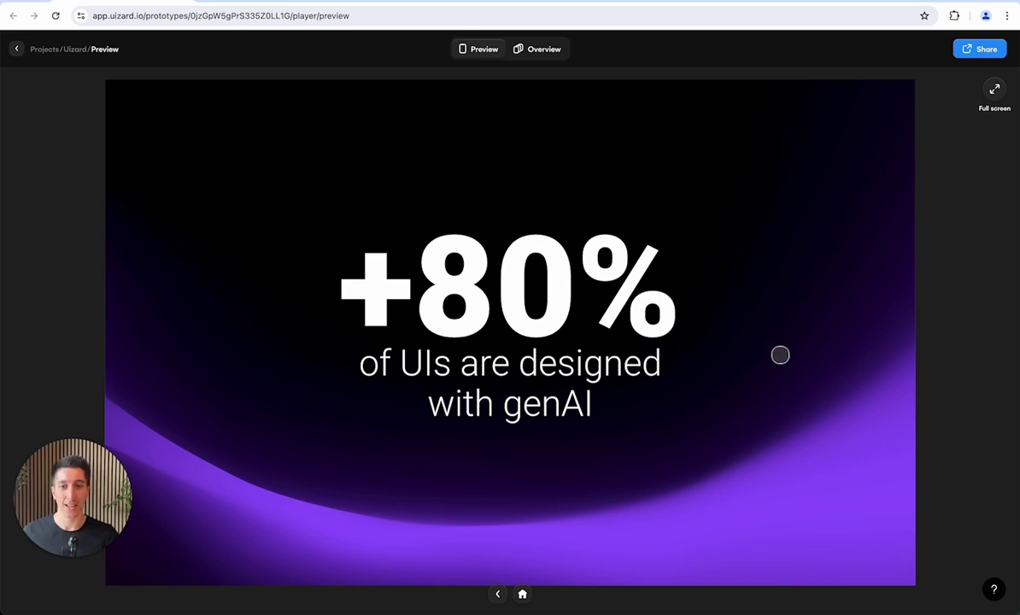
pyautogui.click(780, 355)
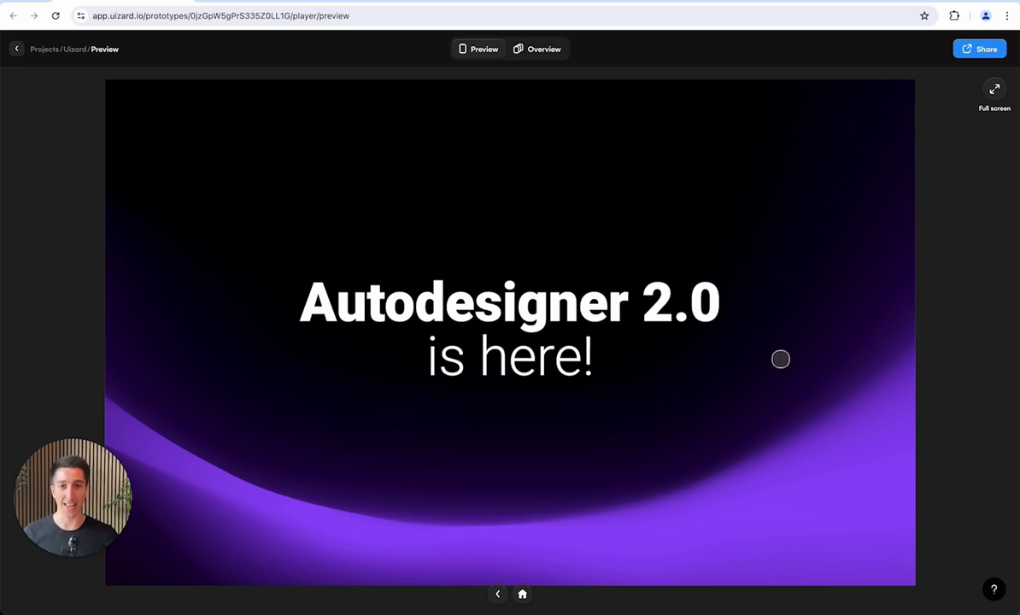
# Step from the Autodesigner 2.0 AI-model diagram slide on to 'Let's try it!'.
pyautogui.click(772, 360)
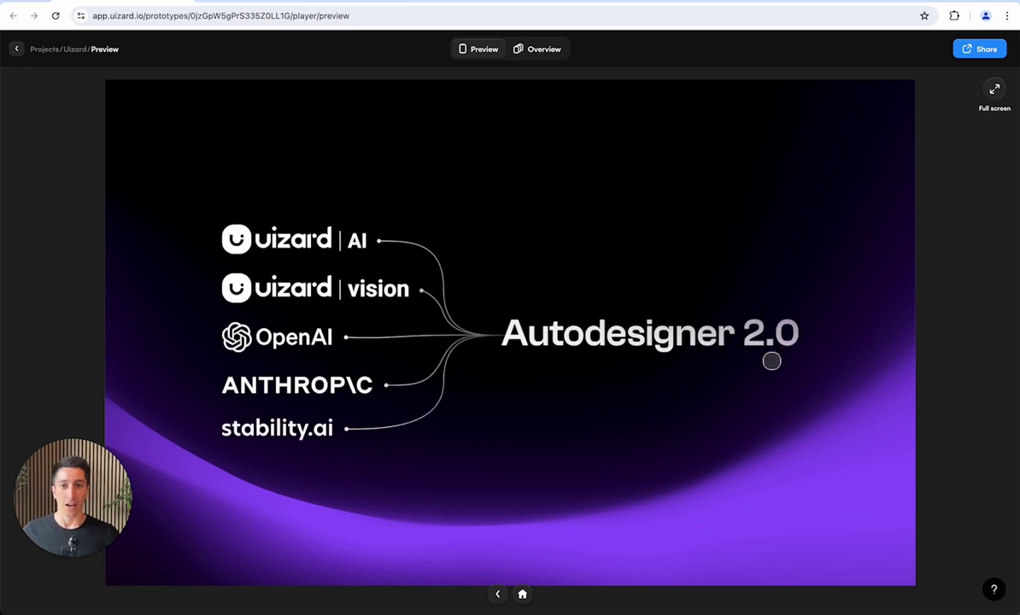
pyautogui.click(760, 408)
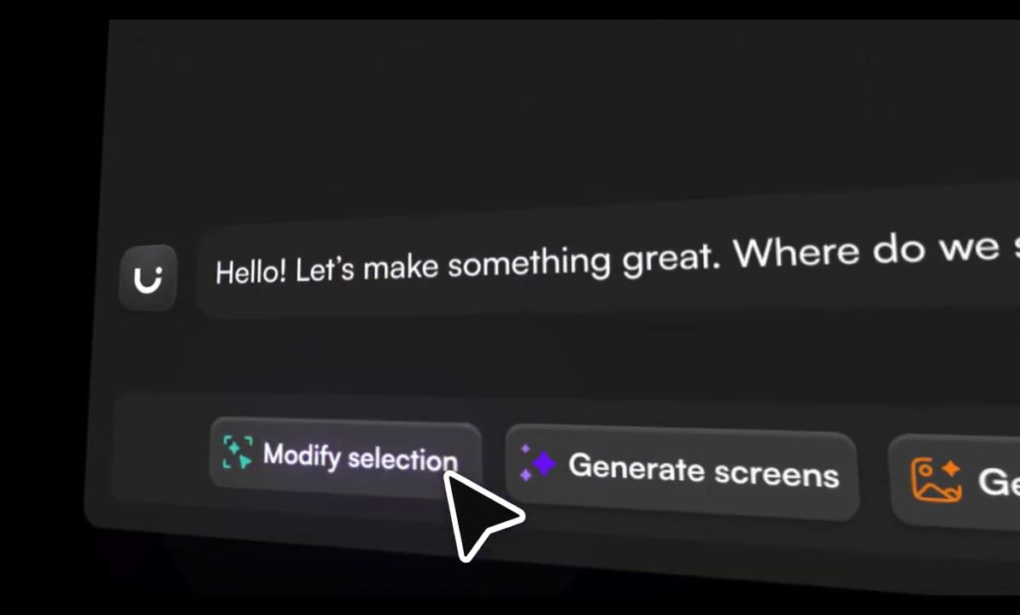
# Ask Autodesigner to make the bank info a dropdown and move the CTA to the page bottom.
pyautogui.click(449, 473)
pyautogui.write('Replace the bank info to a drop down menu and move CTA to the bott')
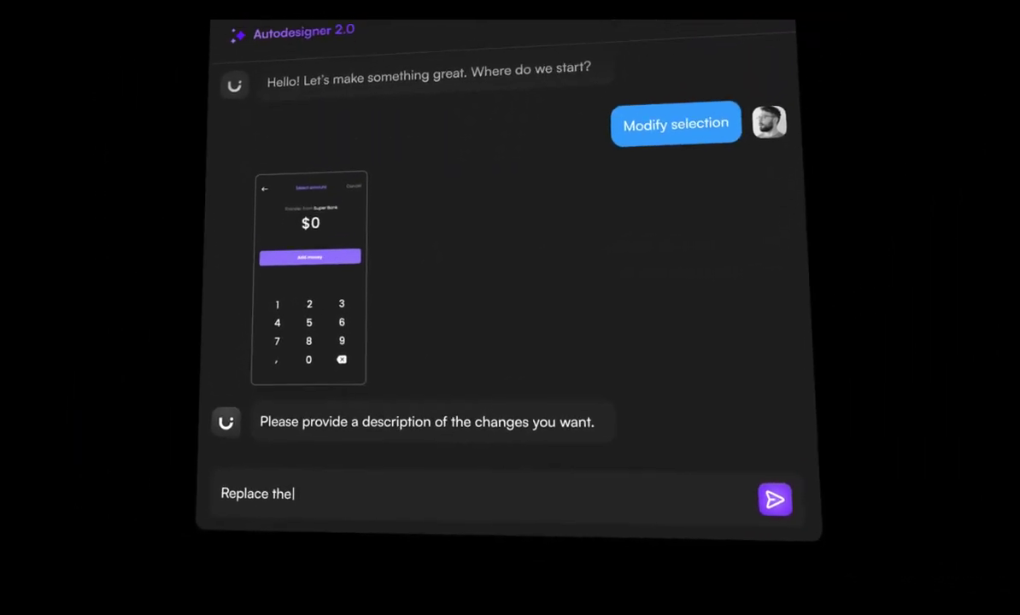
pyautogui.write('om of the page')
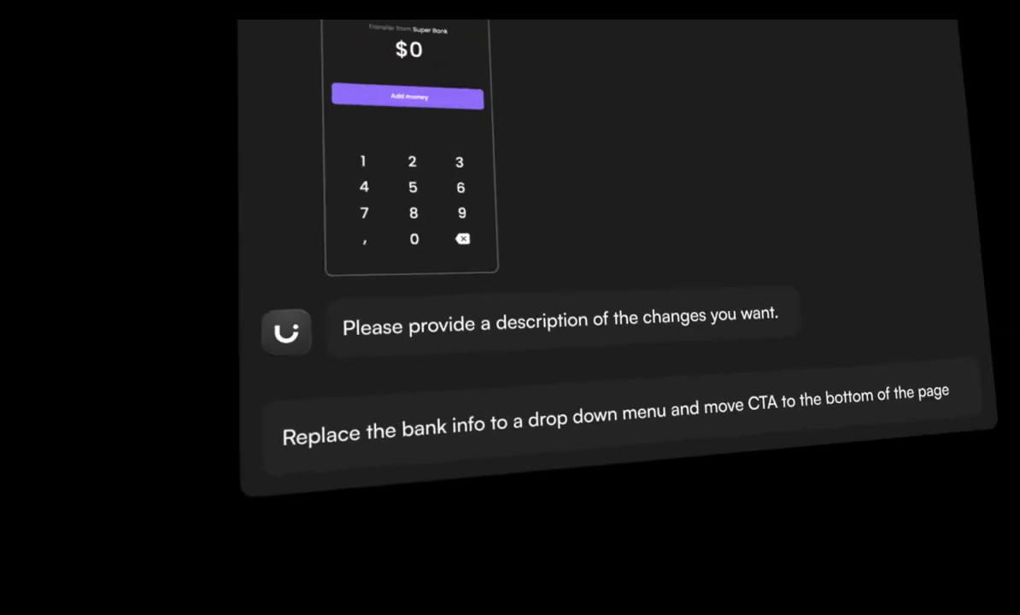
pyautogui.press('Return')
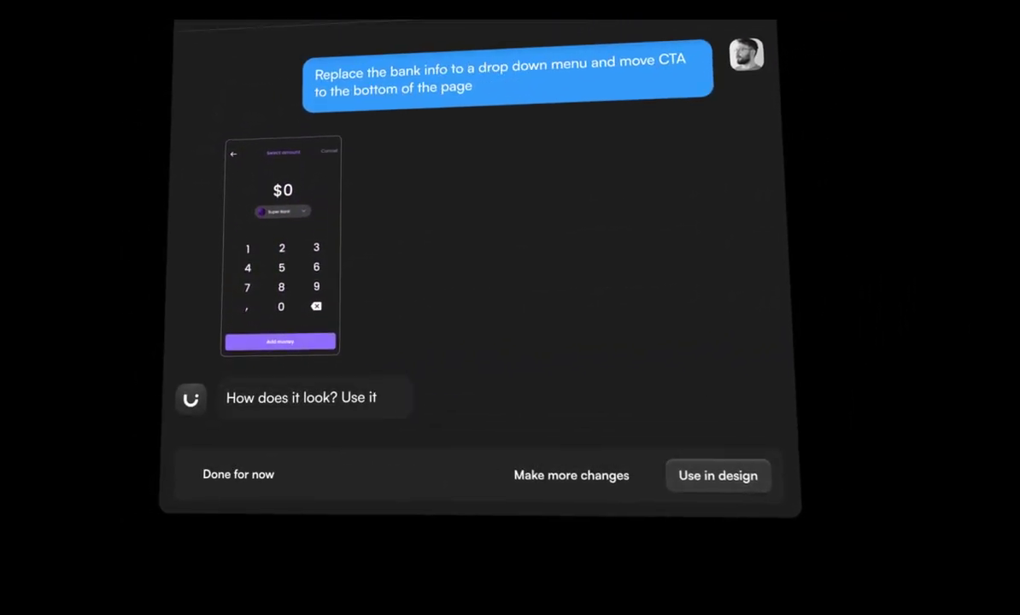
# Request a white 'Change goal' button and apply the generated screen to the design.
pyautogui.click(564, 481)
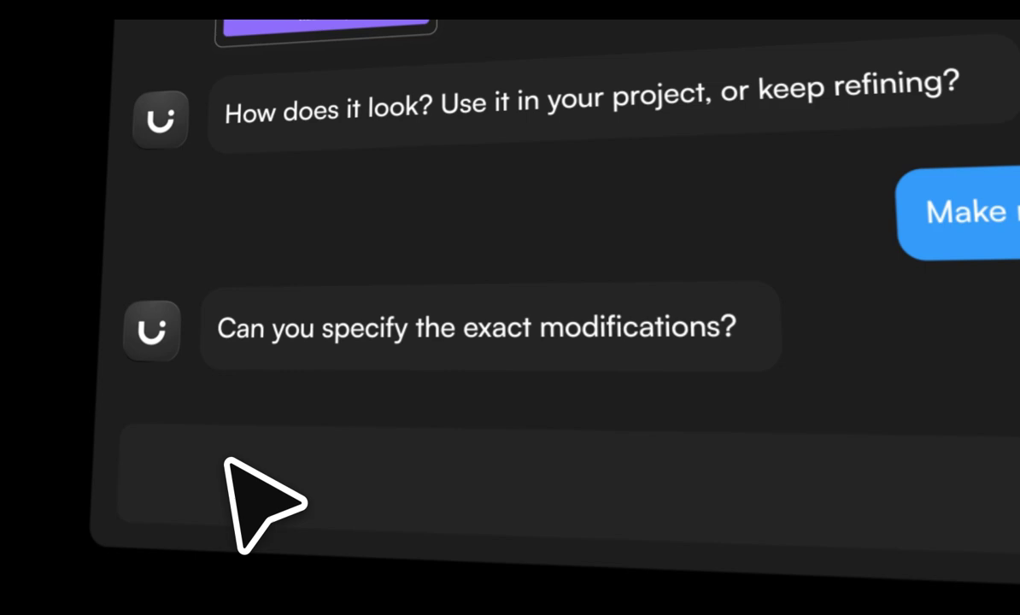
pyautogui.click(244, 504)
pyautogui.write('Add new button "Change goal" and make it white')
pyautogui.press('Return')
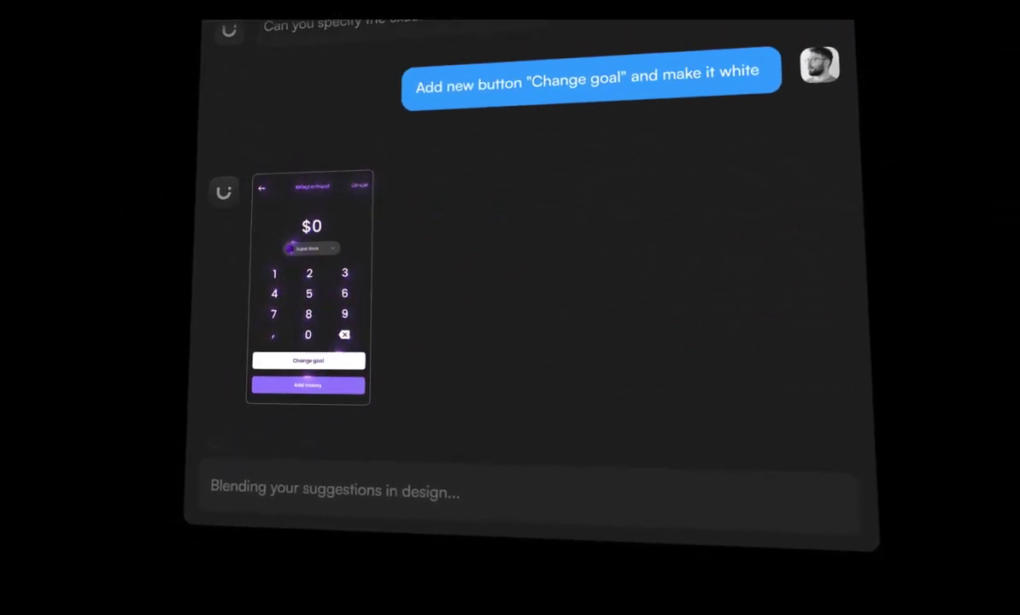
pyautogui.click(769, 504)
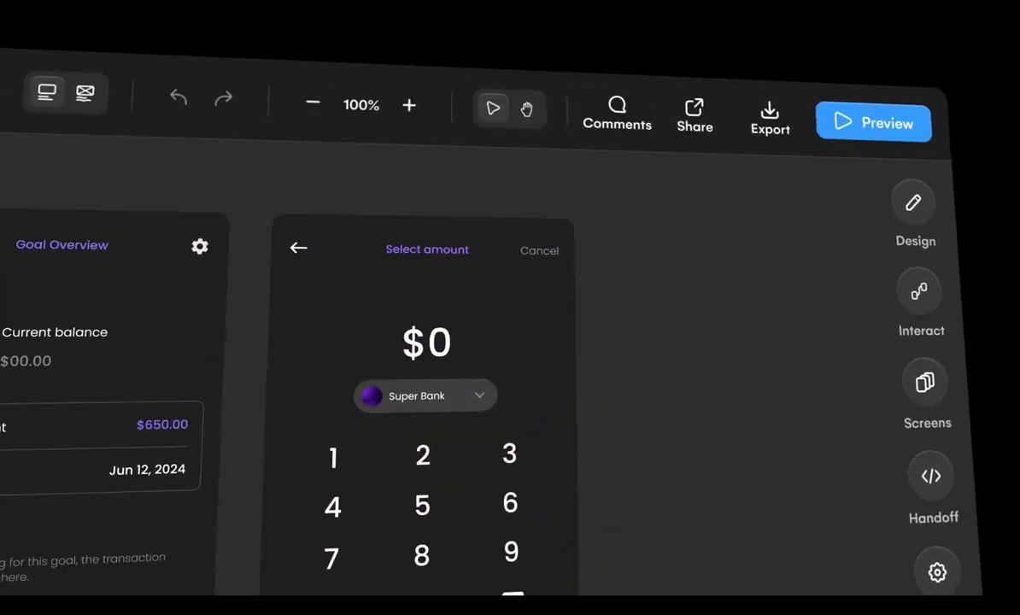
# Preview the Create a goal, Goal Overview and Select amount flow, then view the screen's code.
pyautogui.click(831, 164)
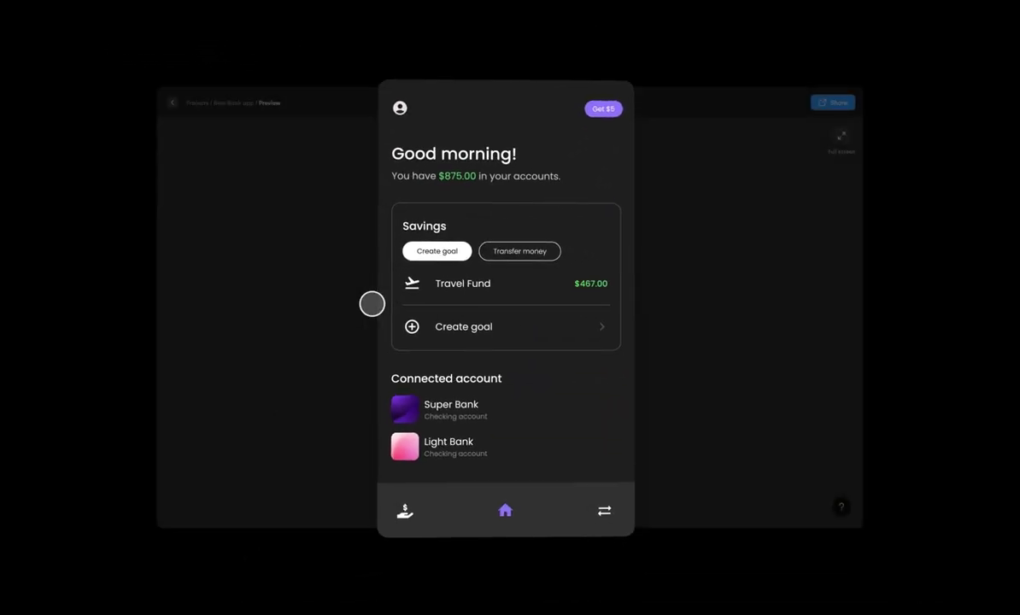
pyautogui.click(417, 243)
pyautogui.click(565, 507)
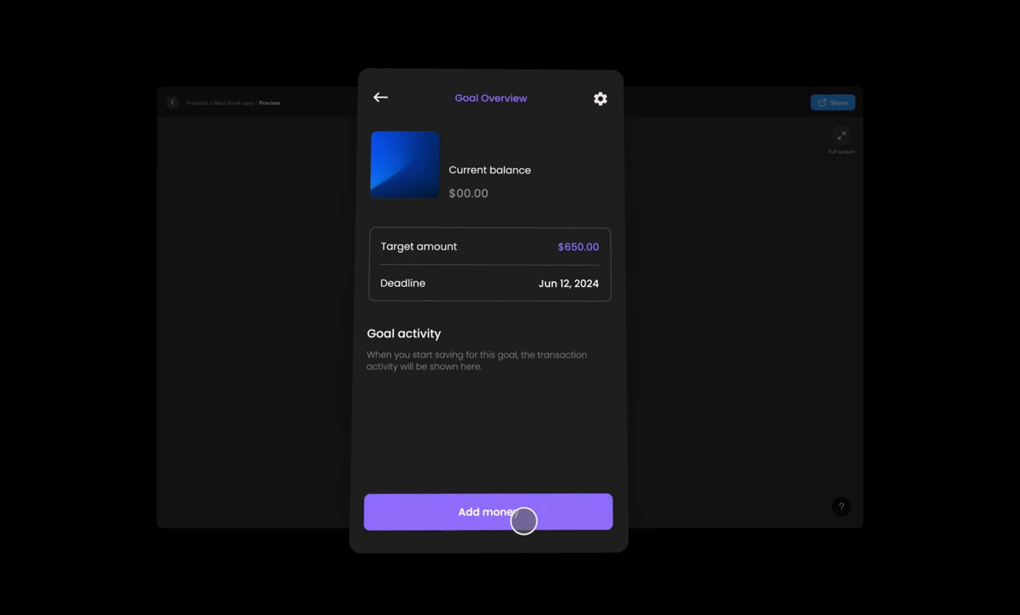
pyautogui.click(524, 518)
pyautogui.click(536, 224)
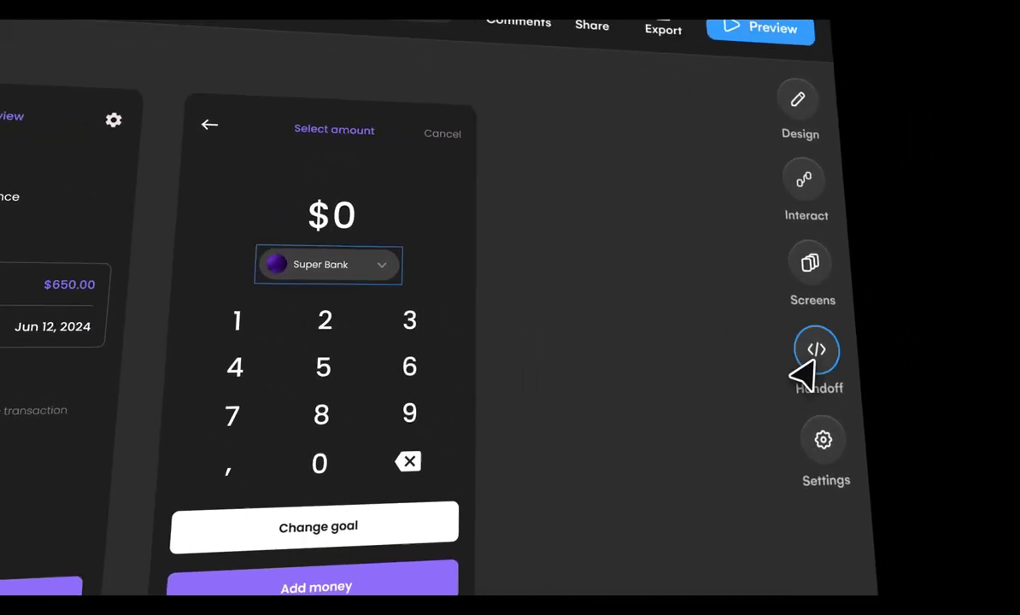
pyautogui.click(804, 363)
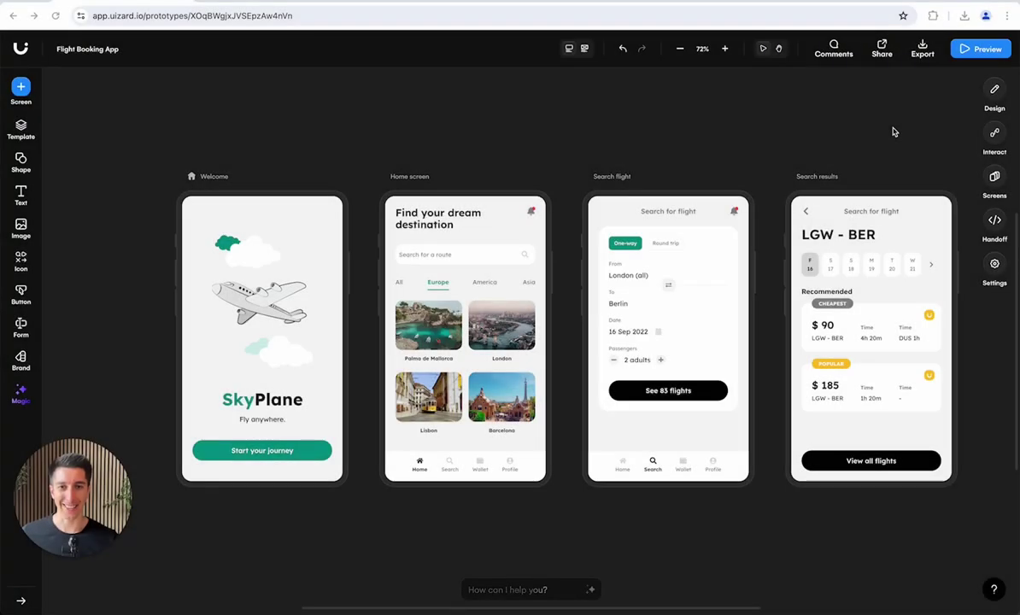
# Move the Welcome screen's Start your journey button up near the title.
pyautogui.hscroll(-2, 697, 124)
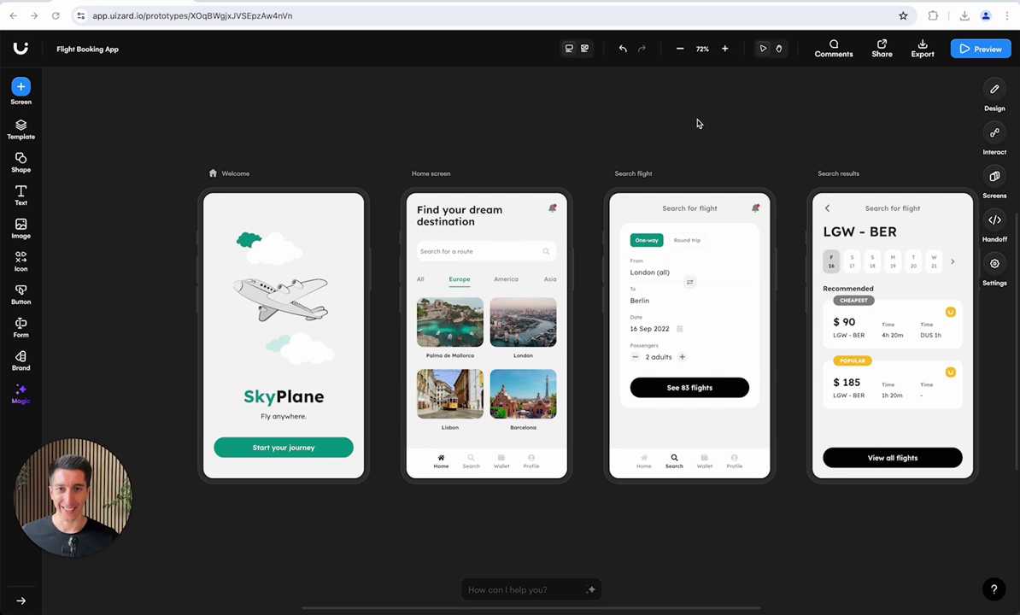
pyautogui.click(510, 589)
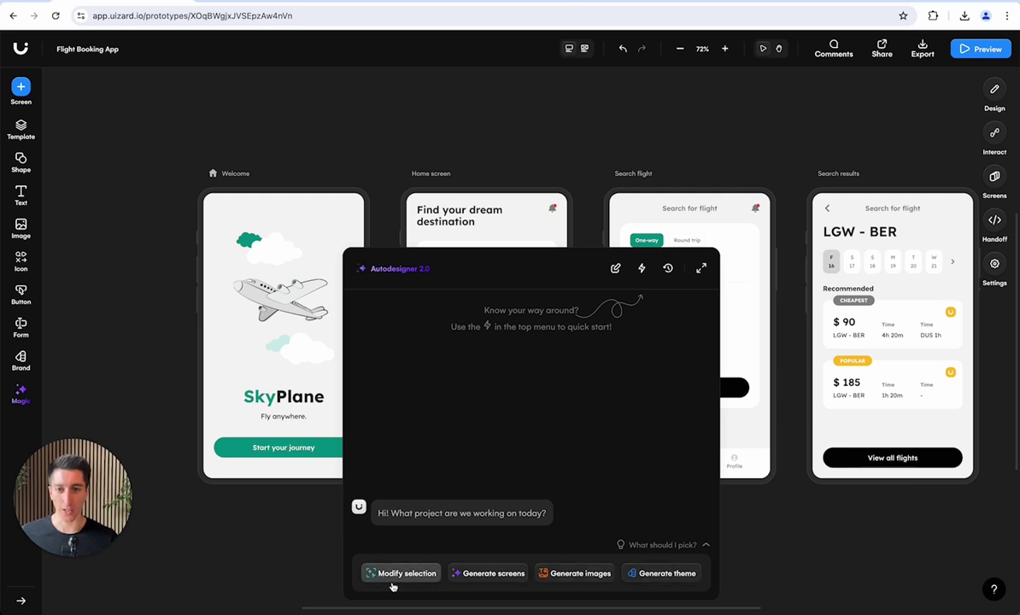
pyautogui.click(292, 551)
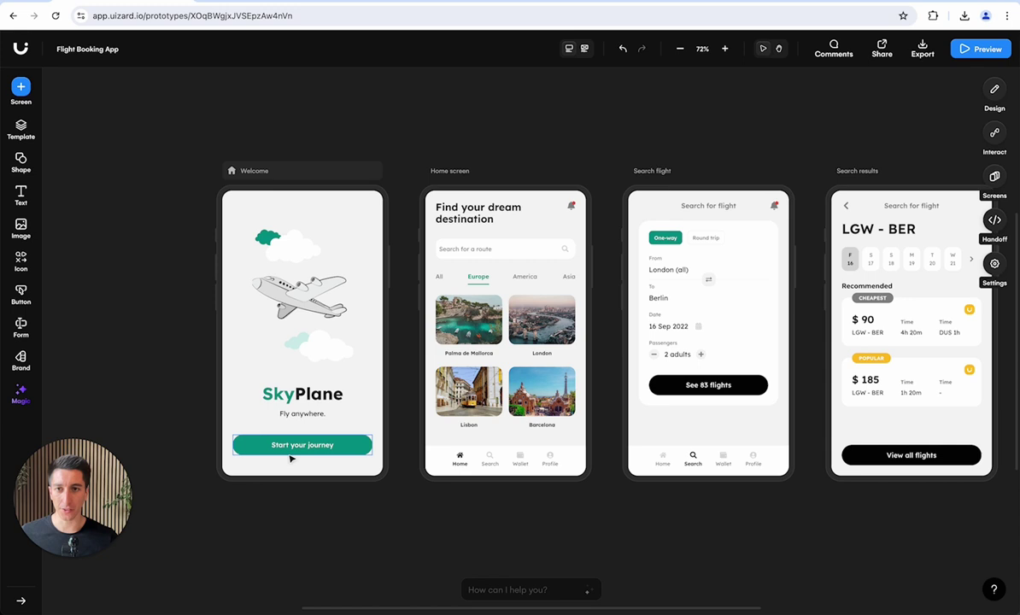
pyautogui.scroll(3, 282, 453)
pyautogui.moveTo(289, 451); pyautogui.dragTo(228, 319)
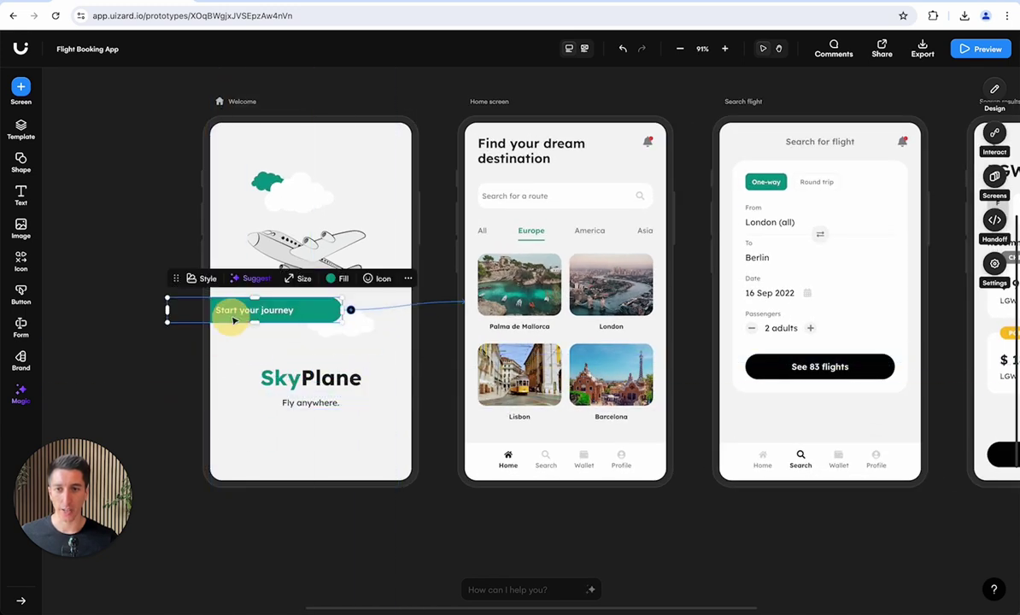
pyautogui.click(258, 410)
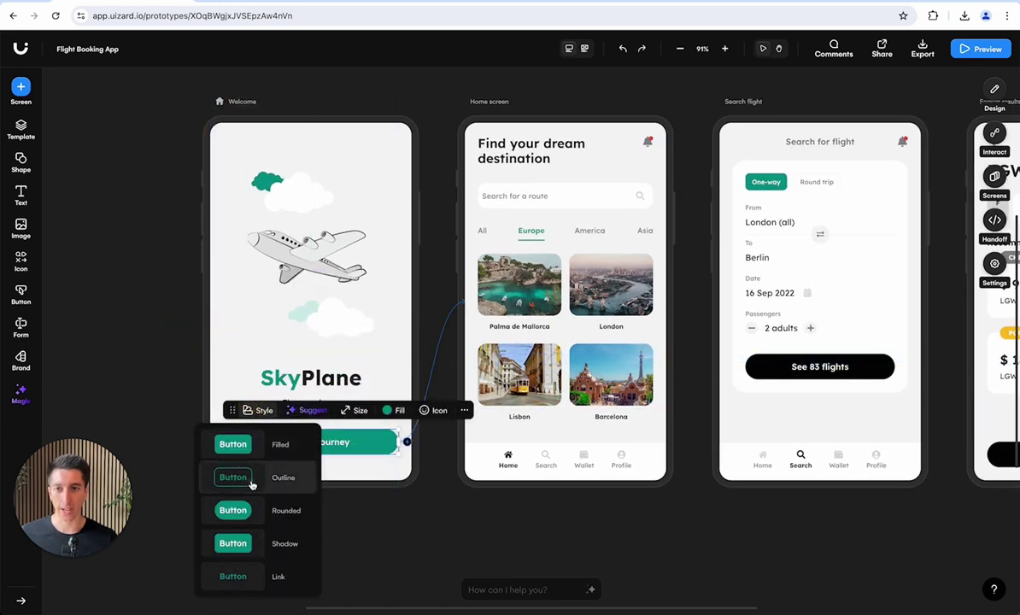
pyautogui.click(391, 509)
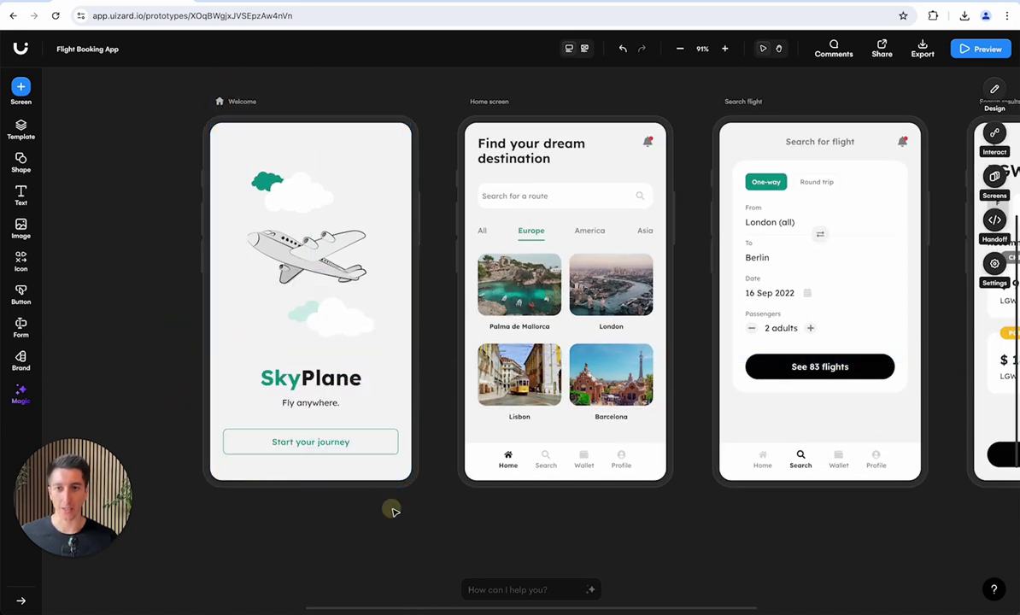
# Marquee-select all Welcome screen elements and bring up the Autodesigner 2.0 chat.
pyautogui.click(512, 589)
pyautogui.click(280, 540)
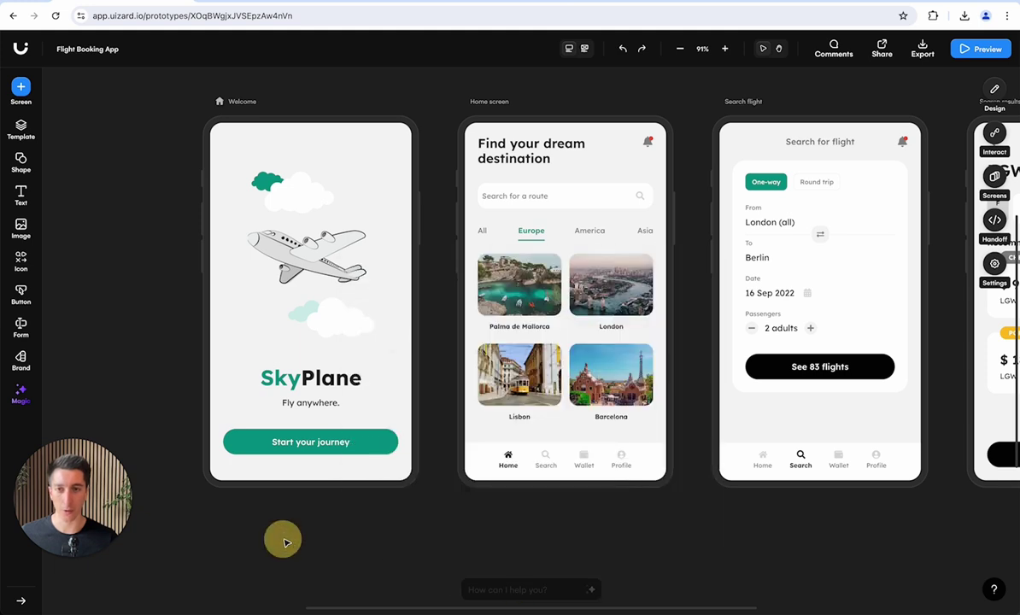
pyautogui.moveTo(159, 162); pyautogui.dragTo(397, 450)
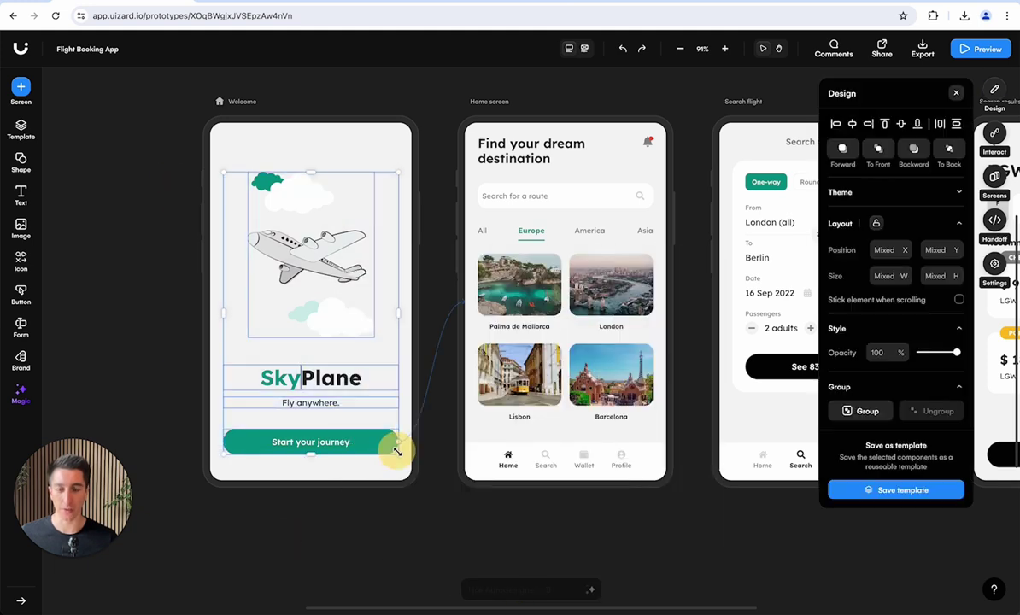
pyautogui.click(504, 590)
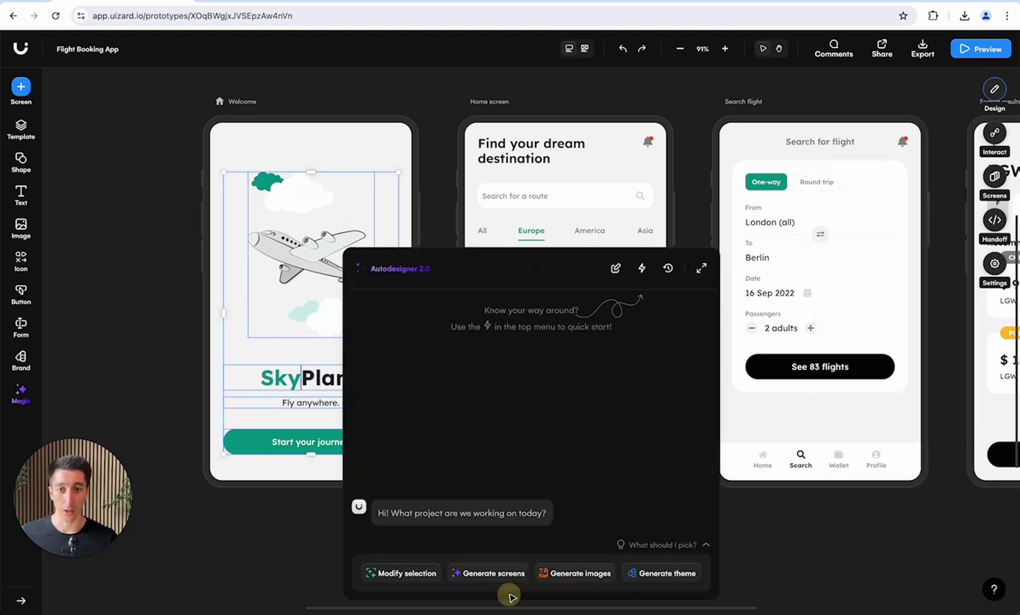
# Start a Modify selection request for a dog-riding-a-plane picture and extra login options.
pyautogui.click(399, 574)
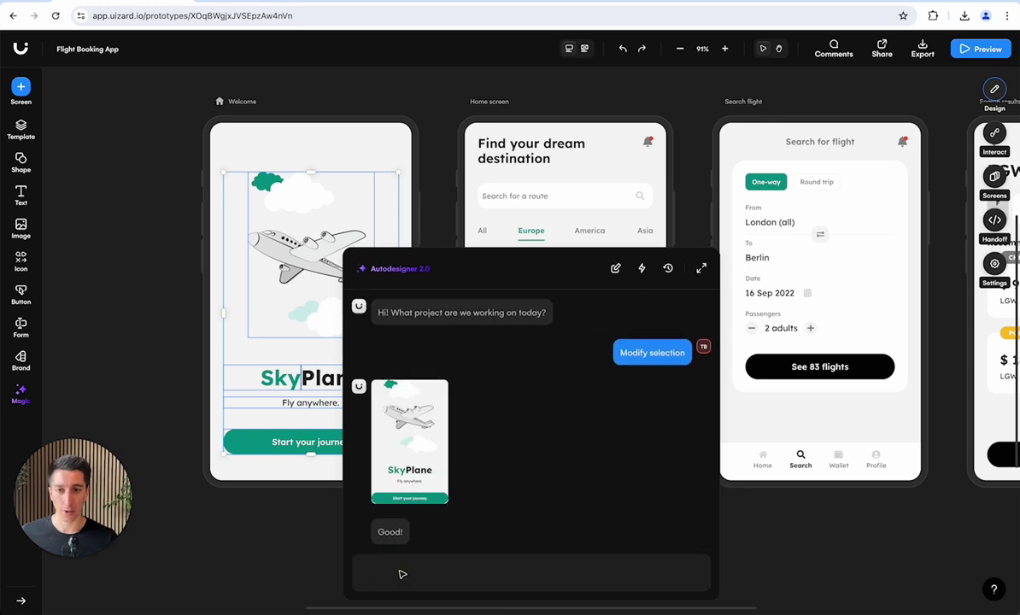
pyautogui.click(702, 268)
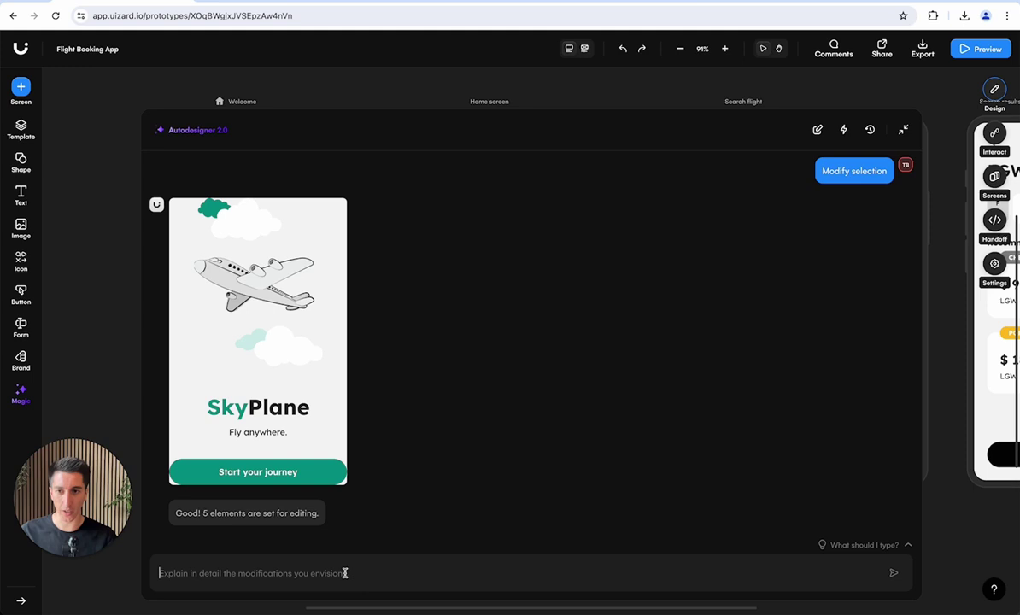
pyautogui.write('replace t')
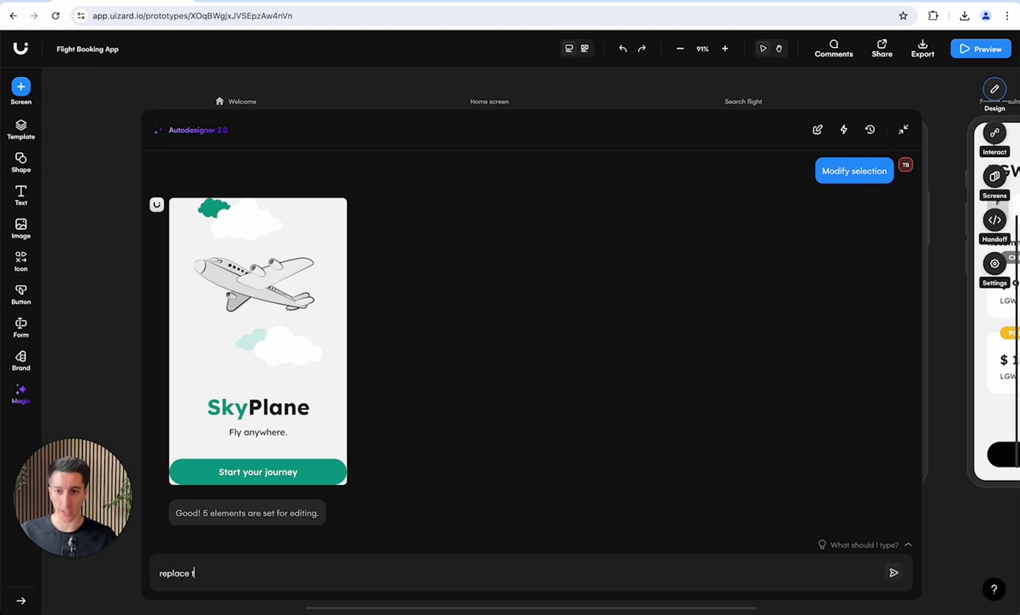
pyautogui.write('he image for a')
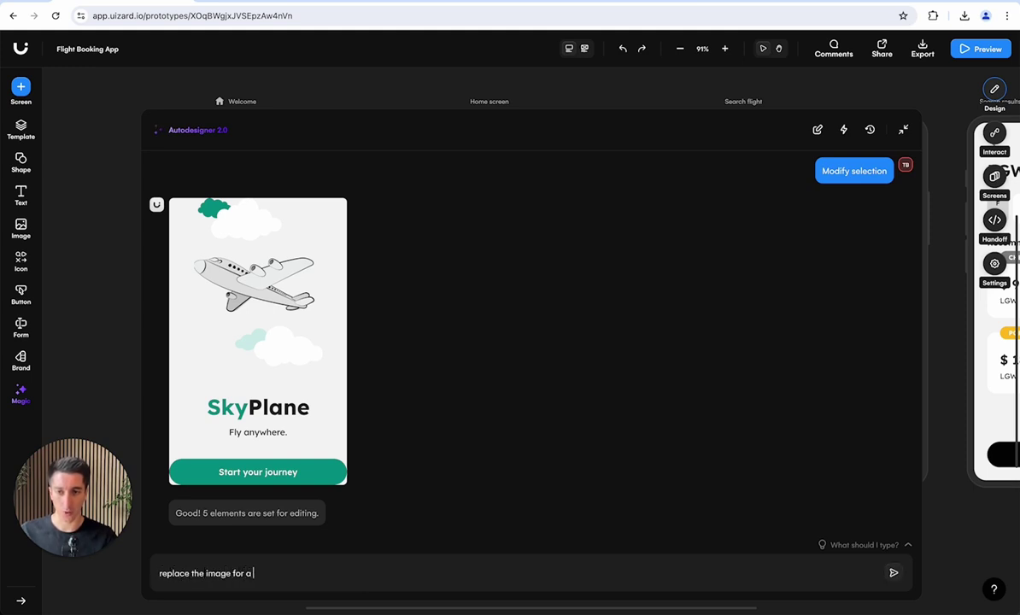
pyautogui.write(' picture of a dog riding in')
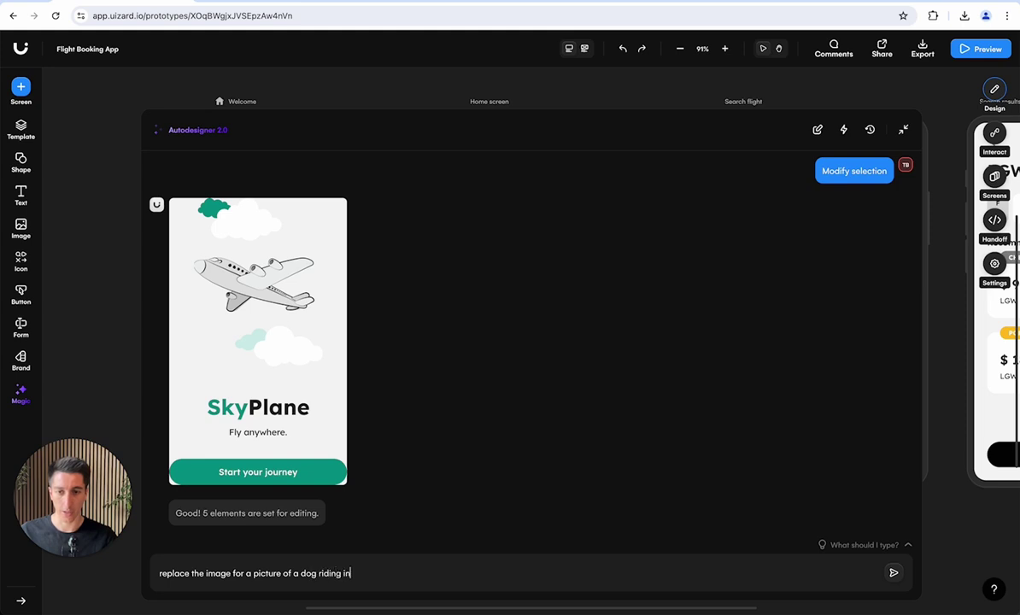
pyautogui.write(' a plane. Add options to liogin')
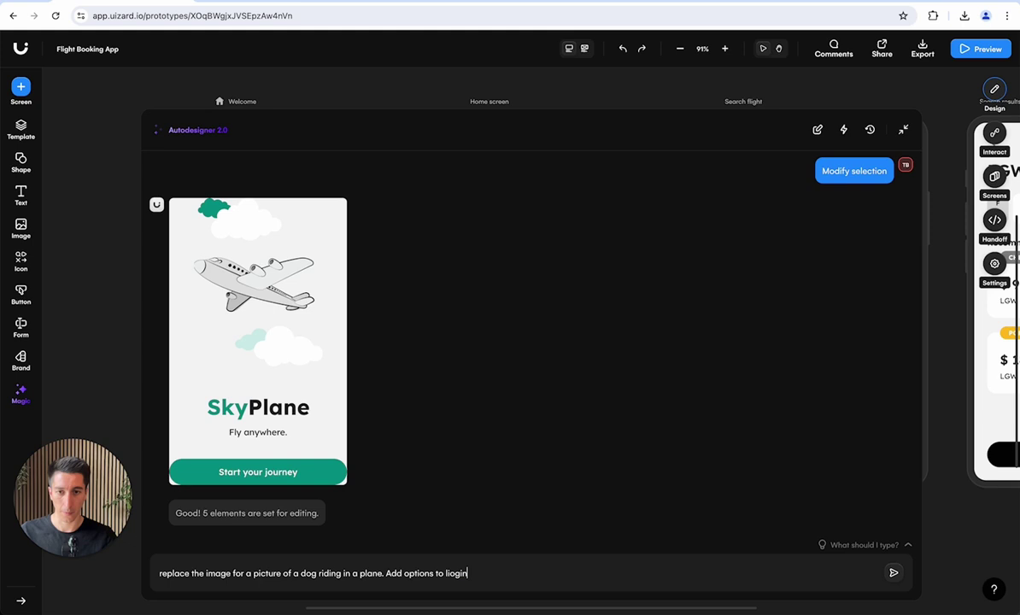
pyautogui.press('BackSpace')
pyautogui.press('BackSpace')
pyautogui.press('BackSpace')
pyautogui.press('BackSpace')
pyautogui.press('BackSpace')
pyautogui.write('ogin with Faceb')
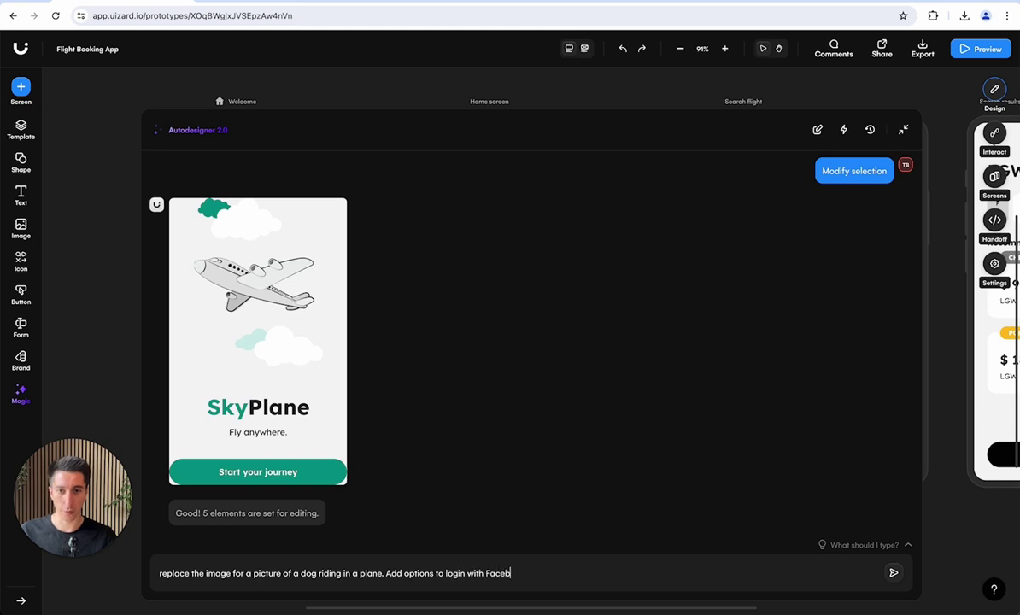
pyautogui.write('ook, Apple, and Google')
# Send the request for a dog-in-plane image plus Facebook, Apple and Google login.
pyautogui.press('Return')
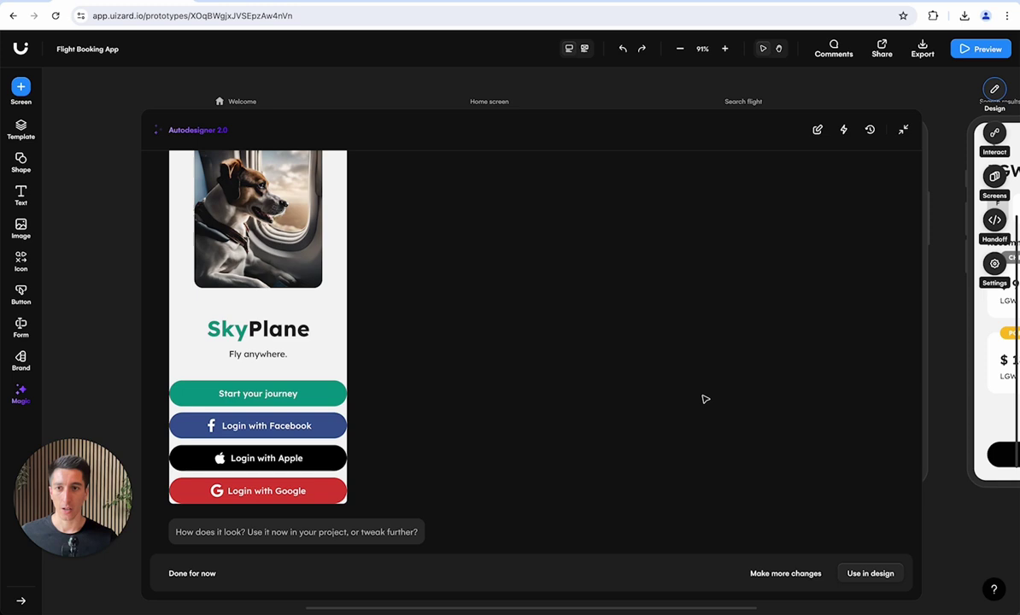
# Ask Autodesigner to switch the font to Roboto and add a create-a-new-account secondary CTA.
pyautogui.click(781, 574)
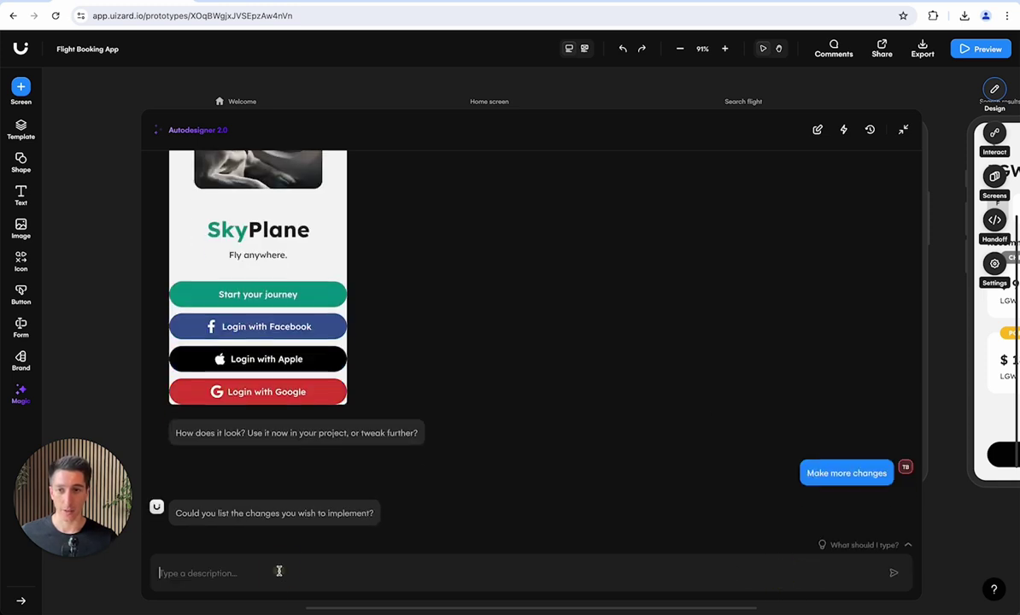
pyautogui.write('change the font to ')
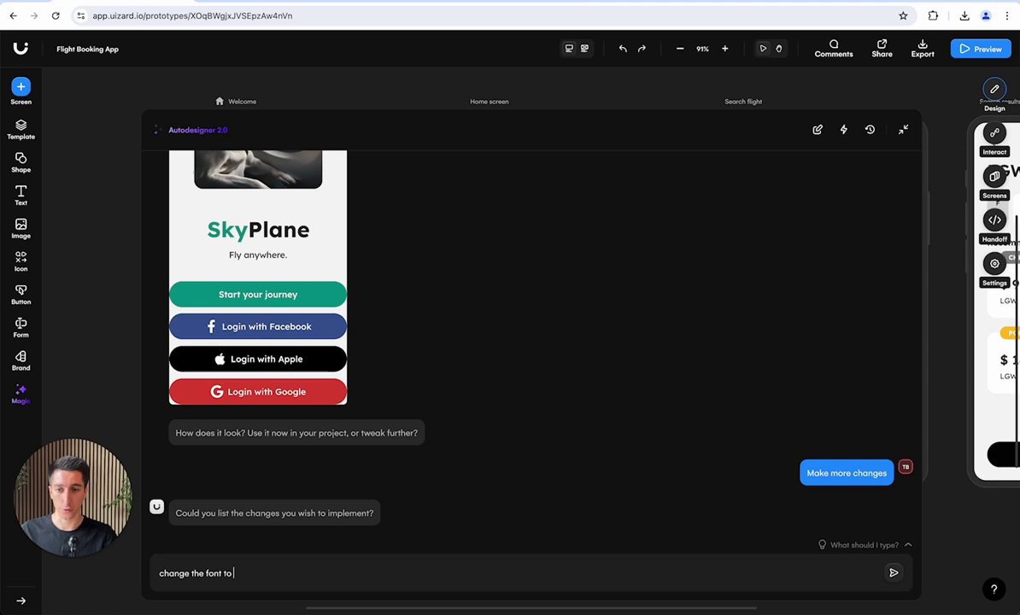
pyautogui.write('Roboto and ad')
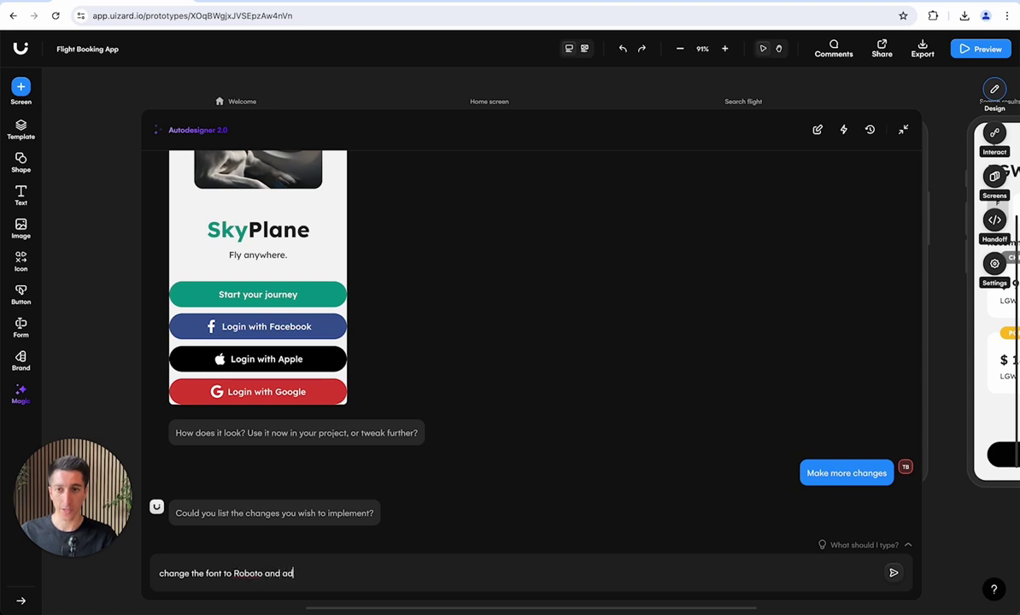
pyautogui.write('d a sec')
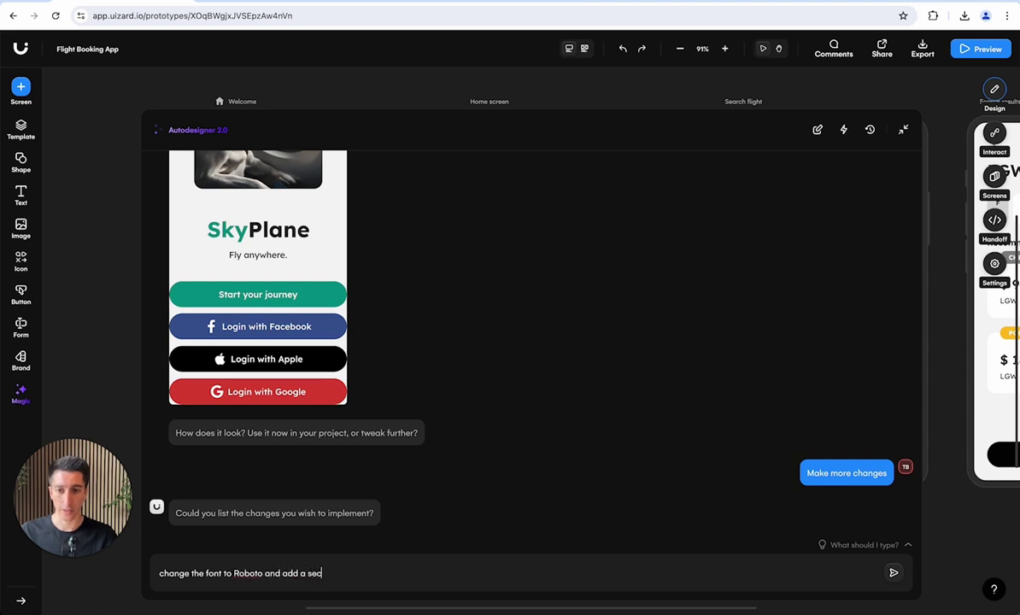
pyautogui.write('ondary CTA for the user to cre')
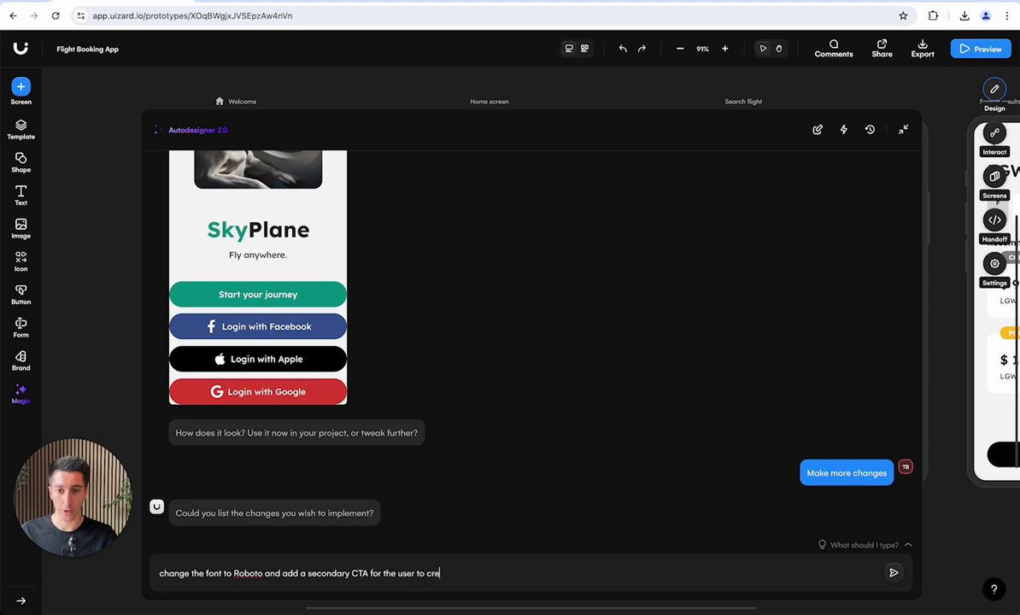
pyautogui.press('BackSpace')
pyautogui.press('BackSpace')
pyautogui.press('BackSpace')
pyautogui.press('BackSpace')
pyautogui.write('a new account')
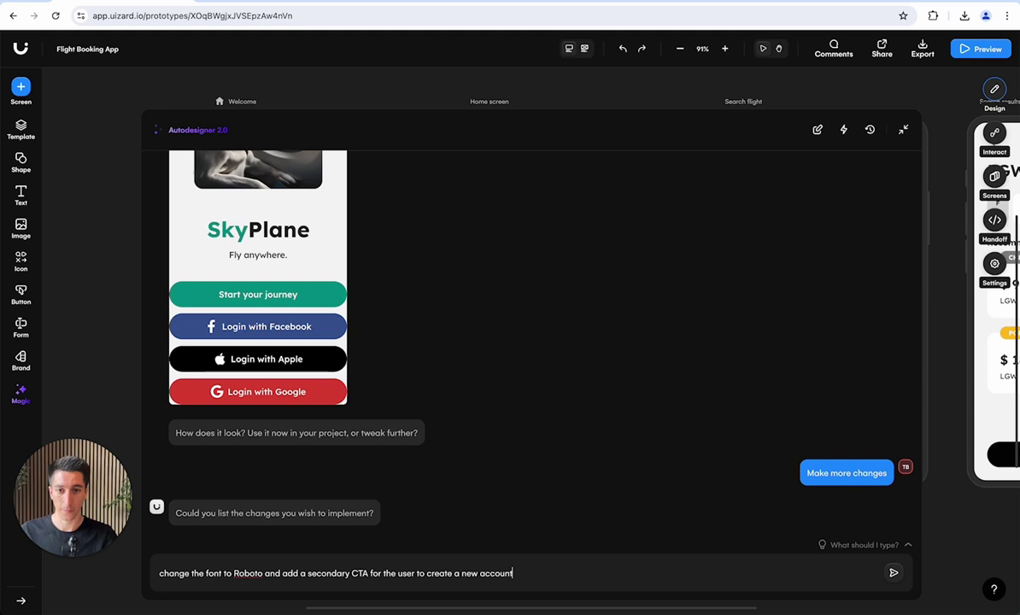
pyautogui.click(893, 573)
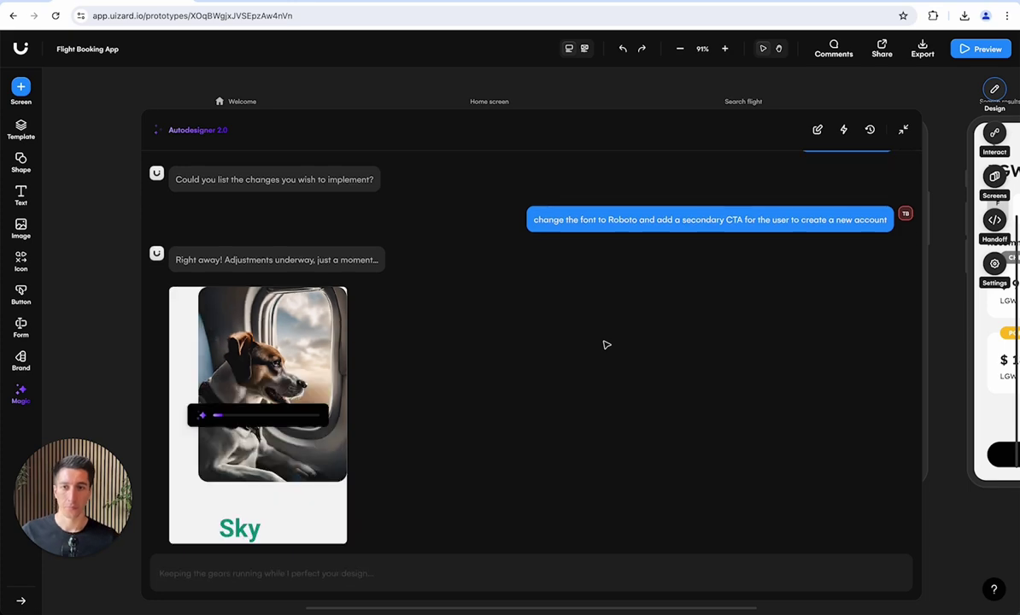
pyautogui.scroll(10, 606, 345)
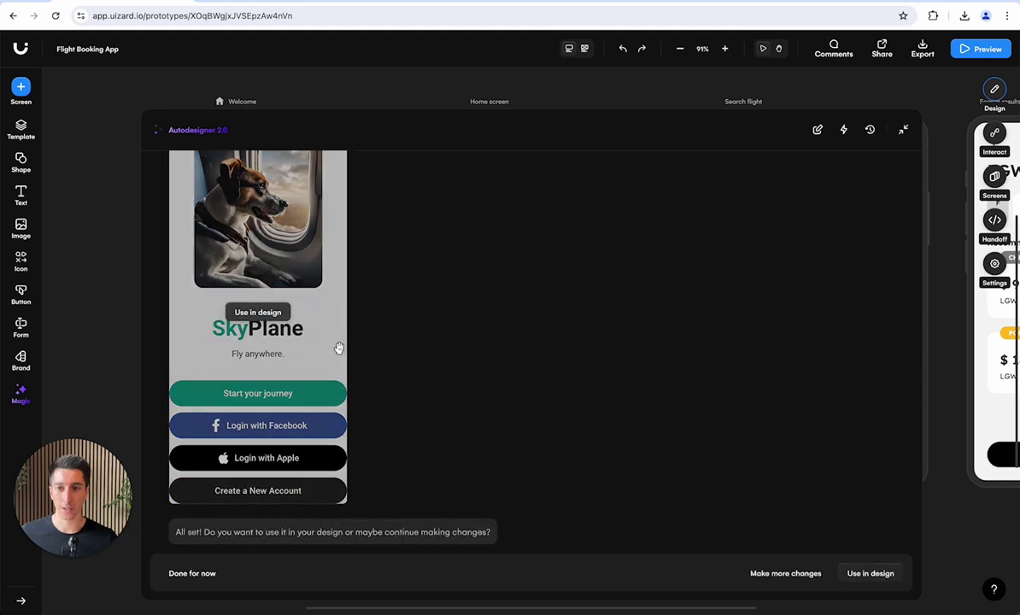
# Apply the revised Welcome screen and lengthen it on the canvas to show all buttons.
pyautogui.click(859, 574)
pyautogui.click(200, 414)
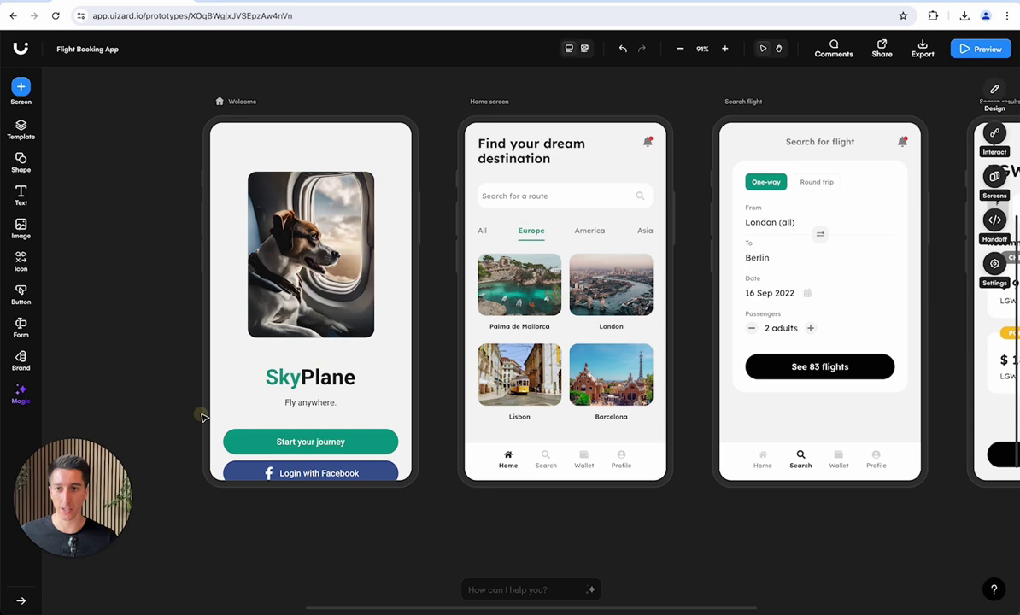
pyautogui.click(207, 415)
pyautogui.scroll(-3, 257, 409)
pyautogui.moveTo(303, 400); pyautogui.dragTo(302, 493)
pyautogui.click(423, 483)
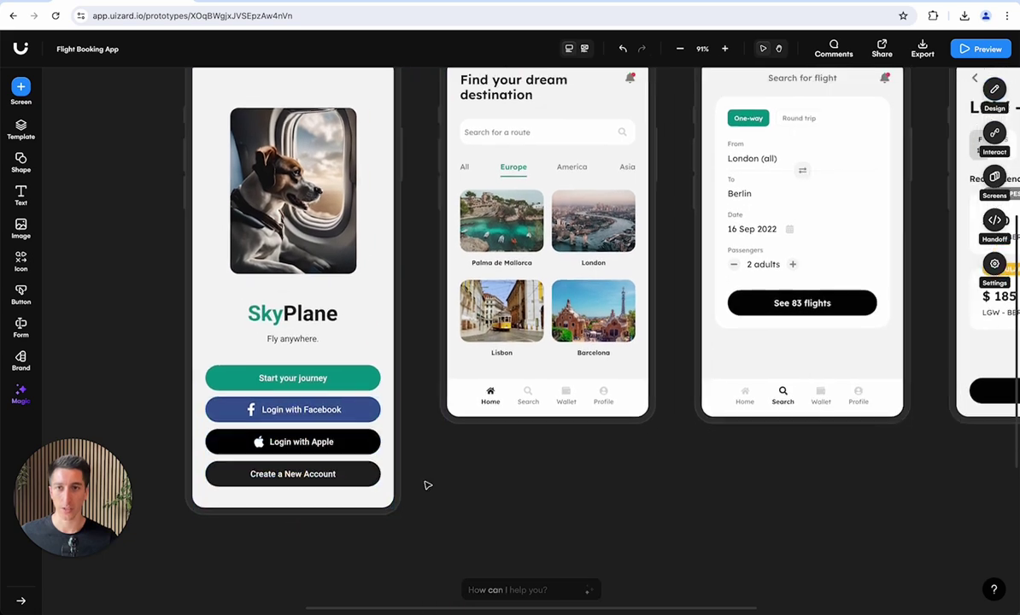
pyautogui.scroll(3, 424, 482)
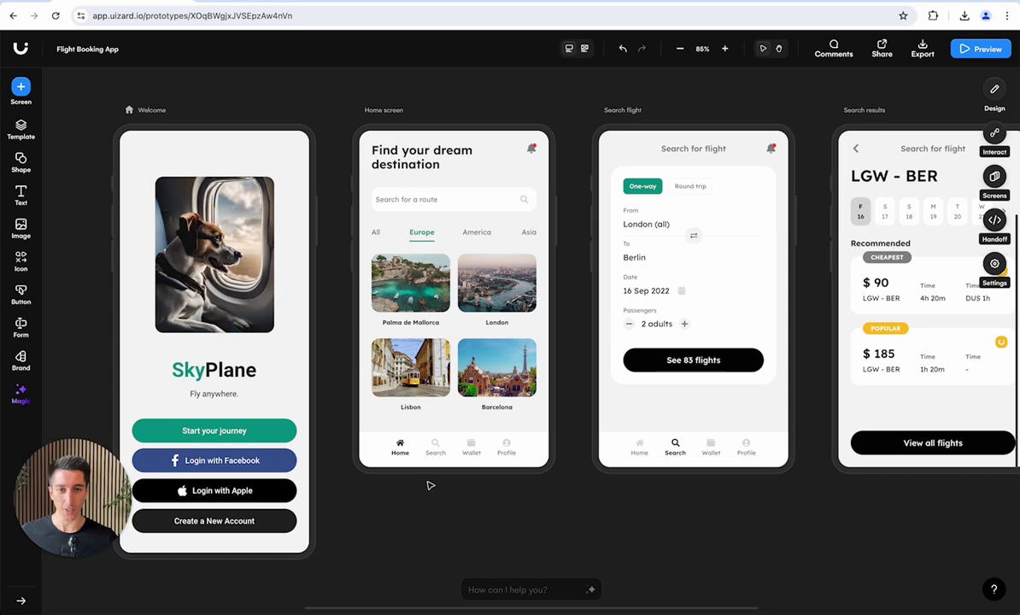
pyautogui.scroll(-2, 428, 484)
# Start a new Autodesigner conversation to generate a mobile screen from a text description.
pyautogui.click(500, 590)
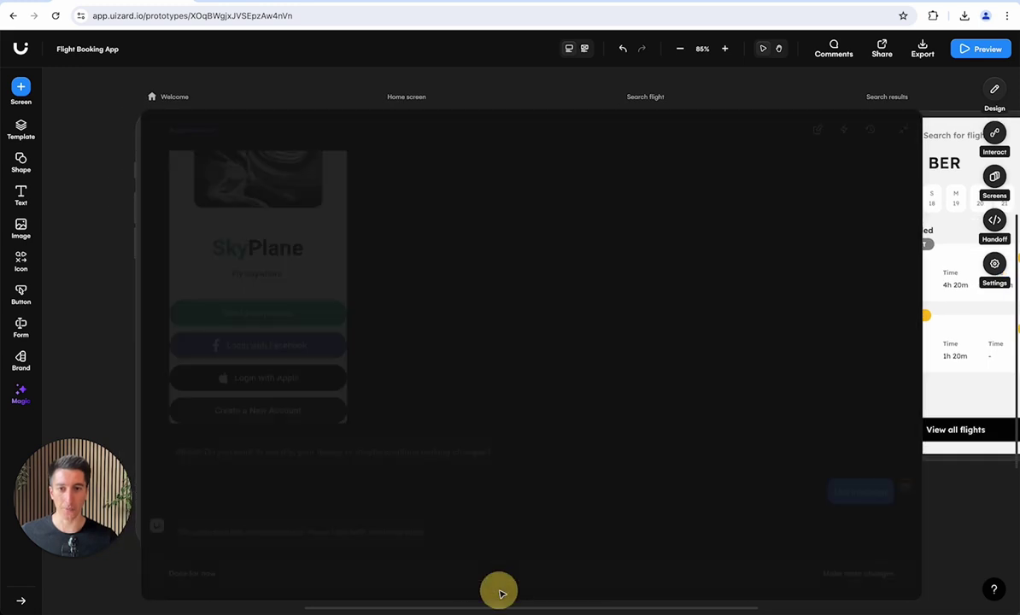
pyautogui.click(818, 130)
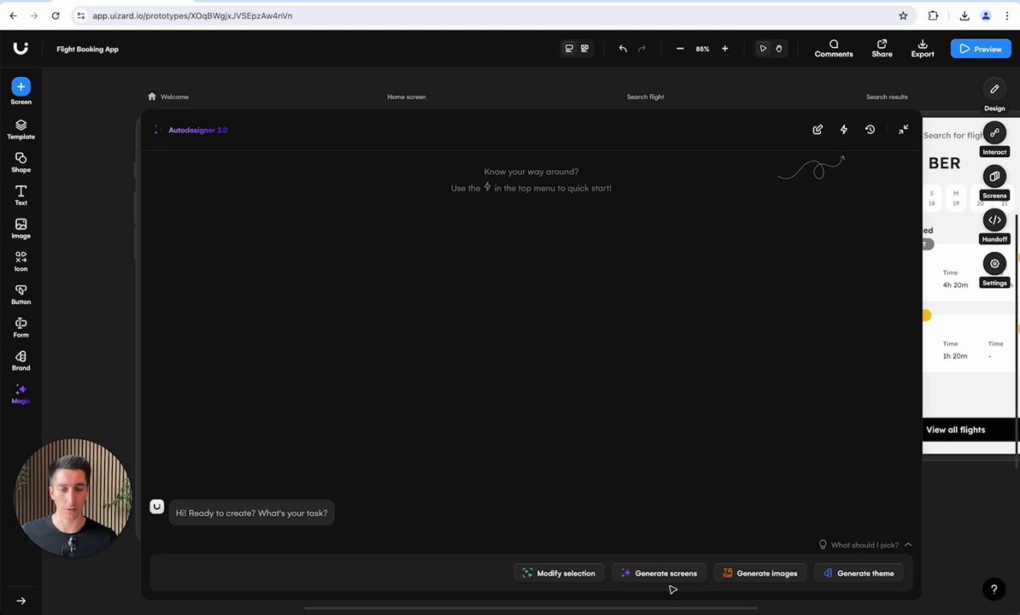
pyautogui.click(667, 573)
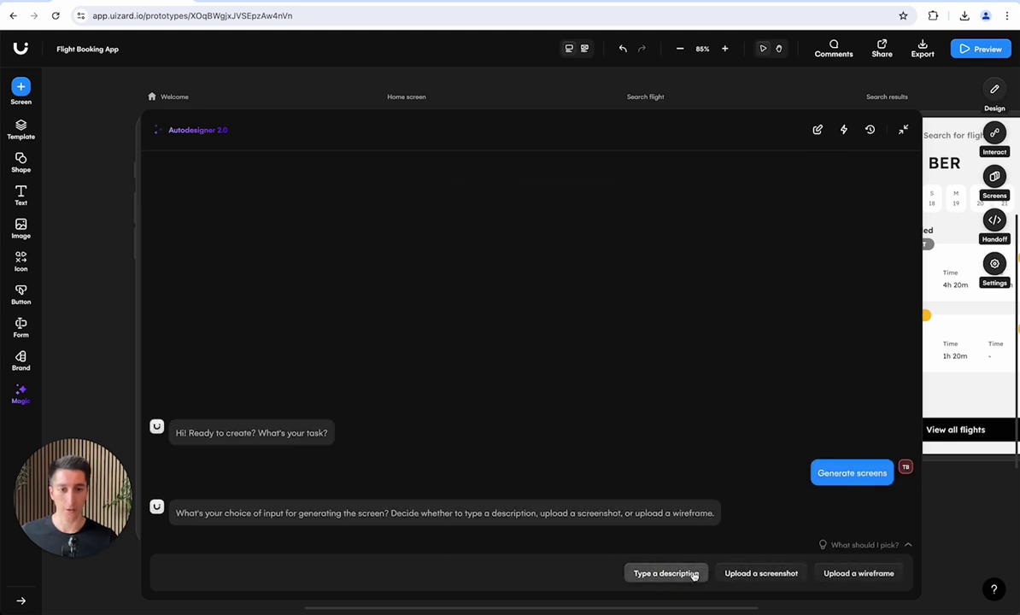
pyautogui.click(690, 573)
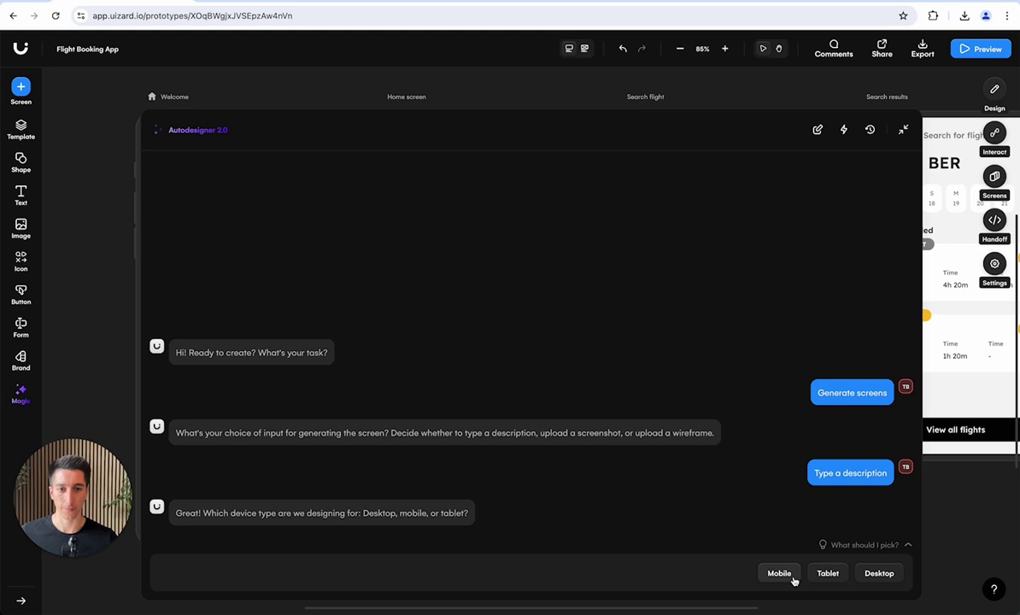
pyautogui.click(780, 573)
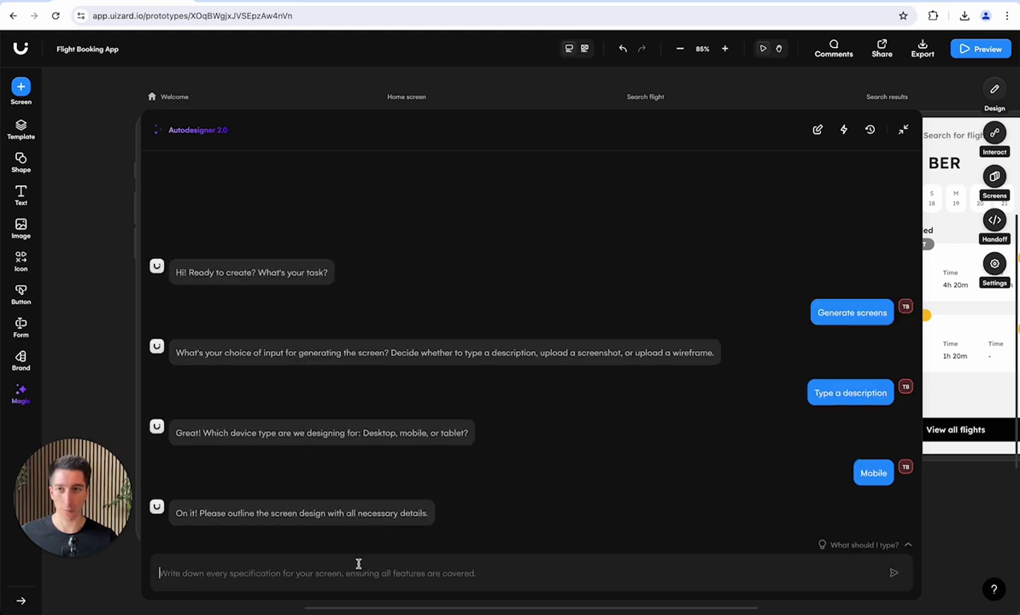
# Describe a flight-search screen with city, price and duration filters and a rebook-last-flight button.
pyautogui.click(358, 571)
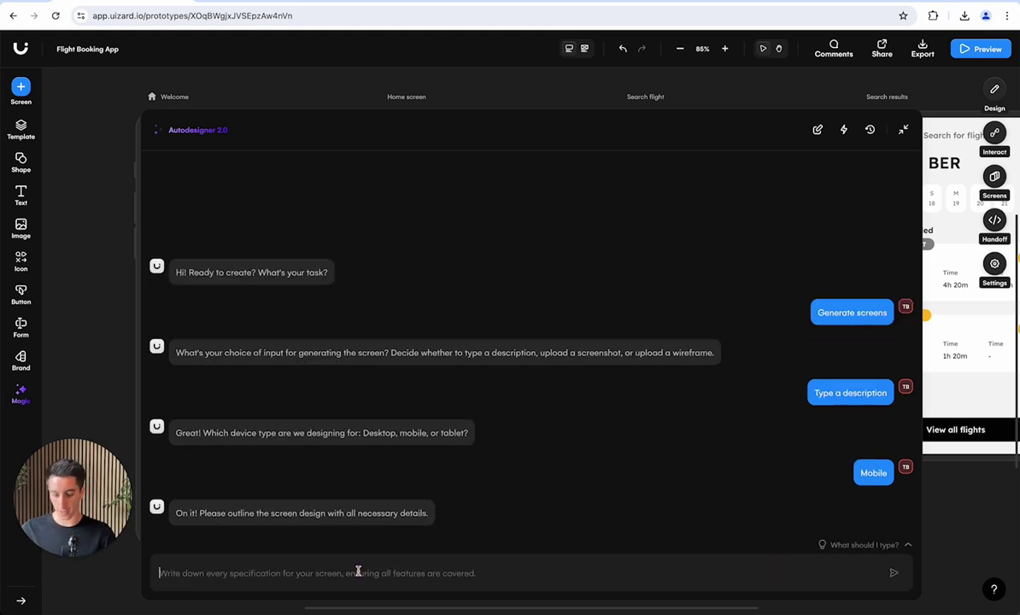
pyautogui.write('a screen for the user to search for')
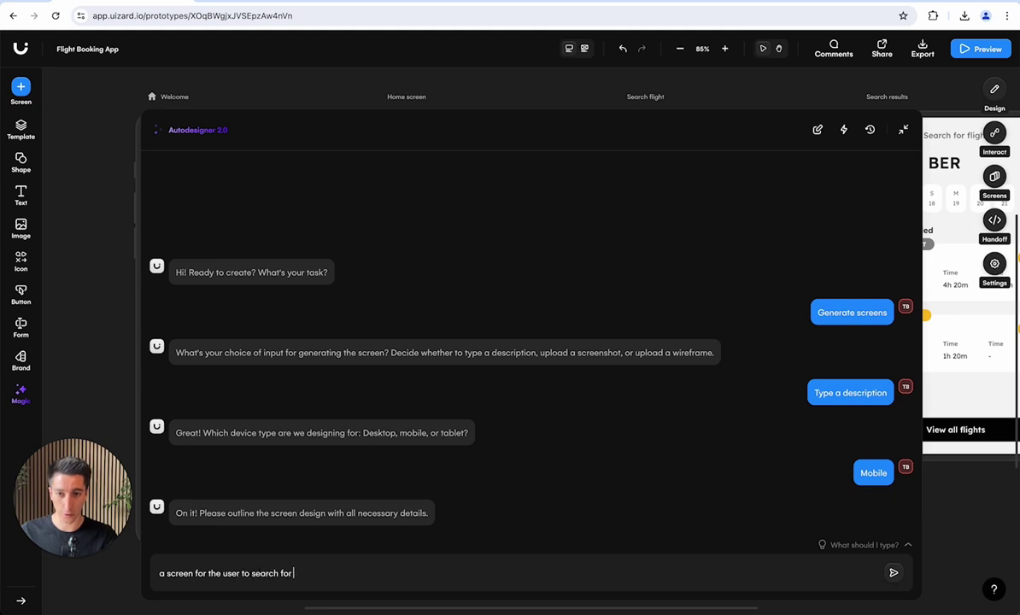
pyautogui.write(' f')
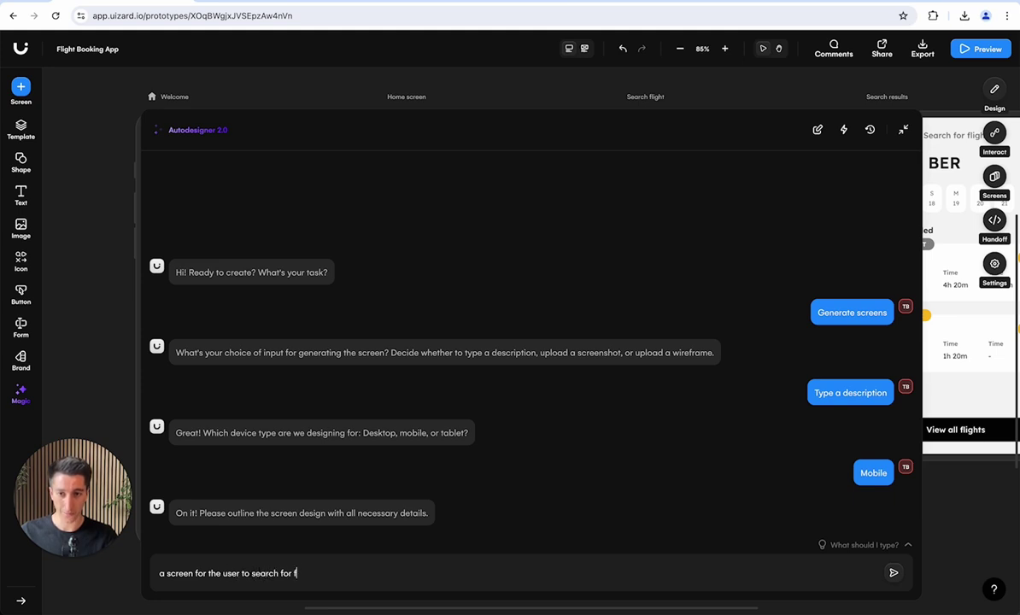
pyautogui.write('light, ')
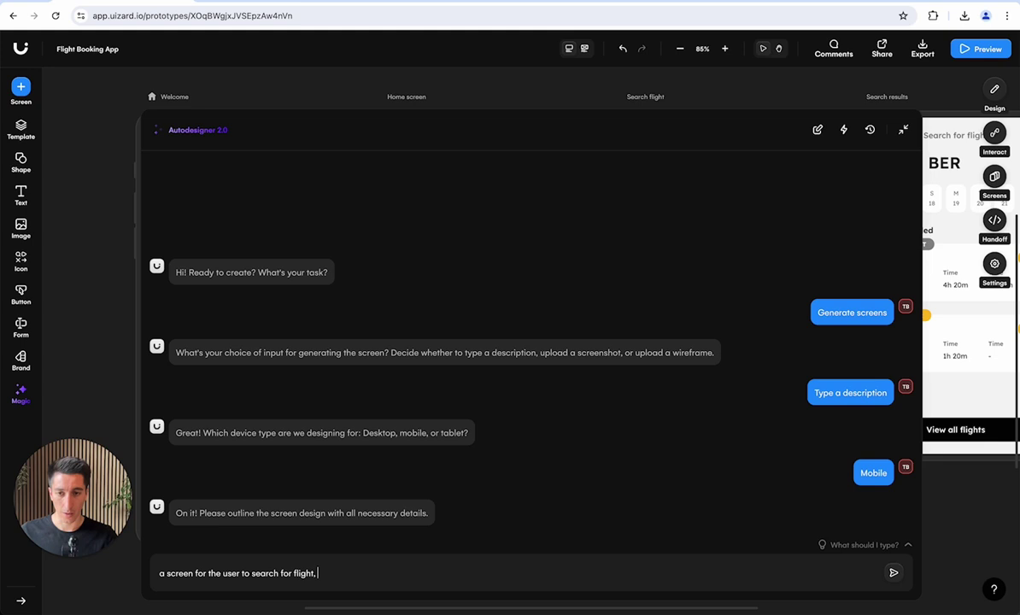
pyautogui.write('there should be')
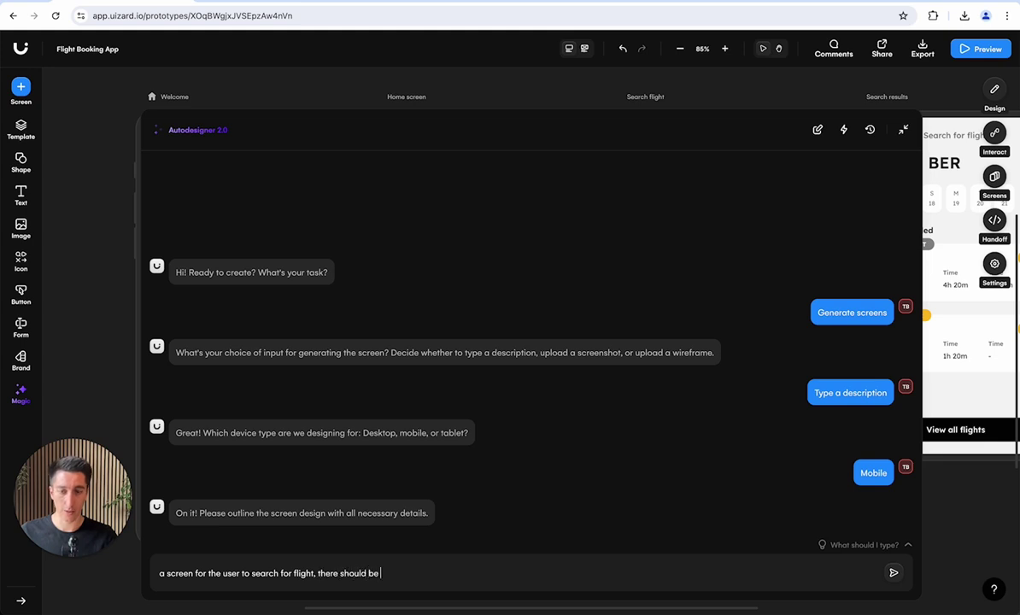
pyautogui.write(' ways to filter by city, p')
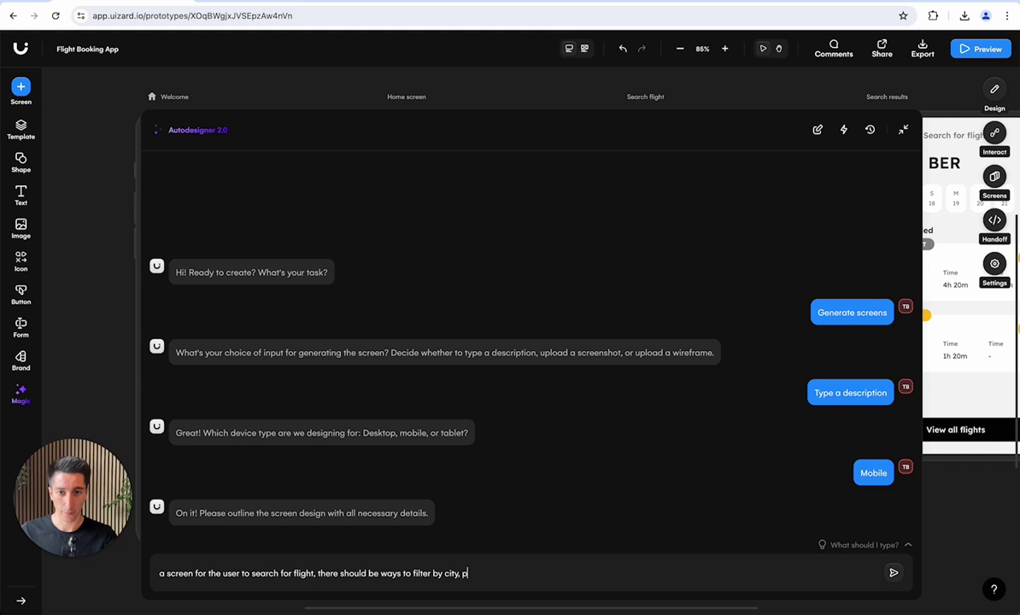
pyautogui.write('rice, and flight durati')
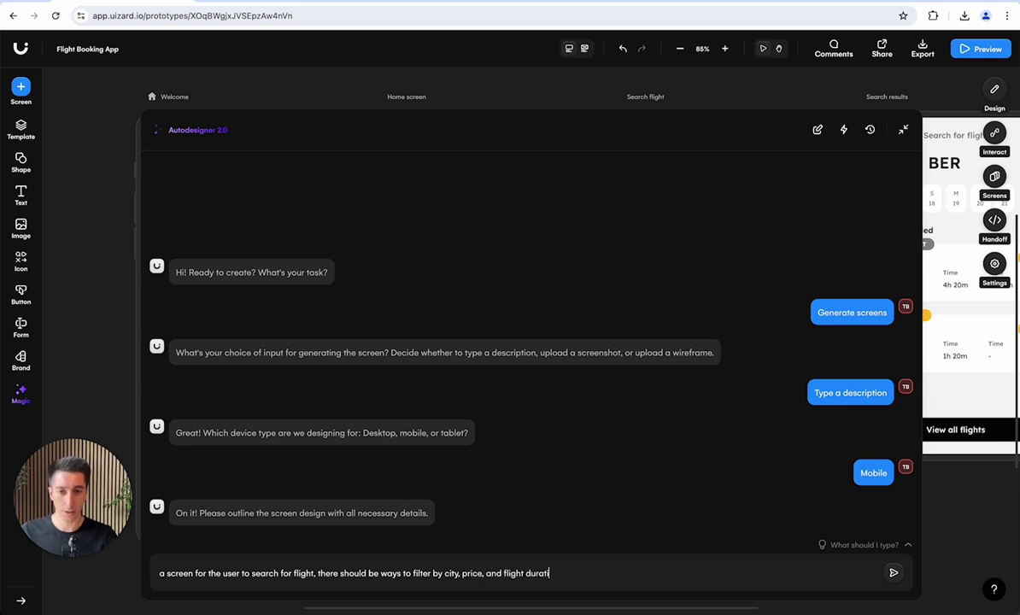
pyautogui.write('on. There should also be a CTA to')
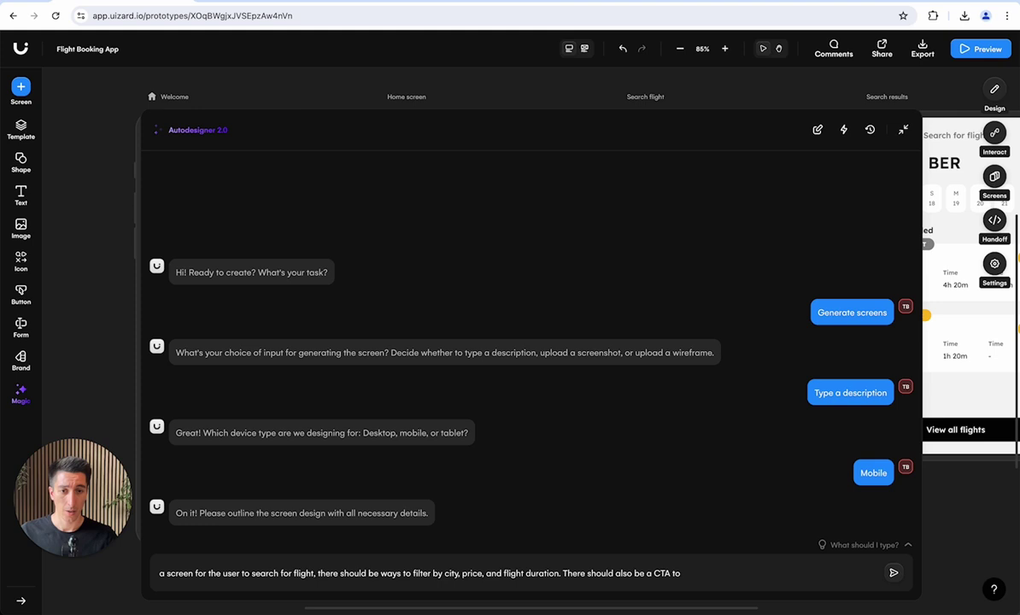
pyautogui.write('book the same as my last')
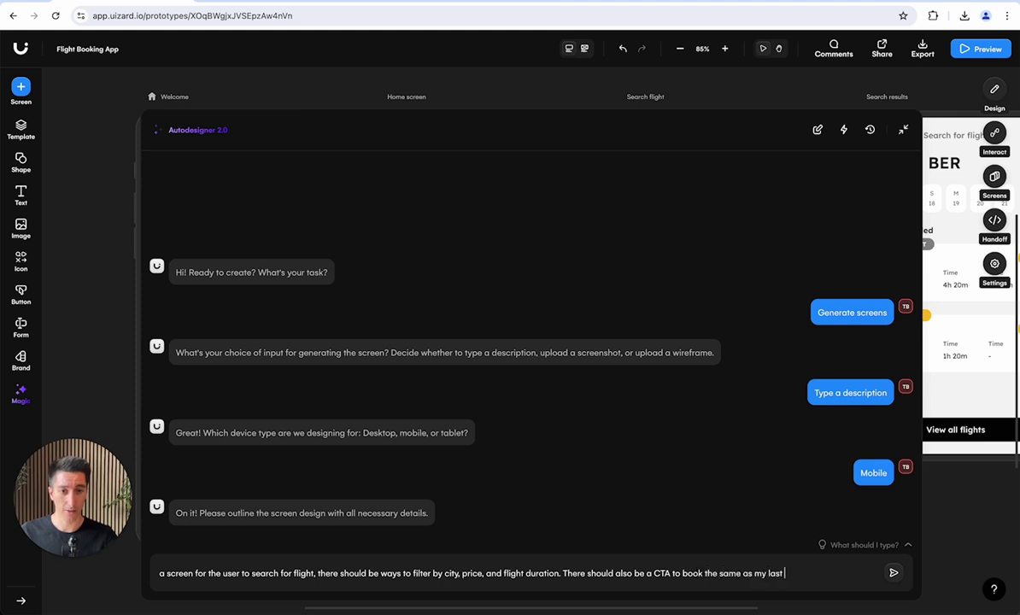
pyautogui.write(' flight')
pyautogui.press('Return')
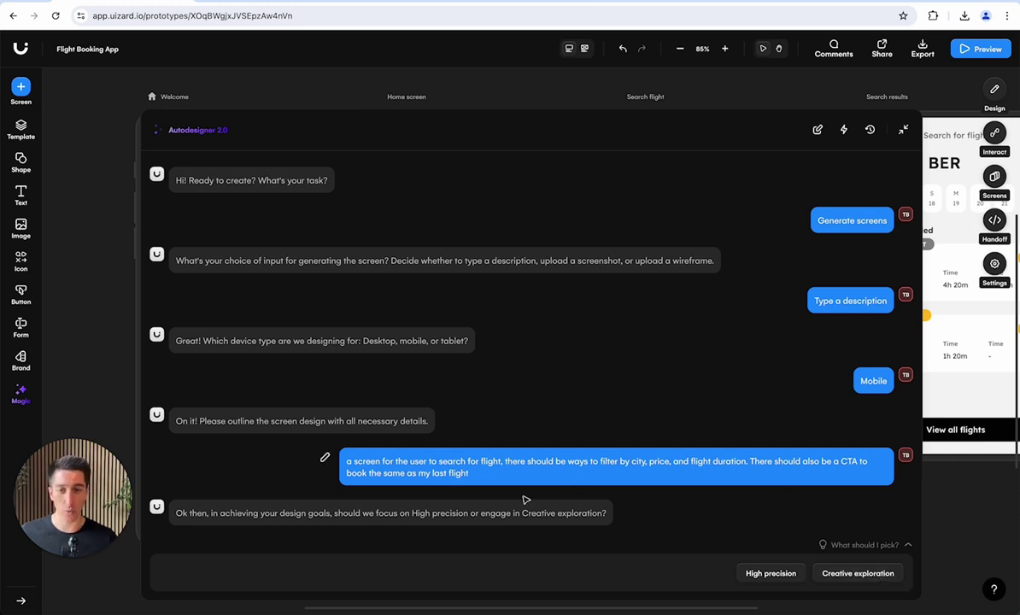
# Pick High precision to generate the 'Fly anywhere' screen with New York, London and Tokyo flights.
pyautogui.click(760, 574)
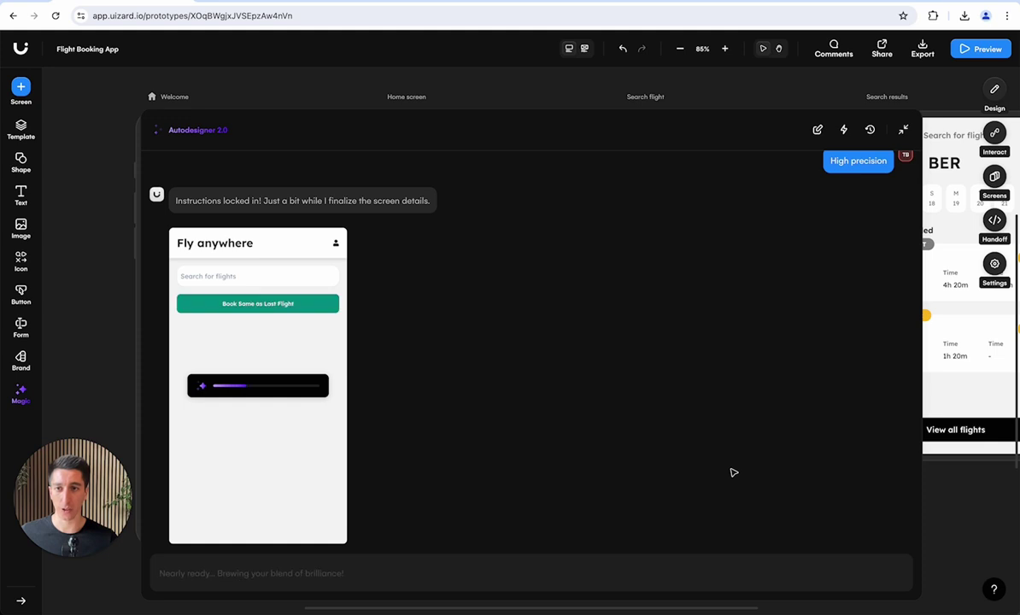
pyautogui.scroll(2, 680, 333)
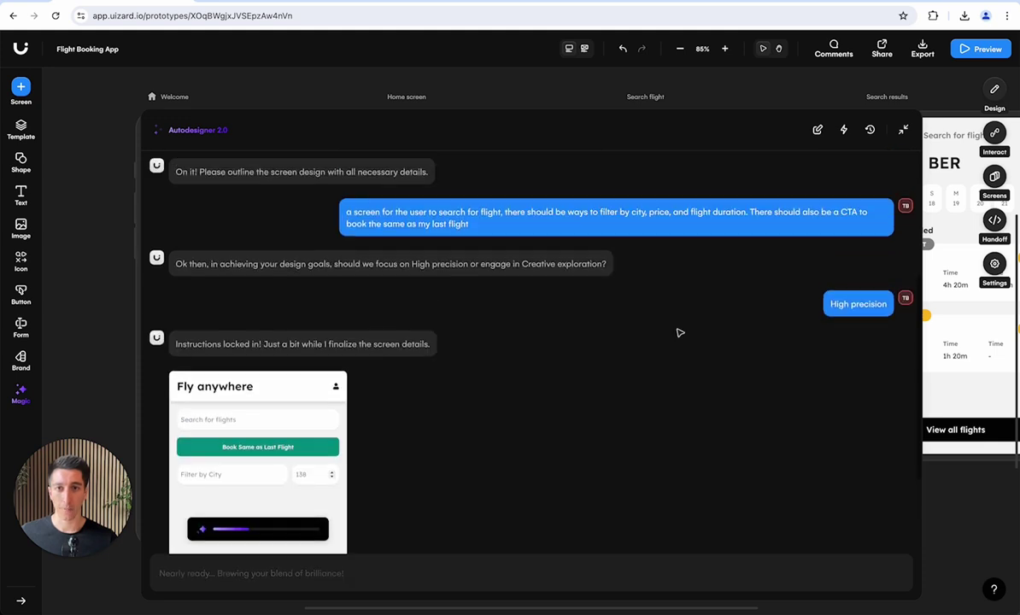
pyautogui.scroll(-1, 479, 233)
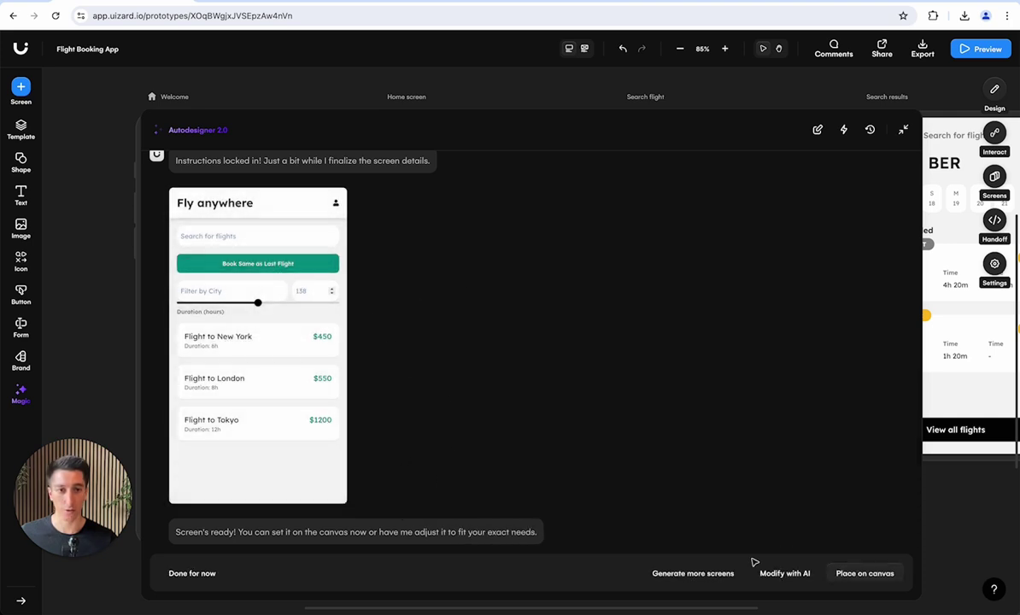
# Ask Autodesigner to translate the search screen into French with a blue primary colour.
pyautogui.click(803, 577)
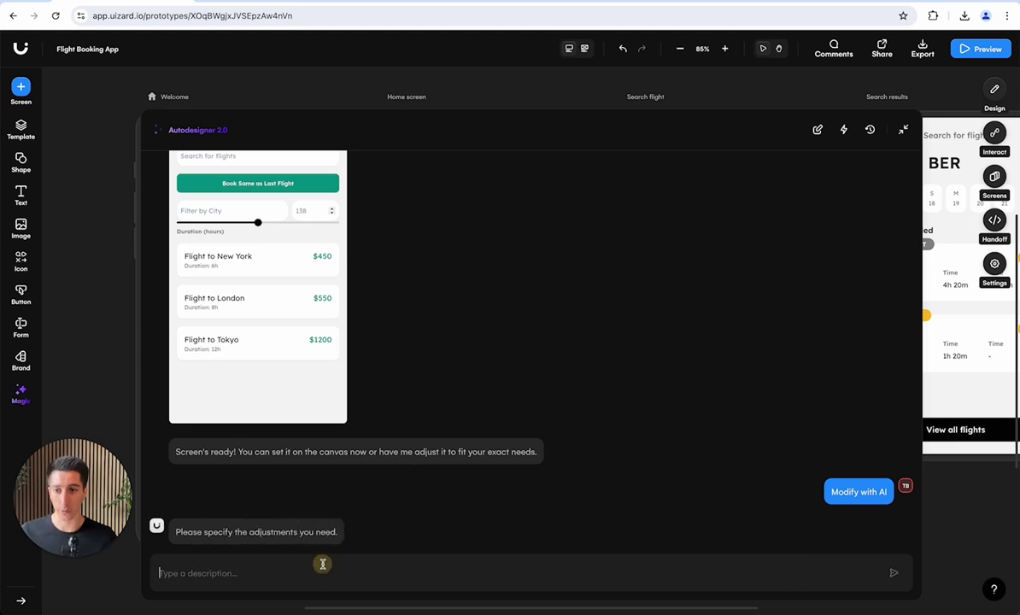
pyautogui.write('Translate')
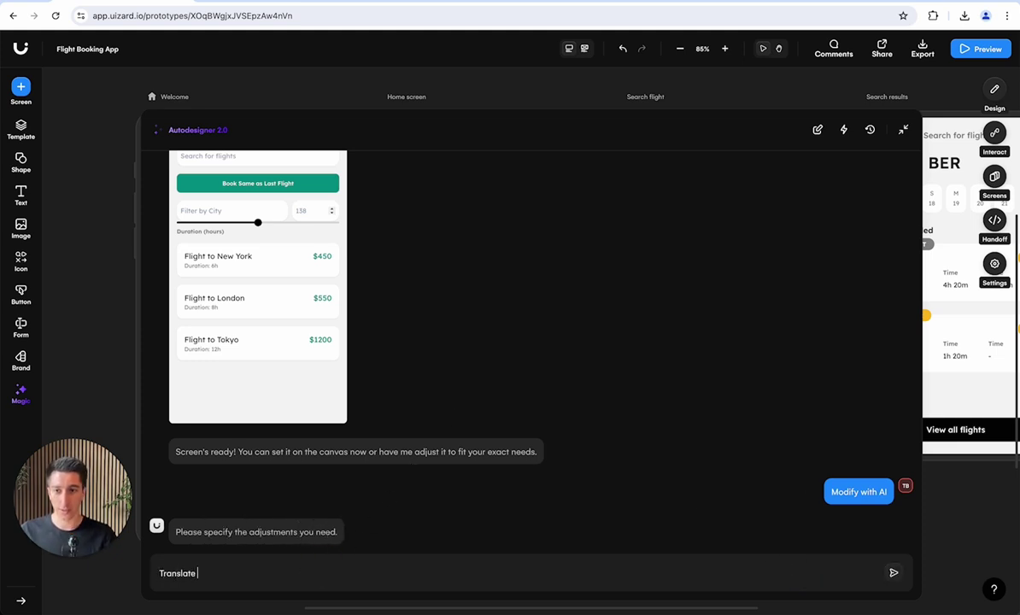
pyautogui.write(' everyt')
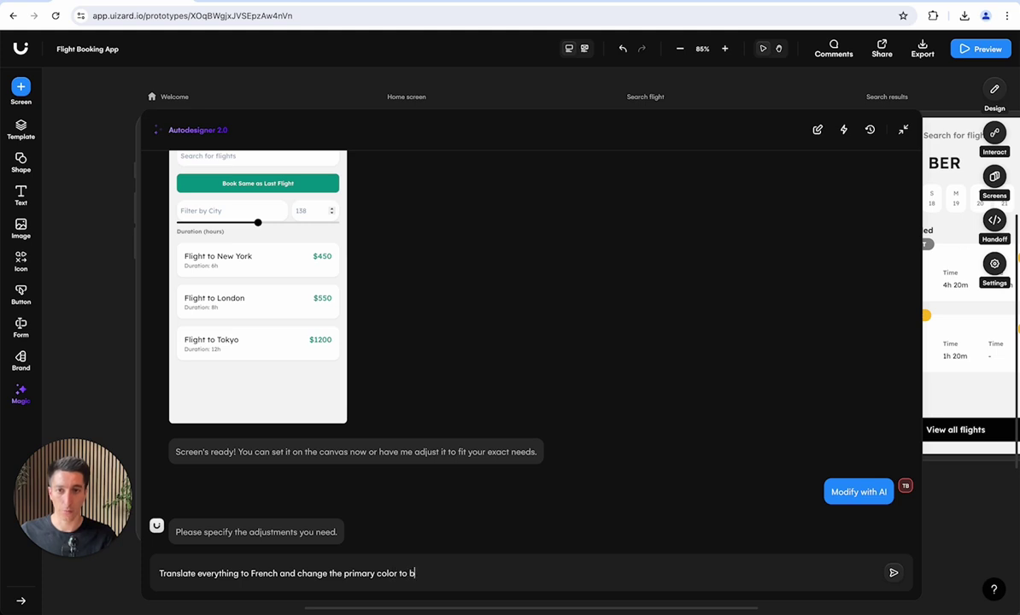
pyautogui.press('Return')
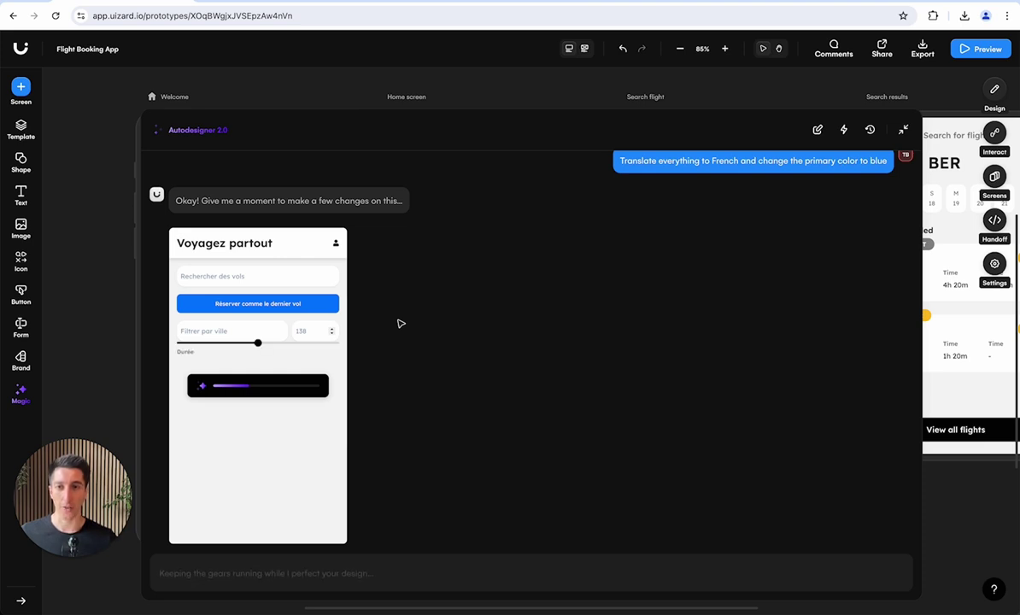
pyautogui.scroll(10, 407, 281)
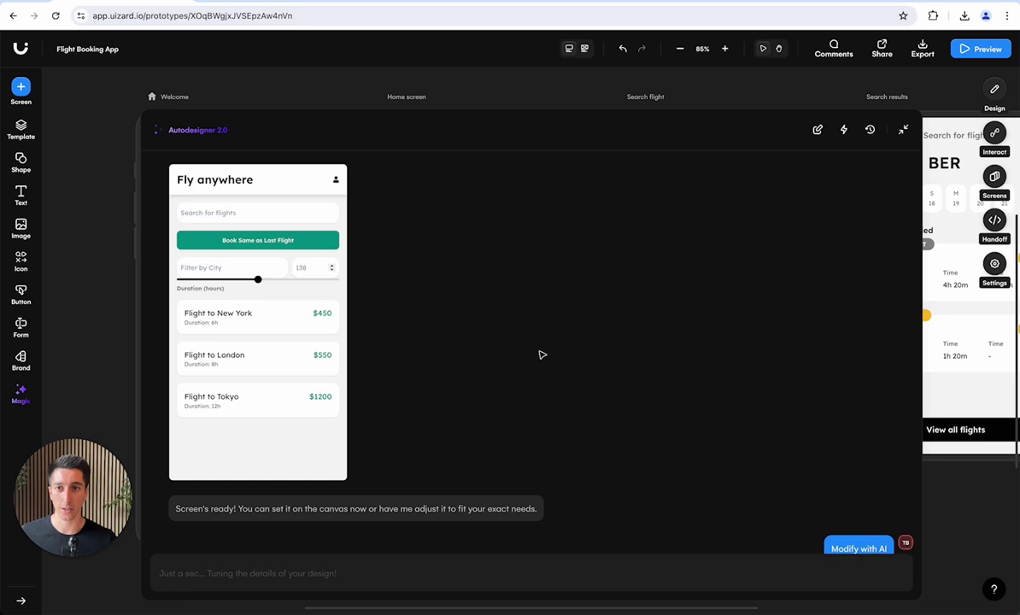
pyautogui.scroll(-5, 541, 355)
pyautogui.scroll(5, 521, 292)
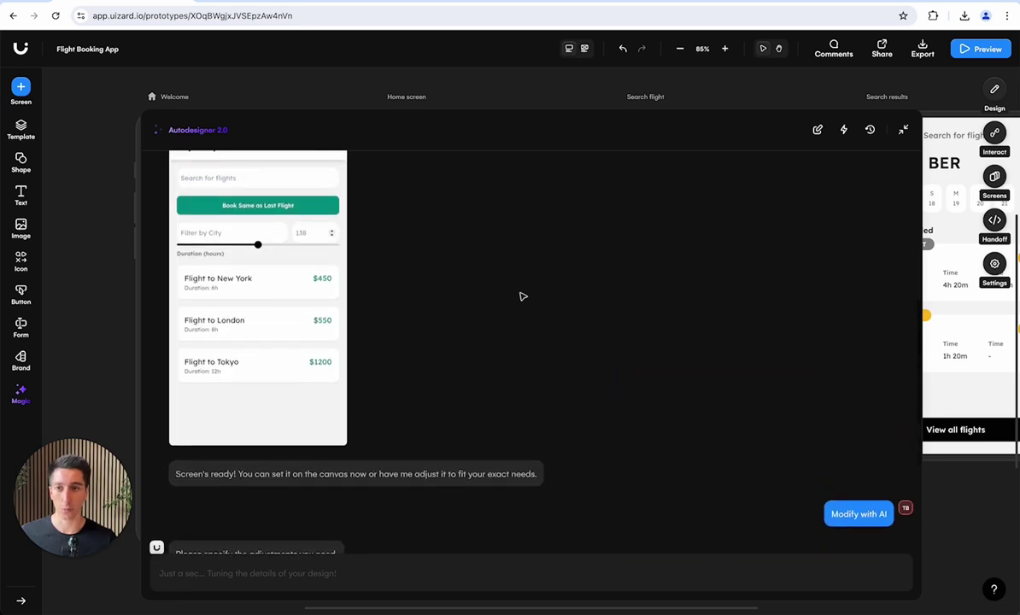
pyautogui.scroll(-10, 517, 299)
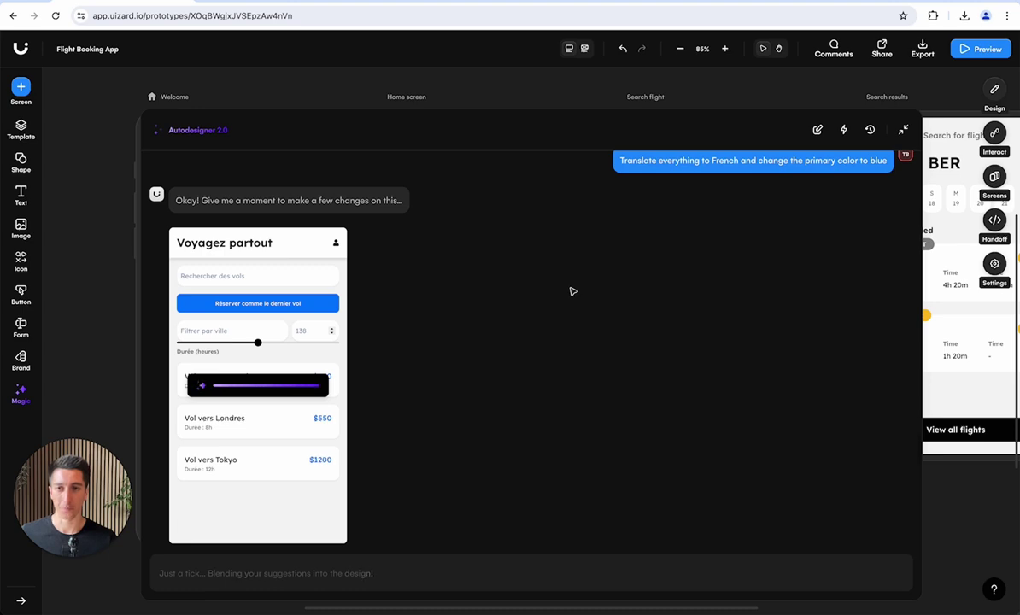
# Place the French Flight Search screen on the canvas below the Home screen.
pyautogui.click(272, 386)
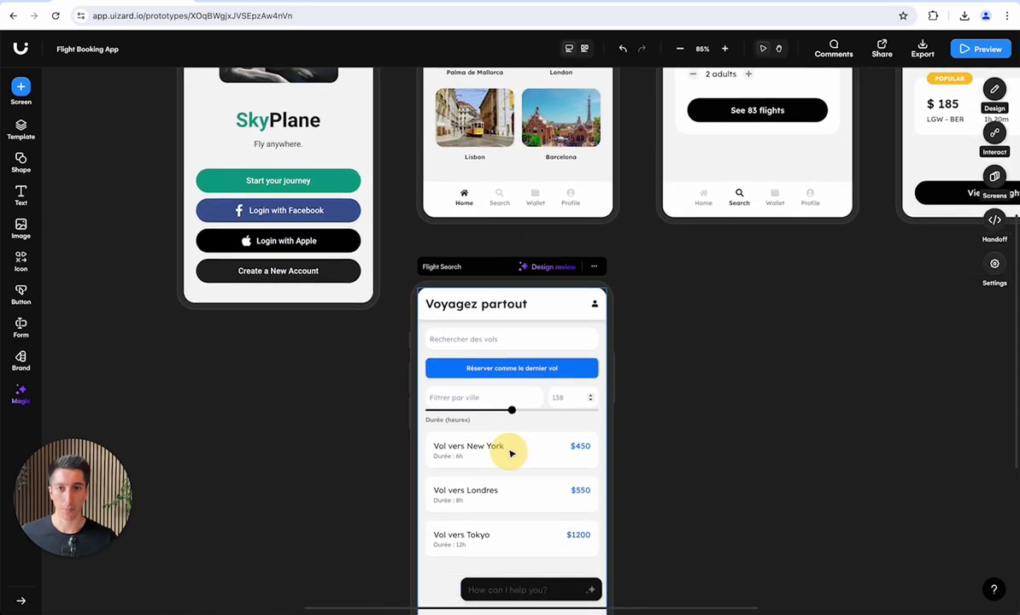
pyautogui.click(506, 412)
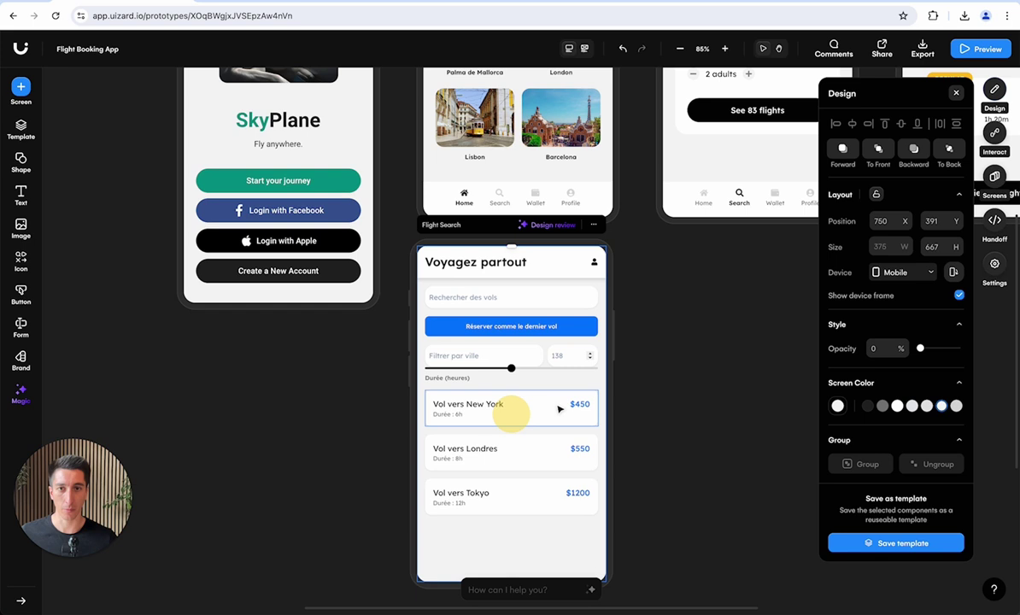
pyautogui.click(722, 404)
pyautogui.scroll(-2, 598, 359)
pyautogui.hscroll(1, 598, 359)
# Move the duration slider just under the Durée (heures) label and shift the three flight rows lower.
pyautogui.moveTo(481, 320); pyautogui.dragTo(478, 335)
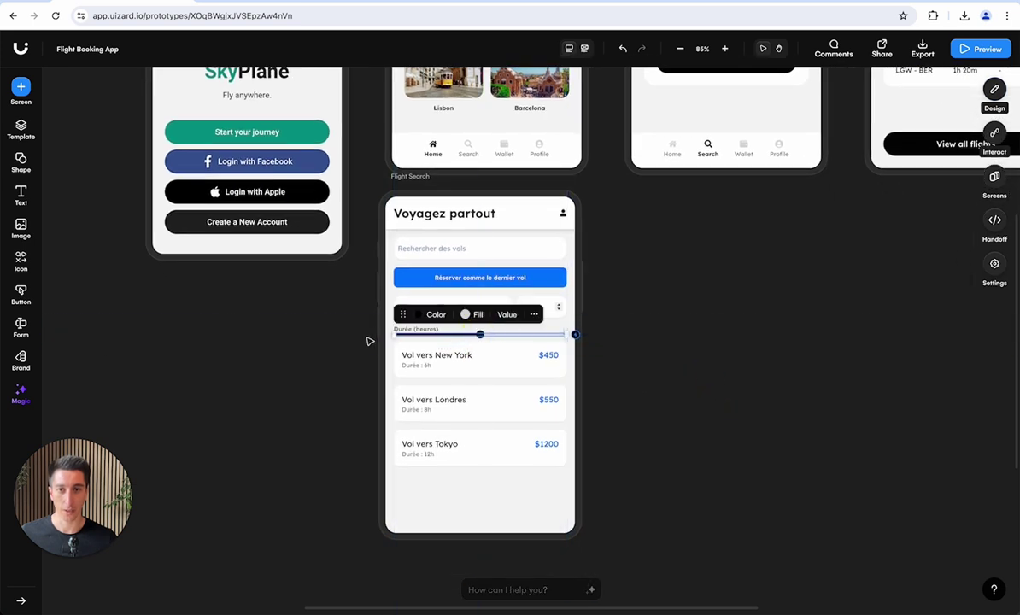
pyautogui.moveTo(363, 342); pyautogui.dragTo(577, 485)
pyautogui.moveTo(516, 458); pyautogui.dragTo(499, 458)
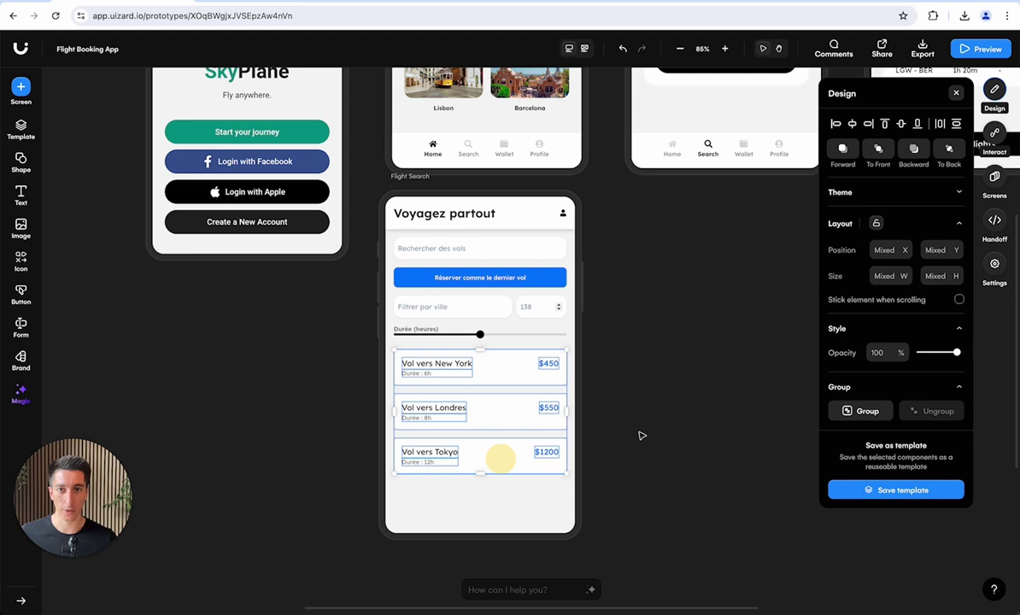
pyautogui.click(643, 433)
pyautogui.click(473, 332)
pyautogui.moveTo(478, 333); pyautogui.dragTo(477, 336)
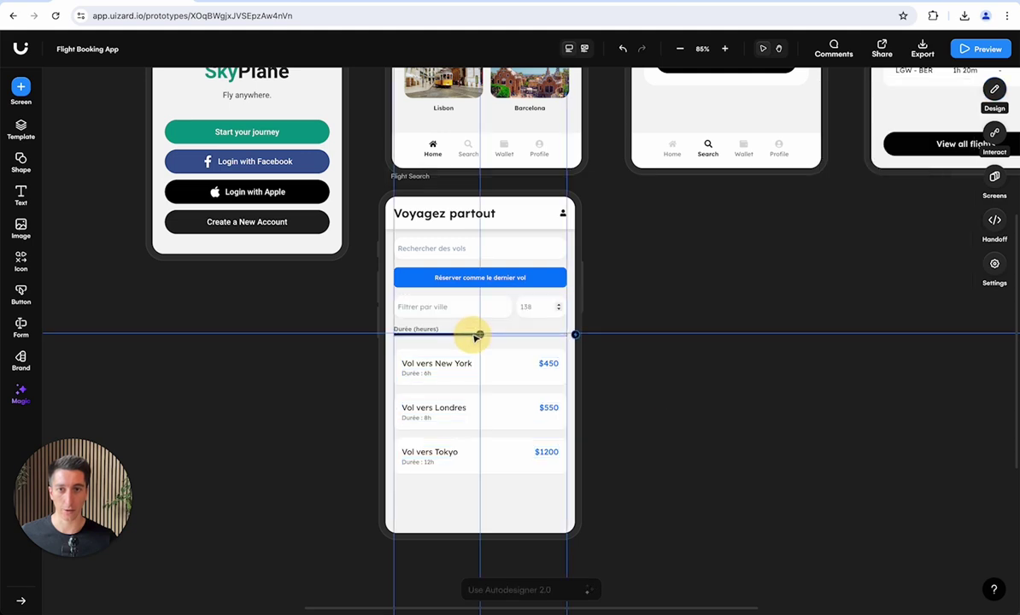
pyautogui.click(769, 357)
pyautogui.scroll(-5, 770, 357)
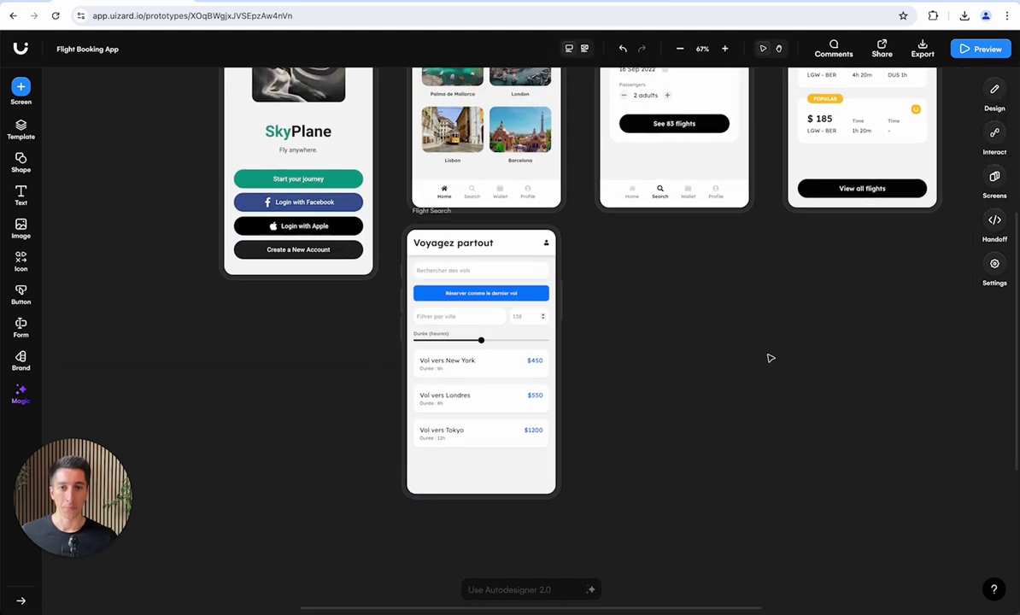
pyautogui.hscroll(-3, 769, 357)
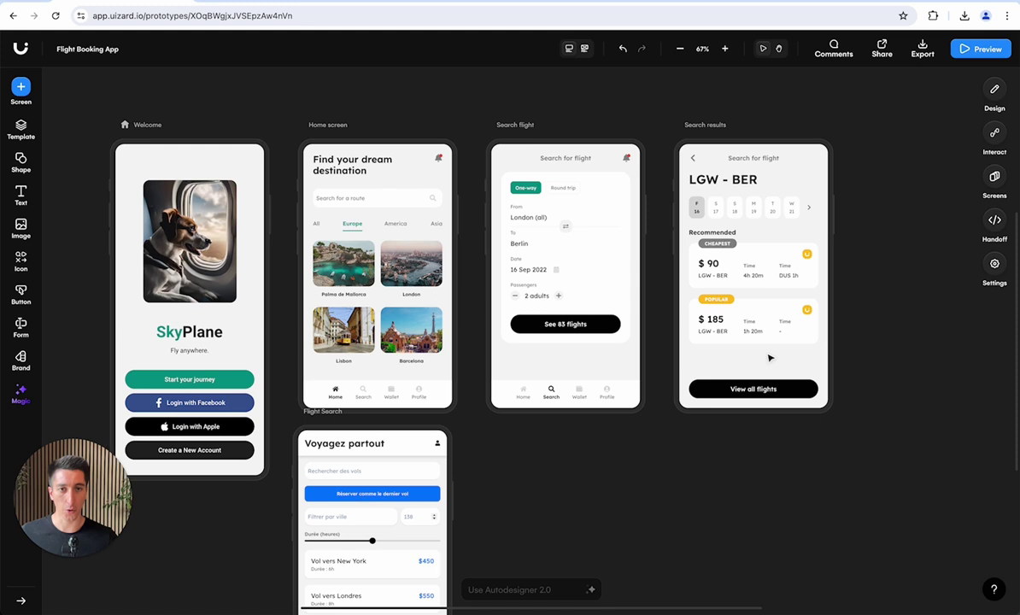
# Start a new Autodesigner chat that generates mobile screens from a screenshot.
pyautogui.click(528, 589)
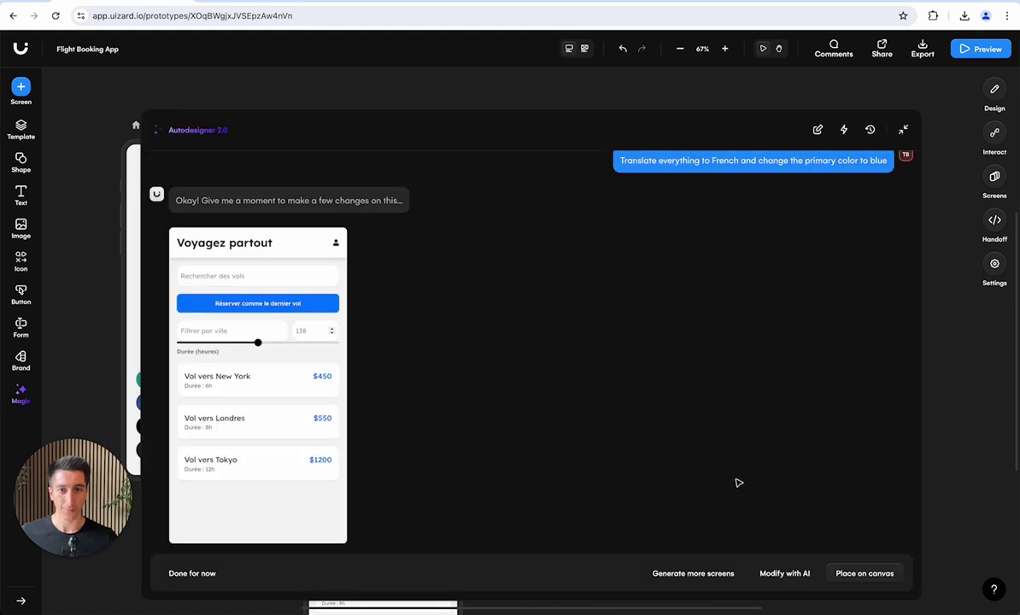
pyautogui.click(817, 130)
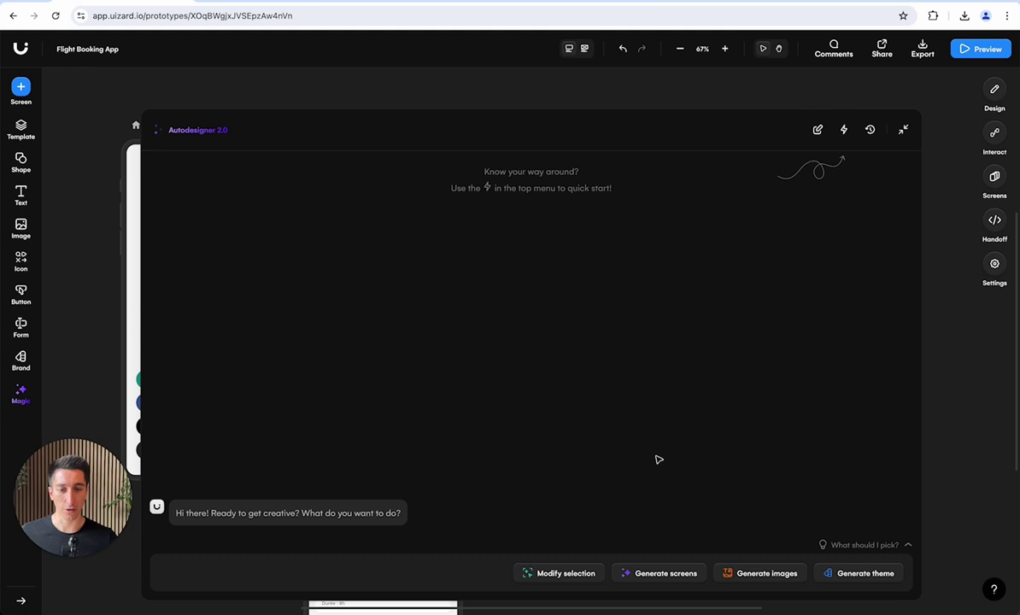
pyautogui.click(665, 574)
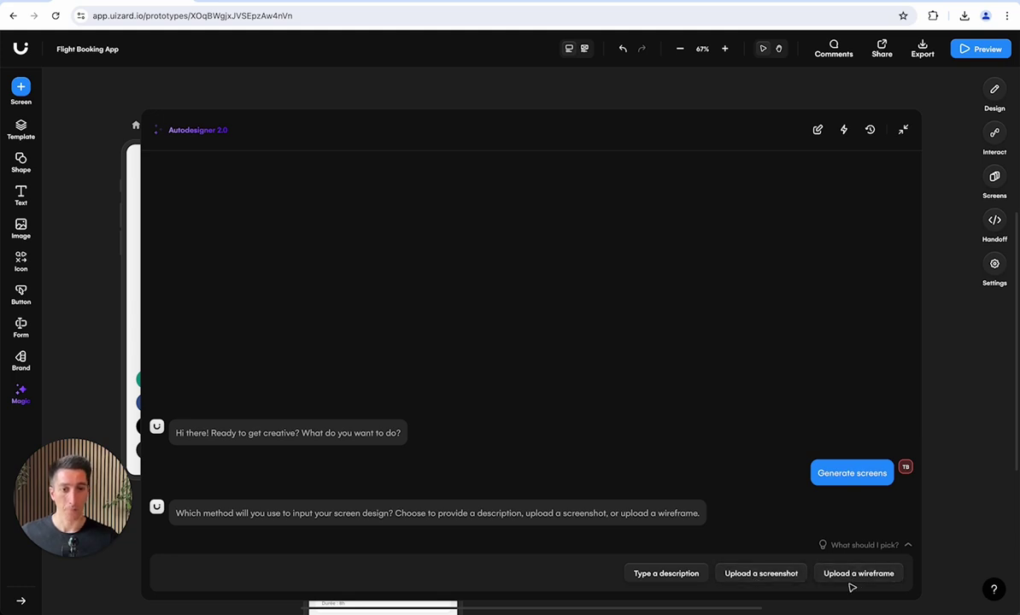
pyautogui.click(775, 577)
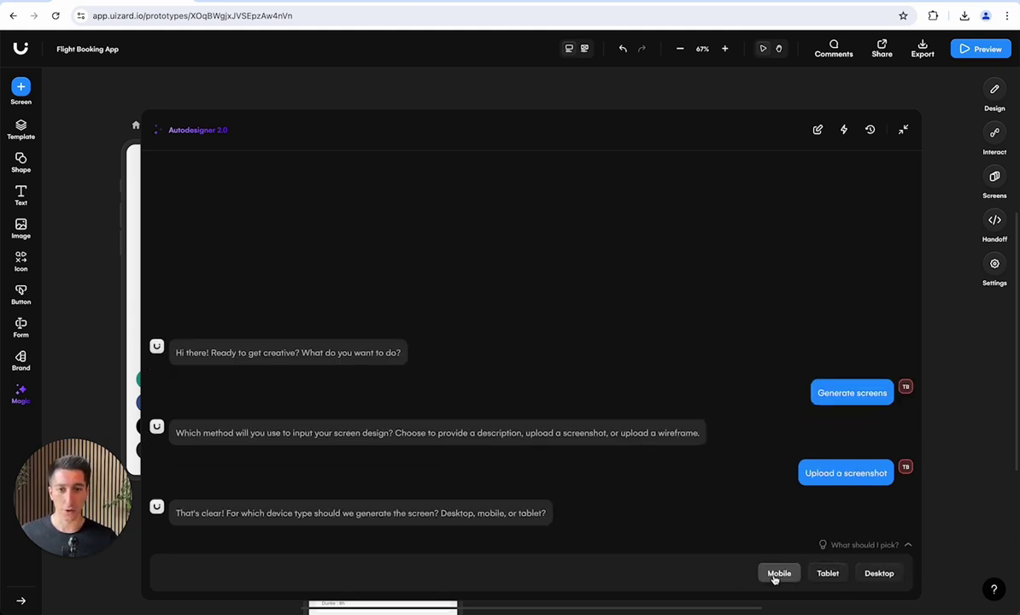
pyautogui.click(779, 573)
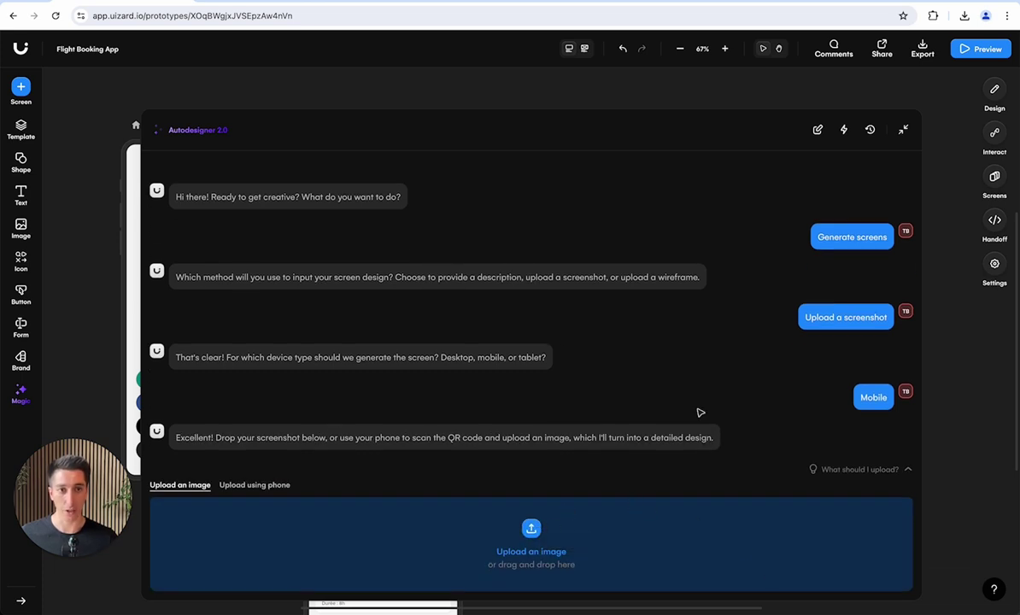
# Upload 7. Search results.png from the Desktop to generate the snack salad results screen.
pyautogui.click(516, 524)
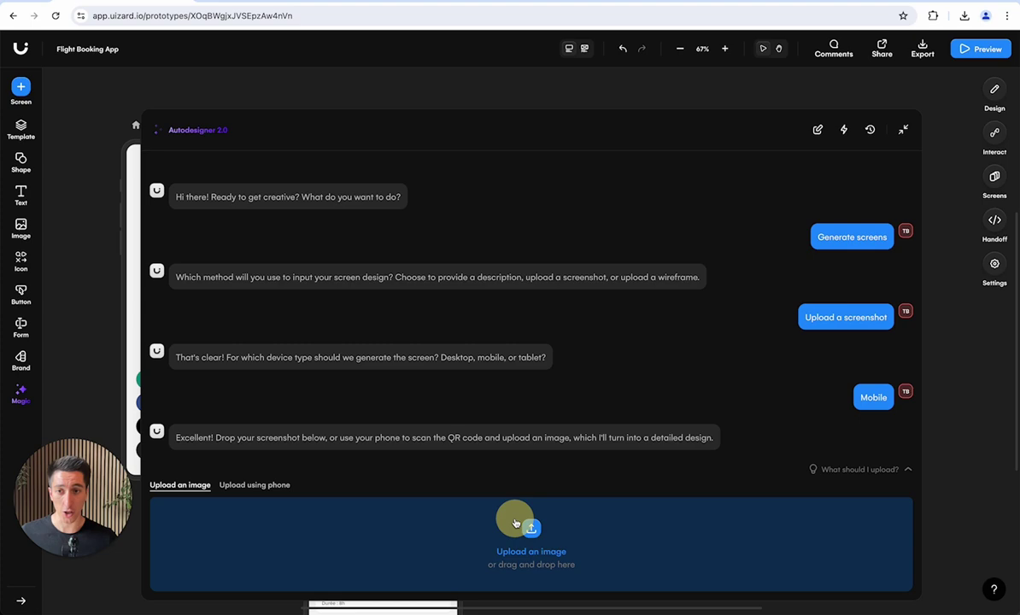
pyautogui.click(312, 242)
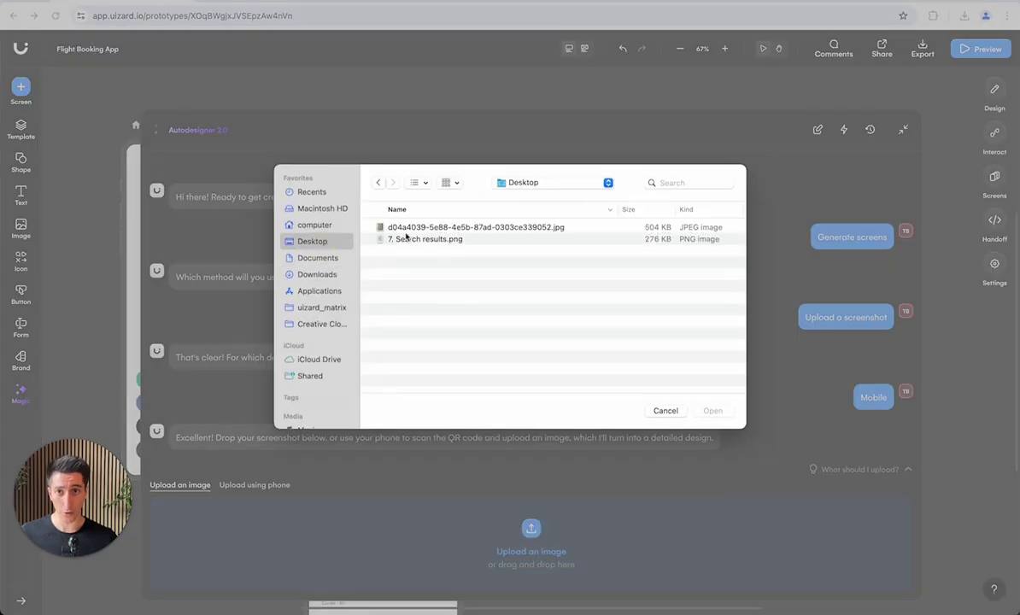
pyautogui.doubleClick(407, 239)
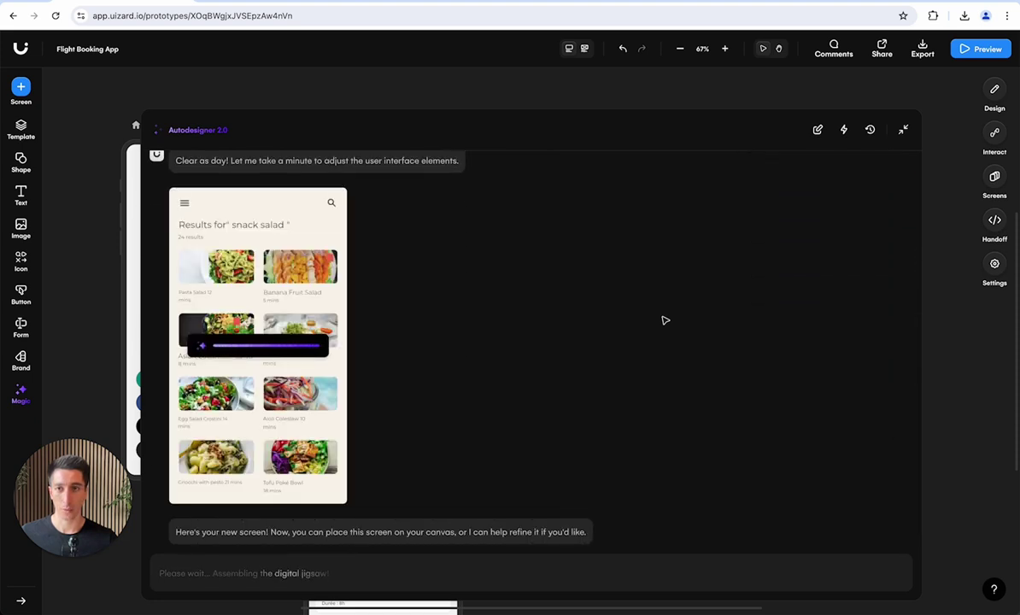
pyautogui.moveTo(255, 346)
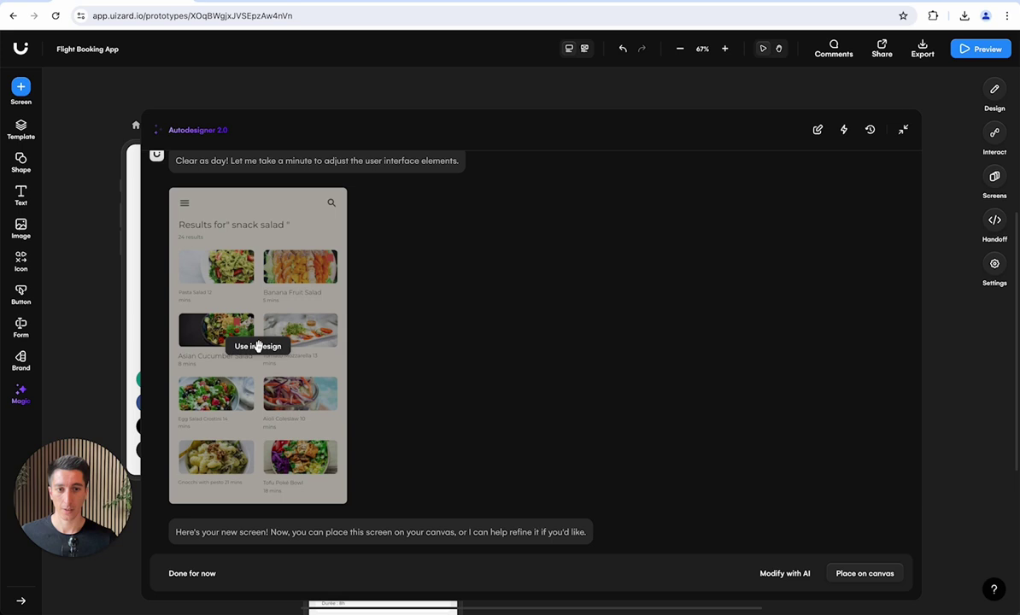
# Ask Autodesigner to replace the salad list with travel destinations such as Paris, Santorini and the Colosseum.
pyautogui.click(785, 573)
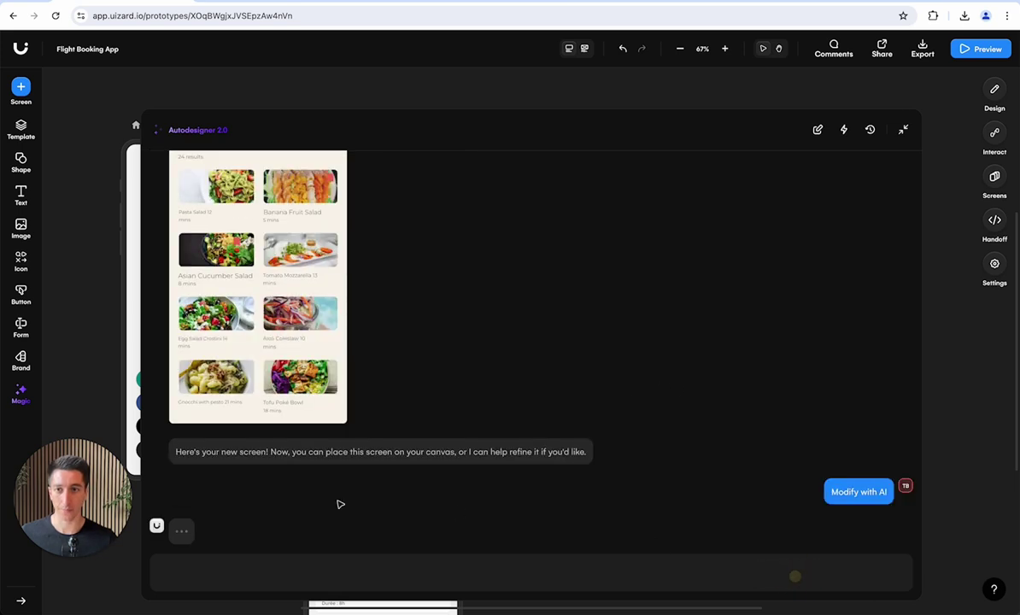
pyautogui.click(249, 570)
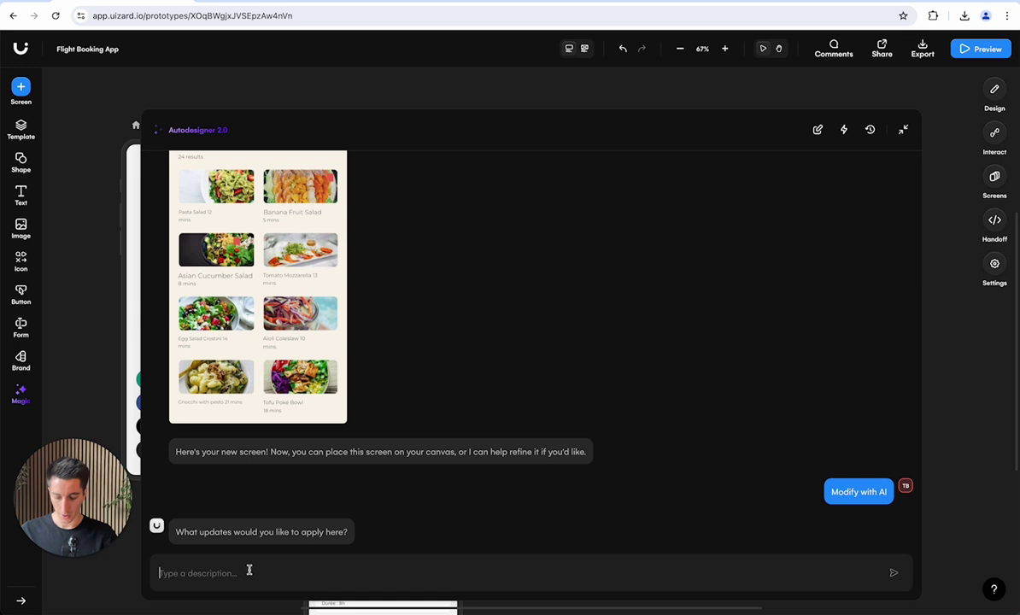
pyautogui.write('Replace')
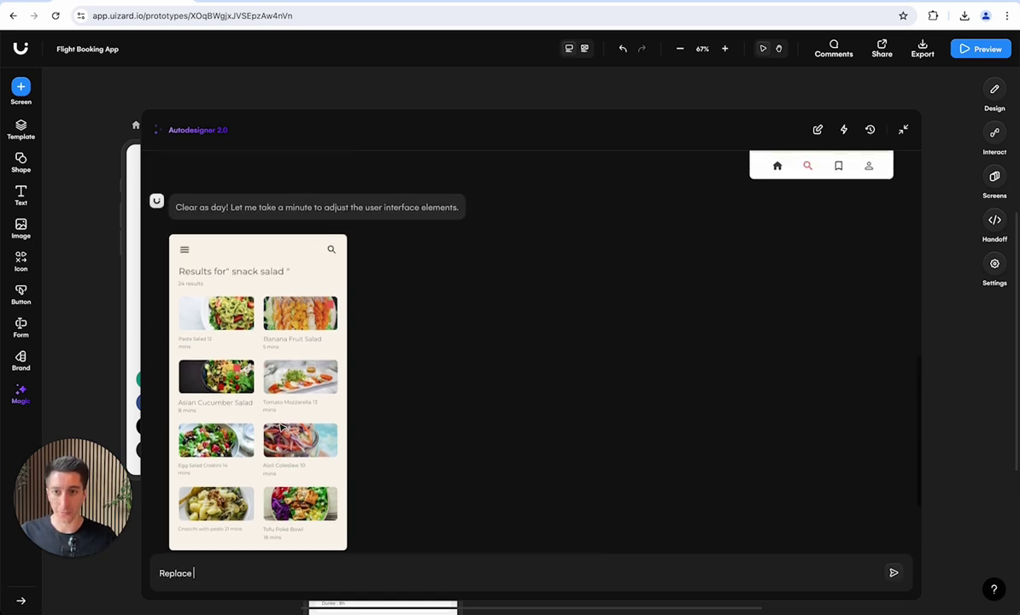
pyautogui.write(' all the i')
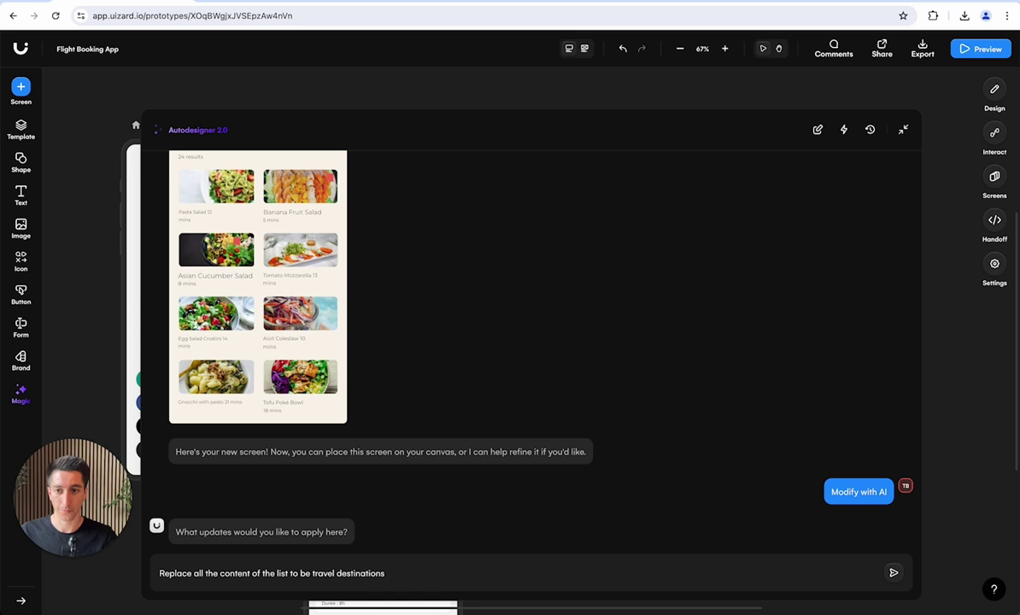
pyautogui.press('Return')
pyautogui.scroll(3, 364, 304)
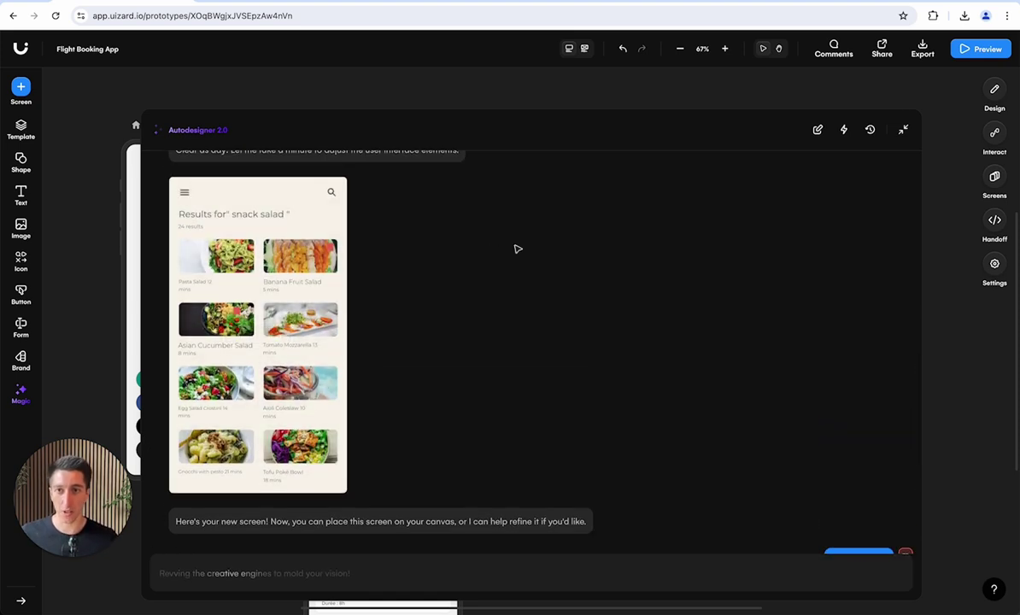
pyautogui.moveTo(298, 365)
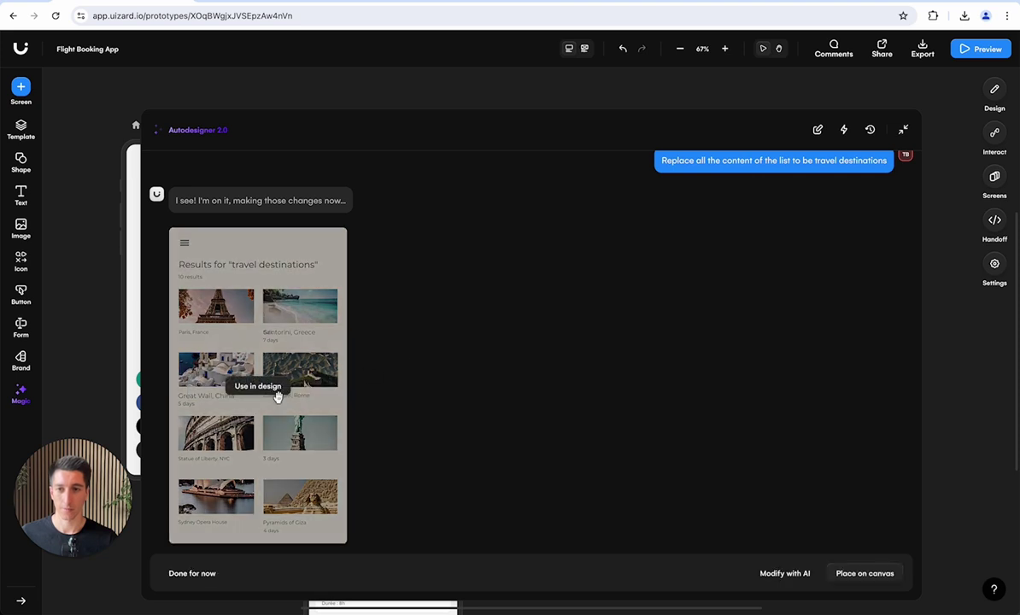
# Place the travel destinations results screen on the canvas as a new screen.
pyautogui.click(266, 390)
pyautogui.click(571, 555)
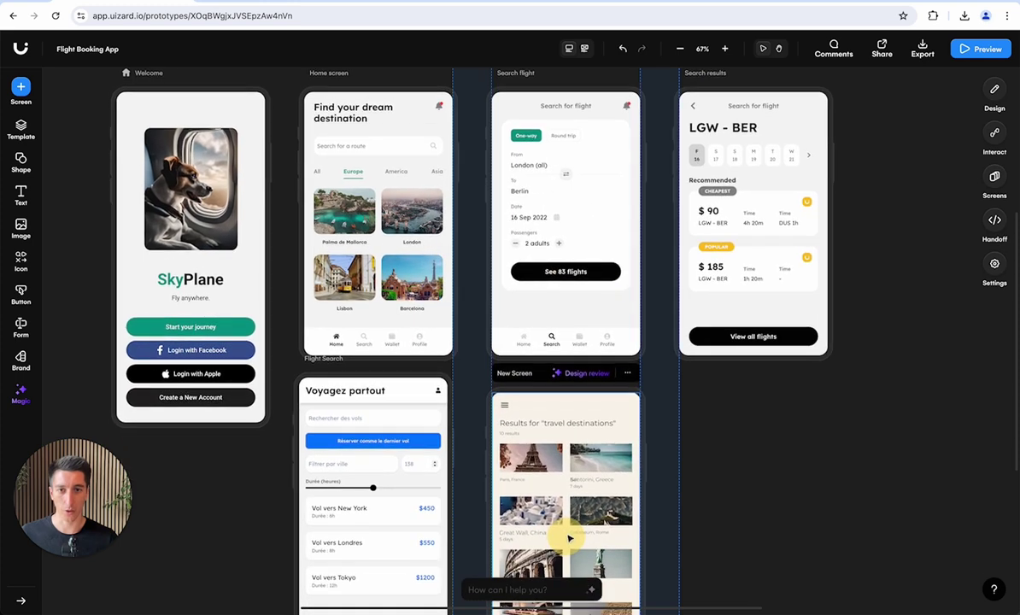
pyautogui.click(740, 456)
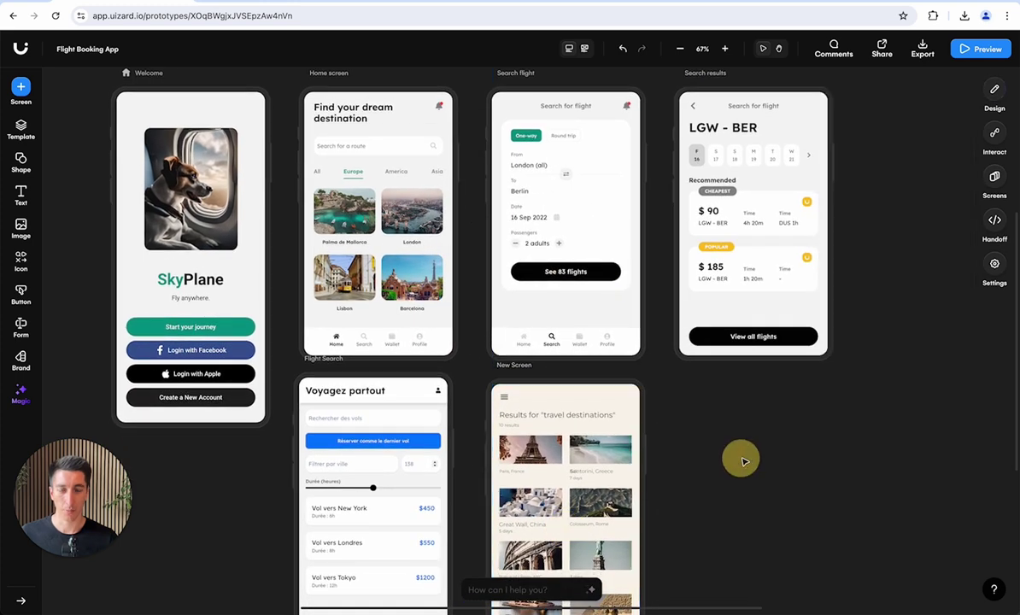
pyautogui.scroll(-2, 745, 462)
pyautogui.scroll(2, 745, 462)
pyautogui.scroll(-3, 745, 462)
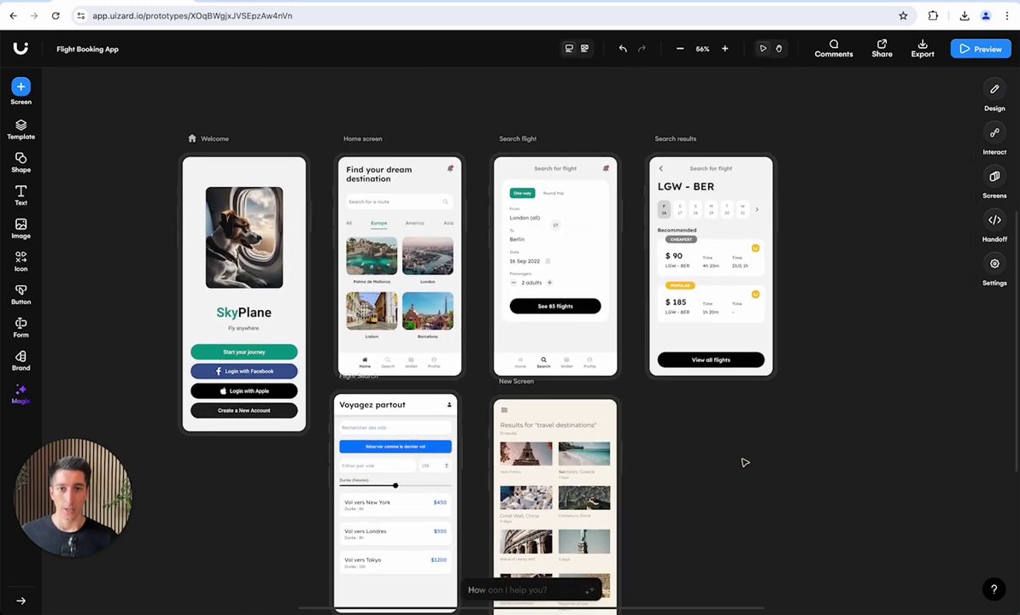
pyautogui.scroll(-1, 612, 444)
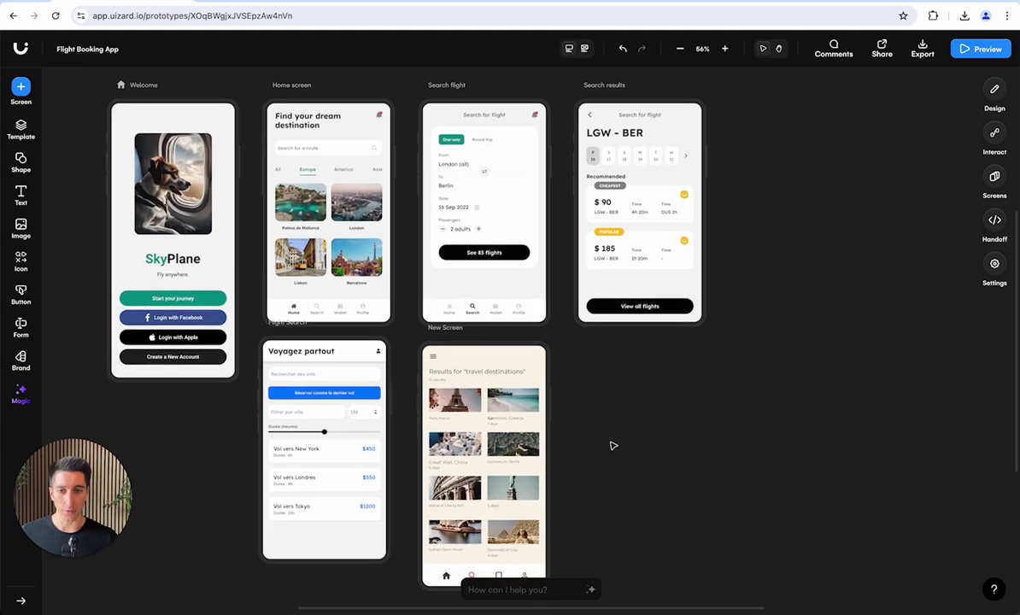
# Reopen the screenshot-based generation conversation from the Autodesigner chat history.
pyautogui.click(530, 589)
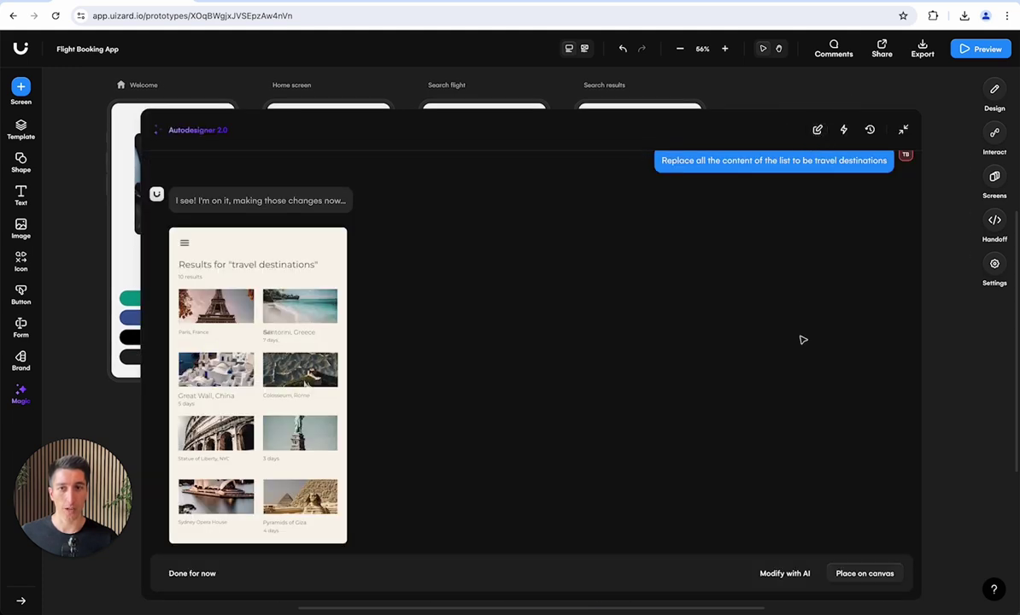
pyautogui.scroll(2, 801, 339)
pyautogui.scroll(3, 801, 340)
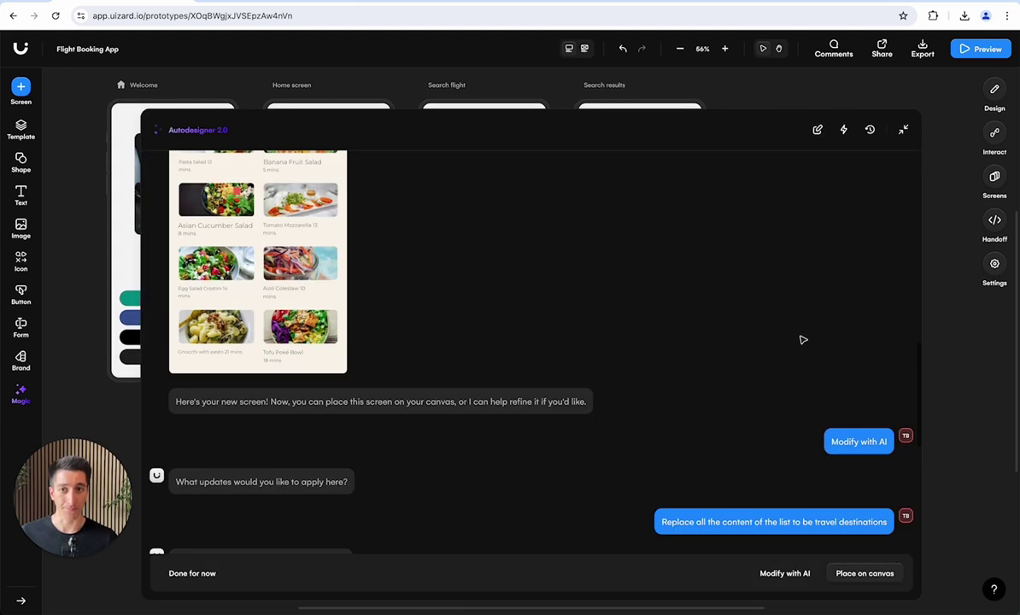
pyautogui.click(870, 130)
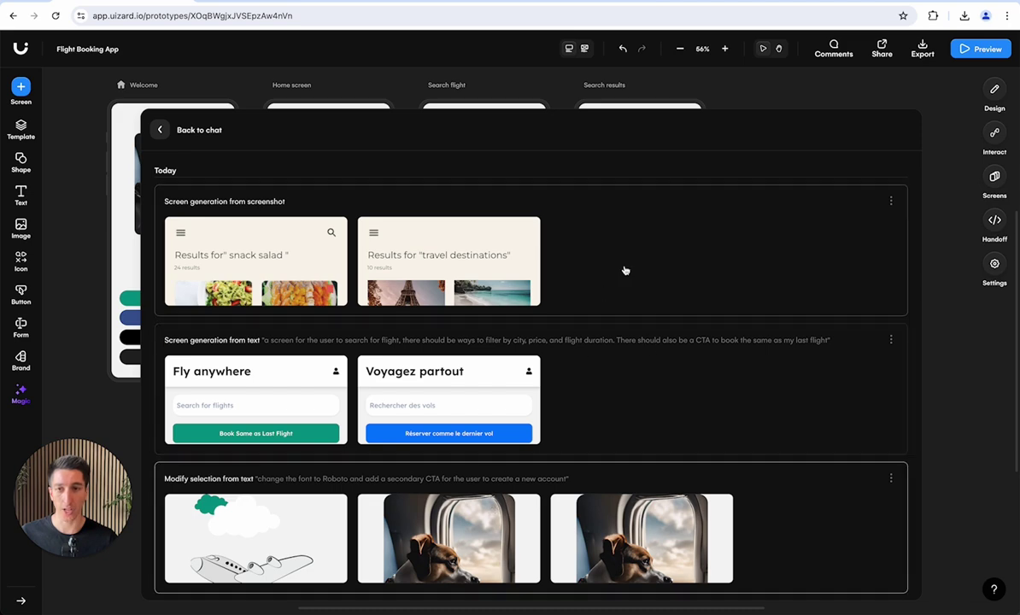
pyautogui.click(639, 258)
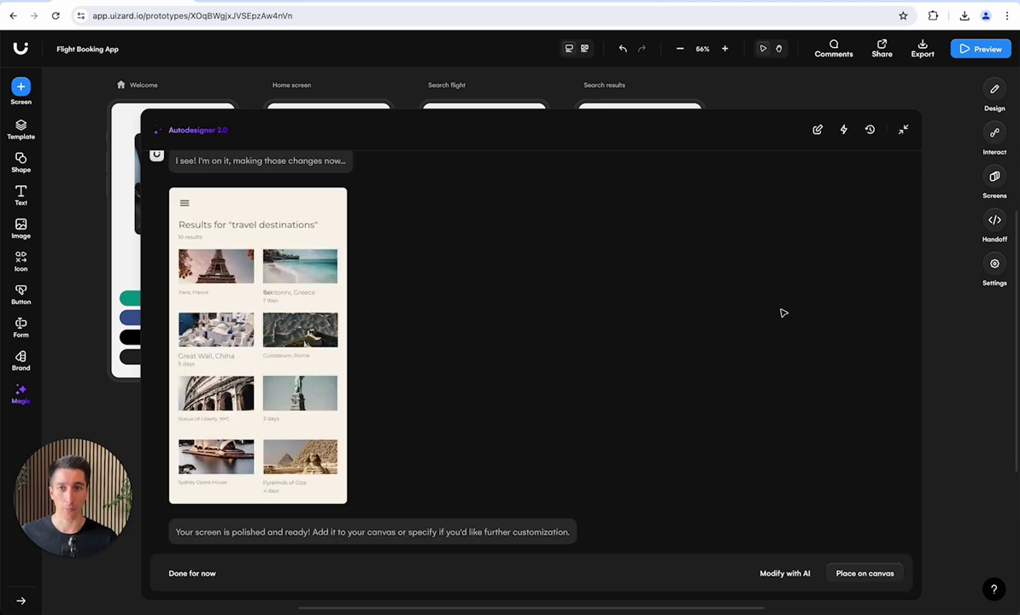
pyautogui.scroll(5, 783, 312)
pyautogui.scroll(5, 783, 312)
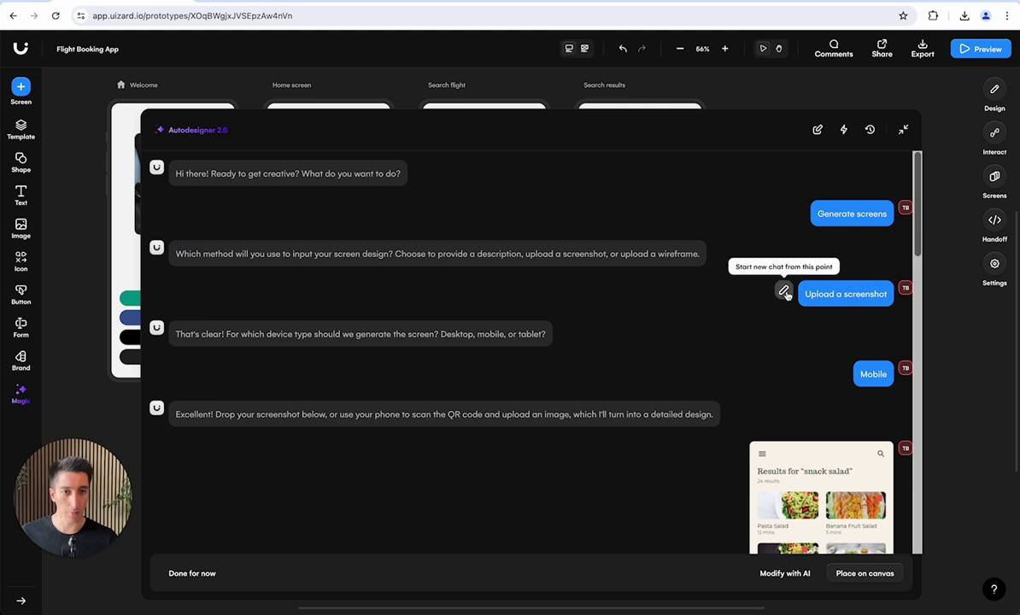
# Restart from the input question and upload a hand-drawn wireframe photo to generate a mobile Fly anywhere screen.
pyautogui.click(783, 291)
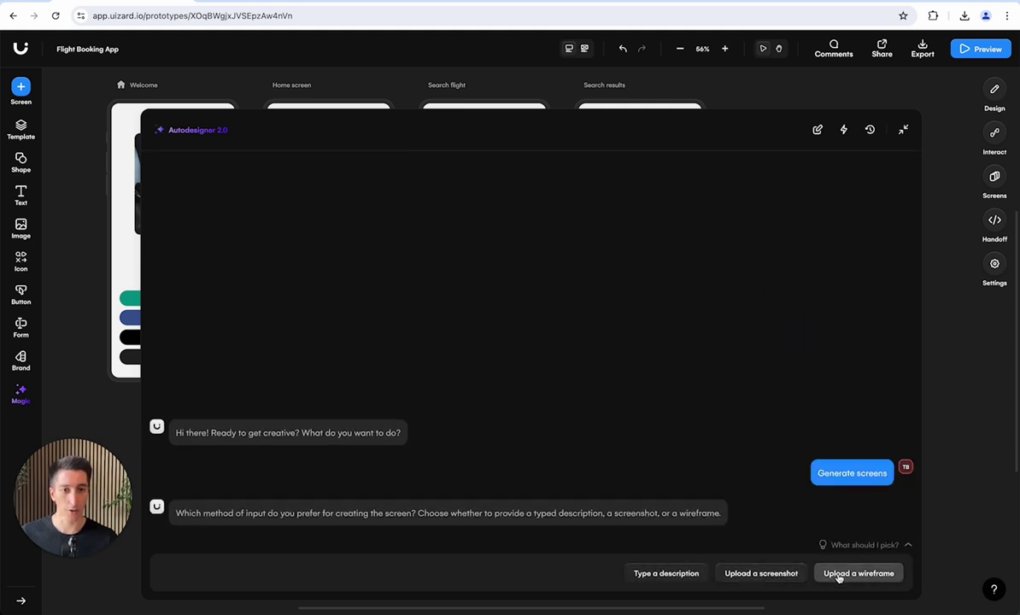
pyautogui.click(851, 575)
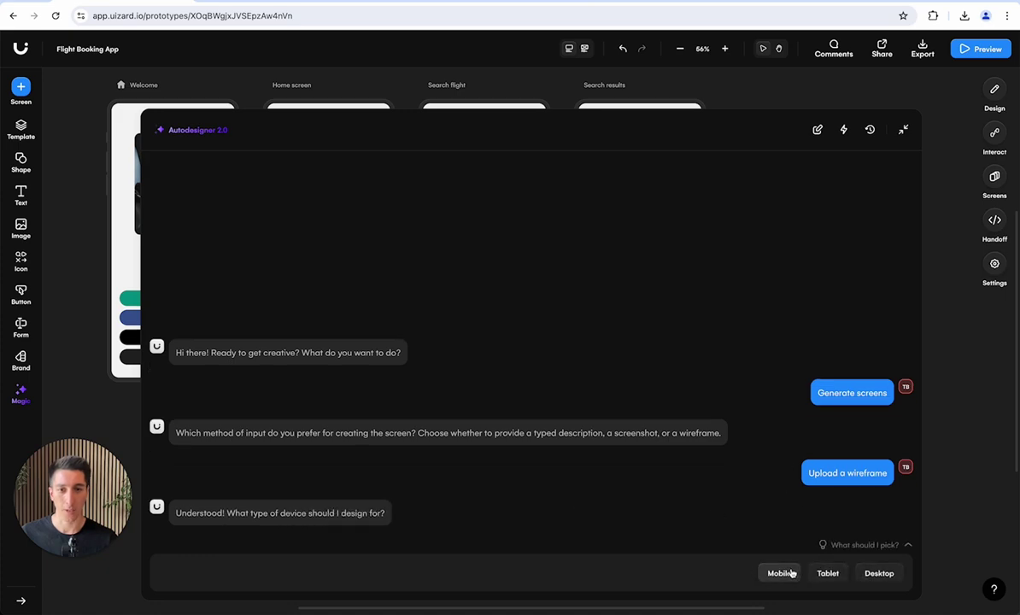
pyautogui.click(785, 574)
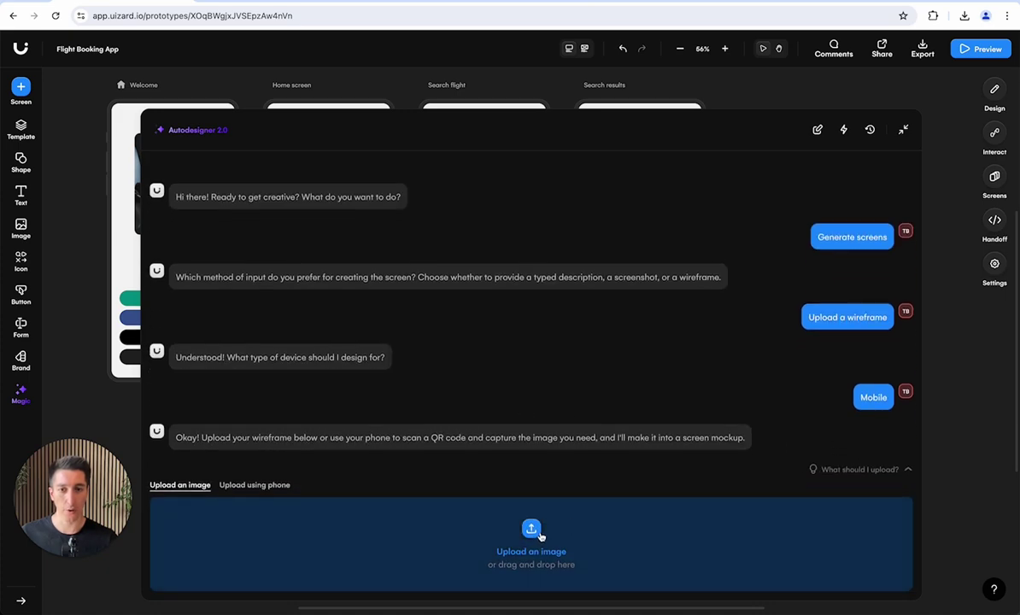
pyautogui.click(531, 533)
pyautogui.doubleClick(416, 228)
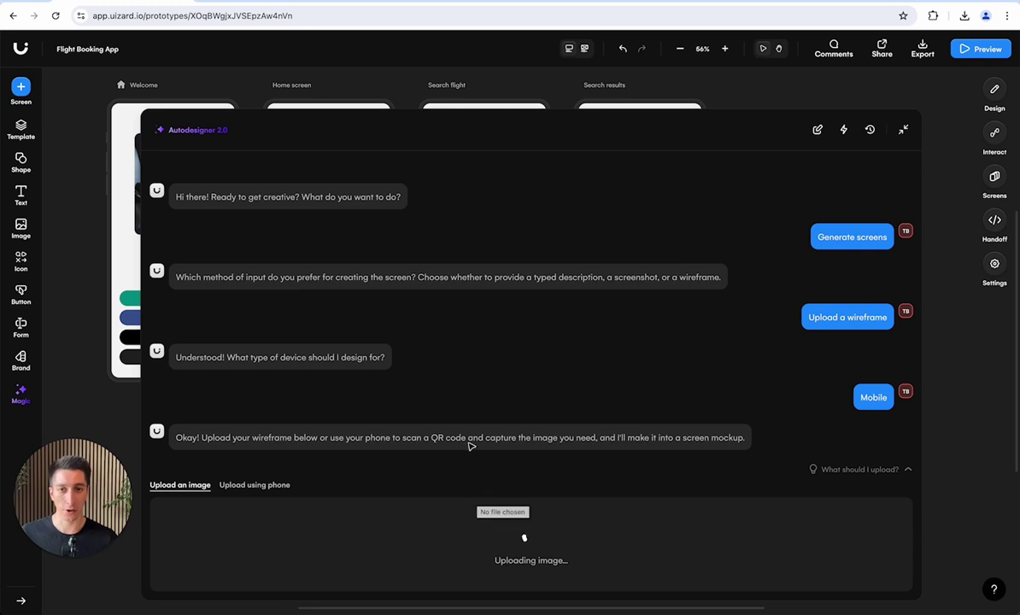
pyautogui.click(548, 387)
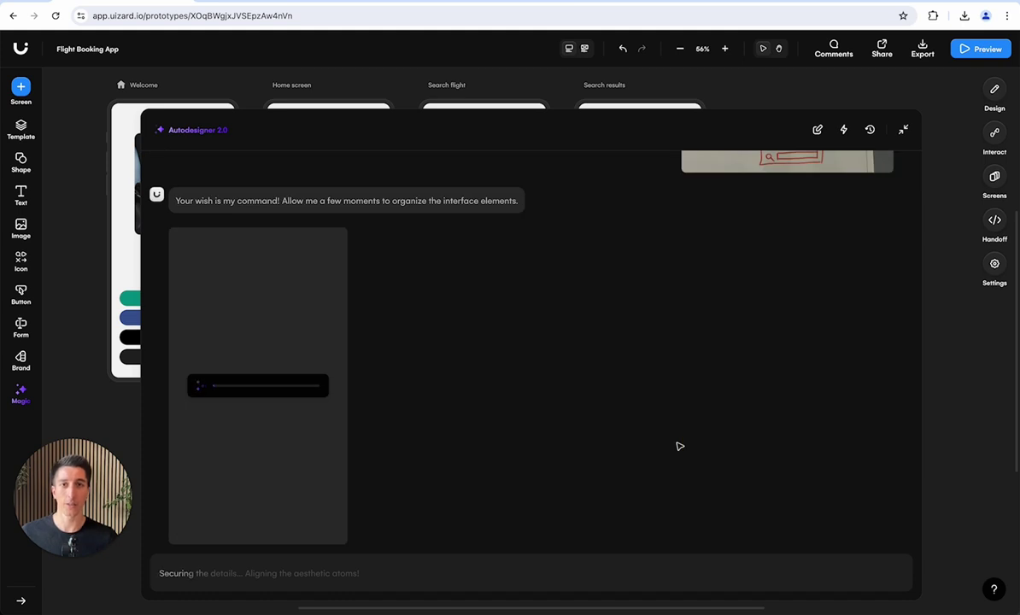
pyautogui.scroll(5, 667, 370)
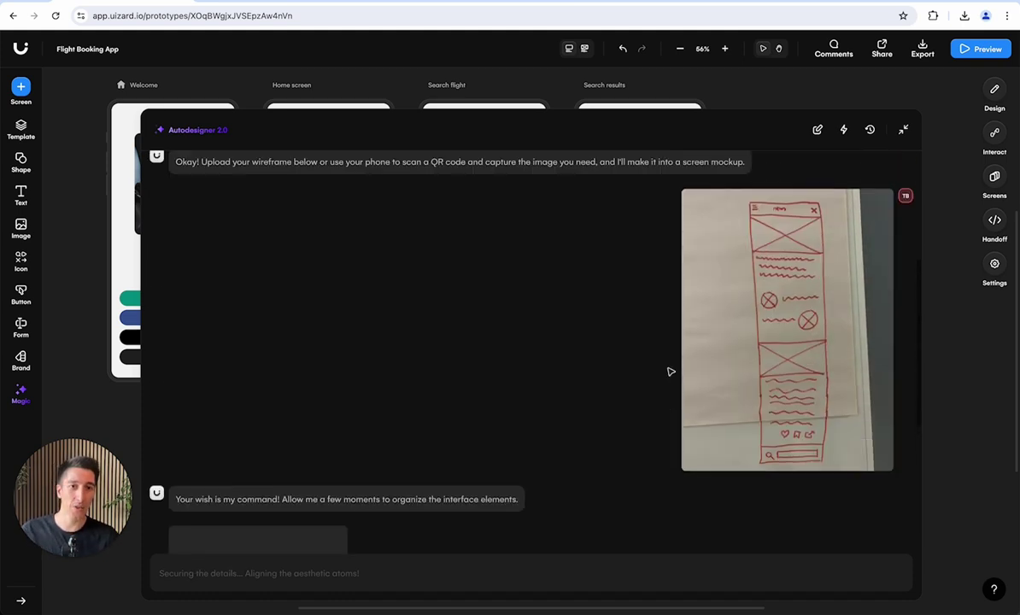
pyautogui.scroll(-5, 684, 329)
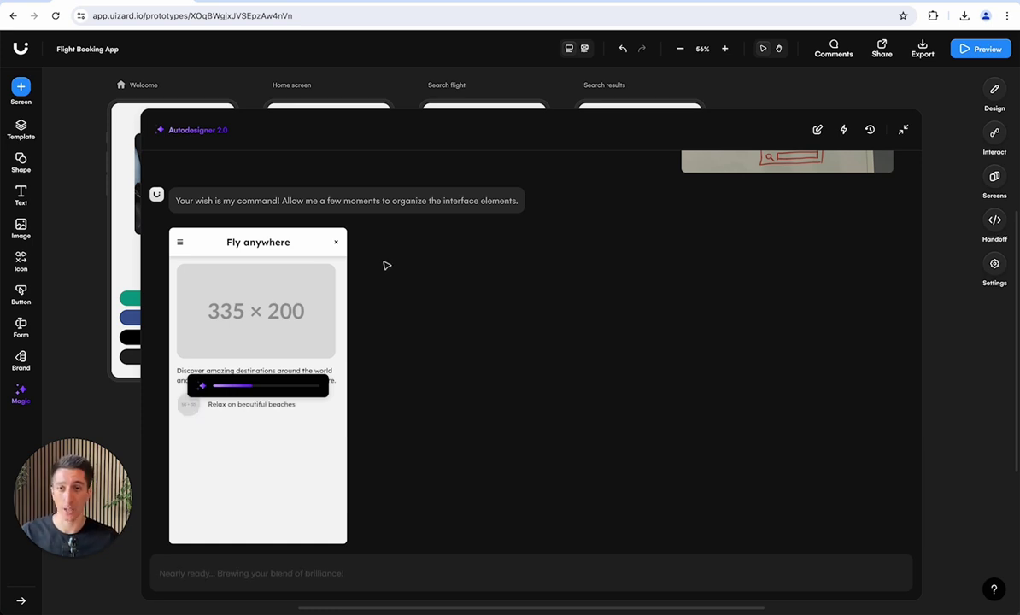
pyautogui.scroll(5, 387, 265)
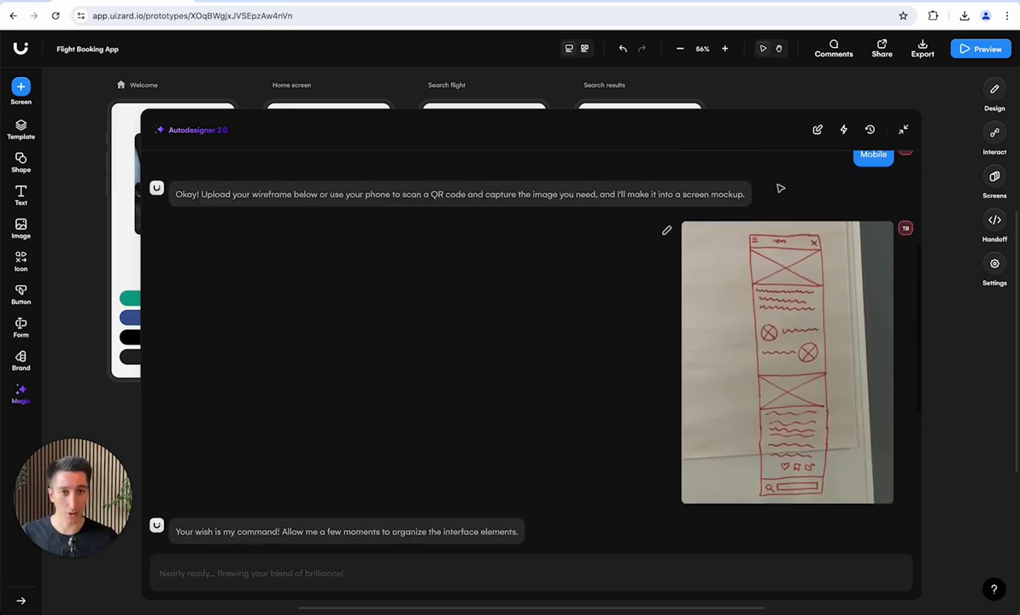
pyautogui.scroll(-5, 561, 389)
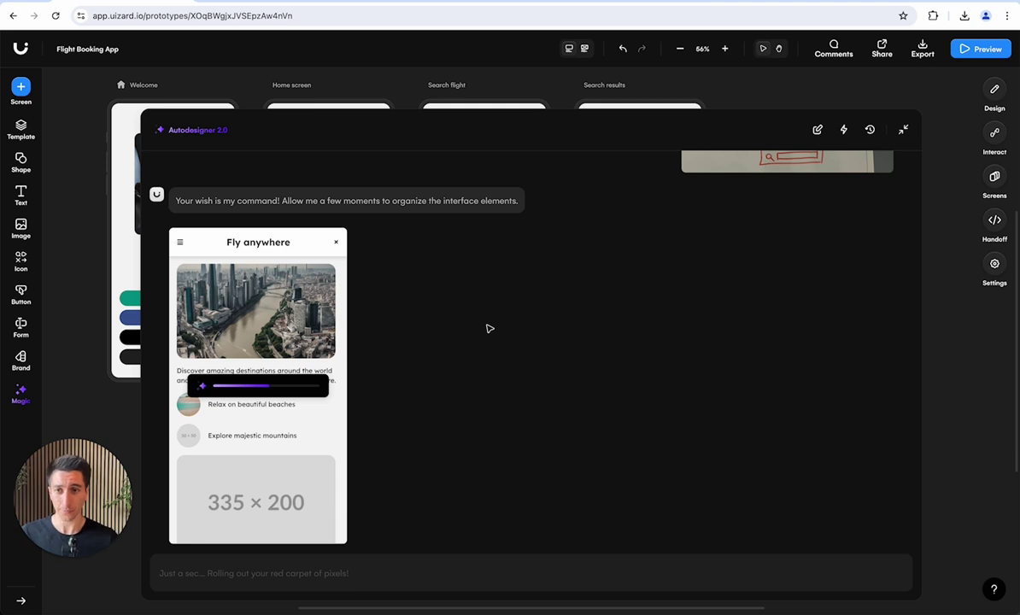
# Place the Fly anywhere screen on the canvas beside the travel destinations screen.
pyautogui.moveTo(242, 374)
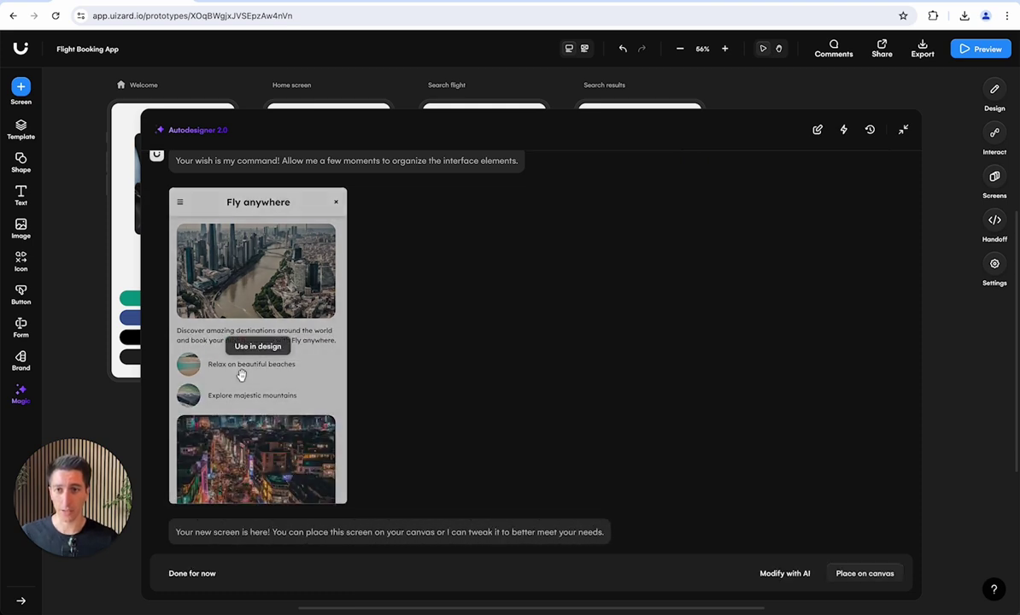
pyautogui.moveTo(248, 346); pyautogui.dragTo(656, 485)
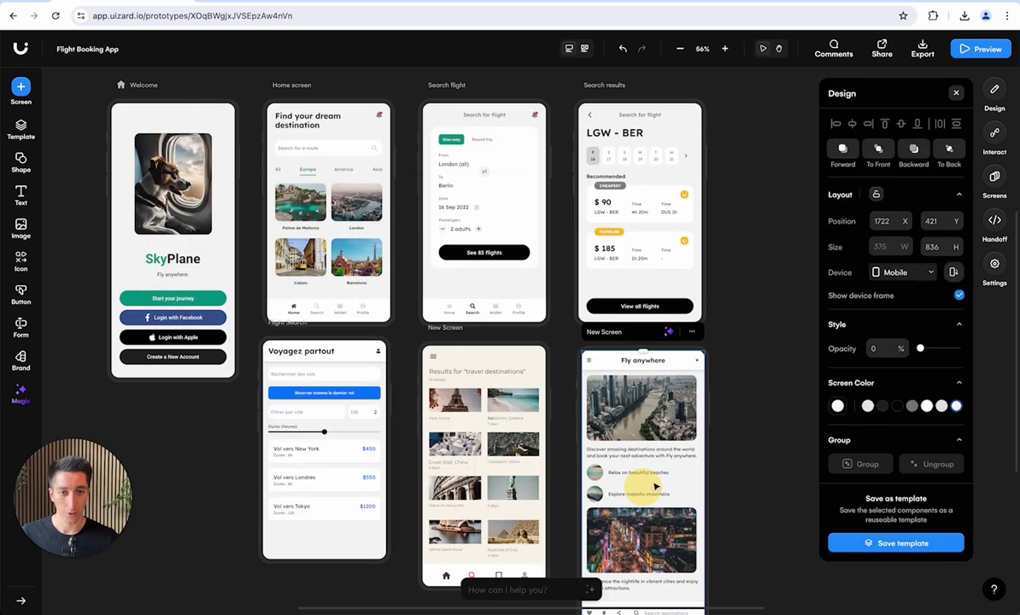
pyautogui.click(791, 449)
pyautogui.scroll(-2, 758, 424)
pyautogui.keyDown('ctrl'); pyautogui.scroll(3, 756, 426); pyautogui.keyUp('ctrl')
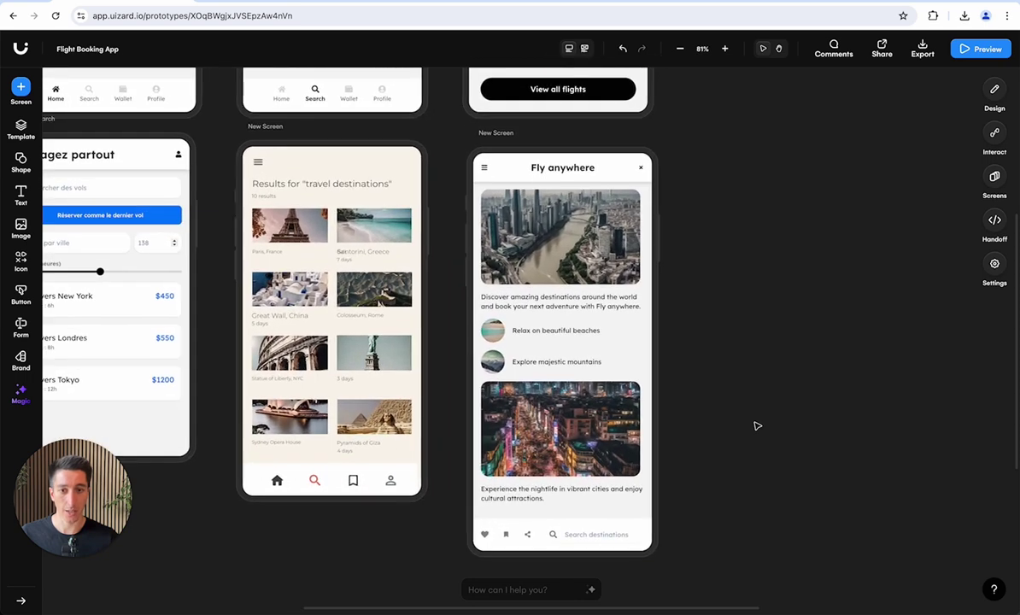
pyautogui.scroll(1, 756, 425)
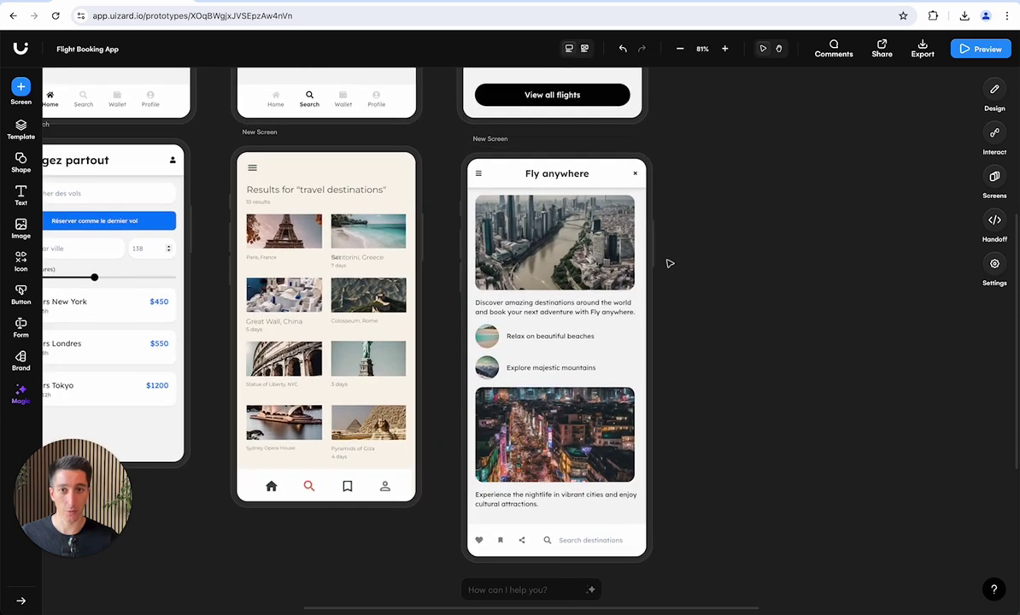
# Inspect the Fly anywhere screen's top image and description, then reopen the AI design chat.
pyautogui.click(610, 235)
pyautogui.click(598, 308)
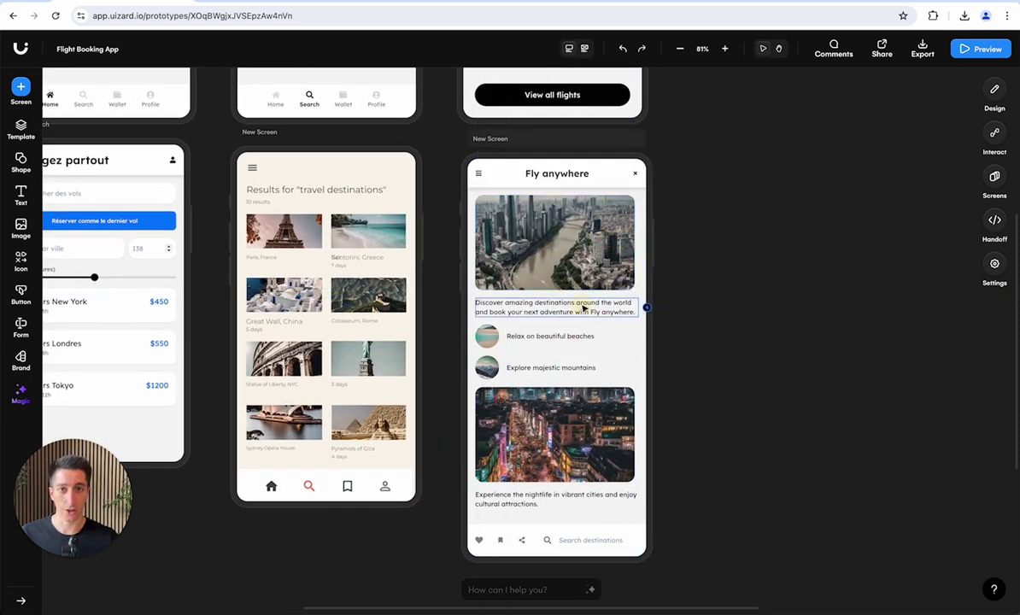
pyautogui.click(803, 352)
pyautogui.keyDown('ctrl'); pyautogui.scroll(-3, 801, 349); pyautogui.keyUp('ctrl')
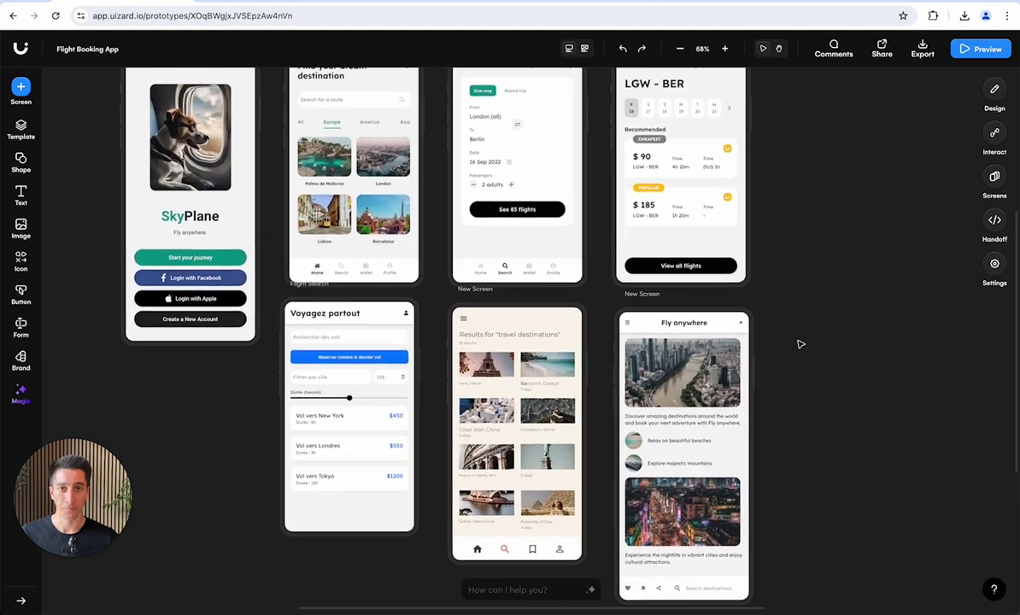
pyautogui.scroll(2, 799, 342)
pyautogui.hscroll(-2, 799, 342)
pyautogui.keyDown('ctrl'); pyautogui.scroll(-2, 797, 341); pyautogui.keyUp('ctrl')
pyautogui.scroll(-1, 769, 385)
pyautogui.hscroll(1, 769, 385)
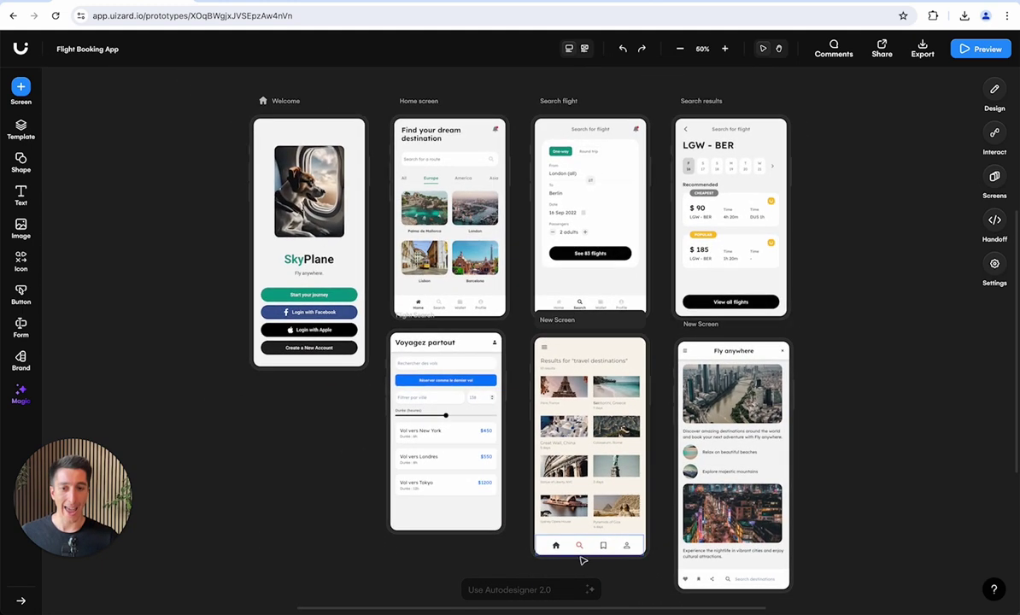
pyautogui.click(517, 590)
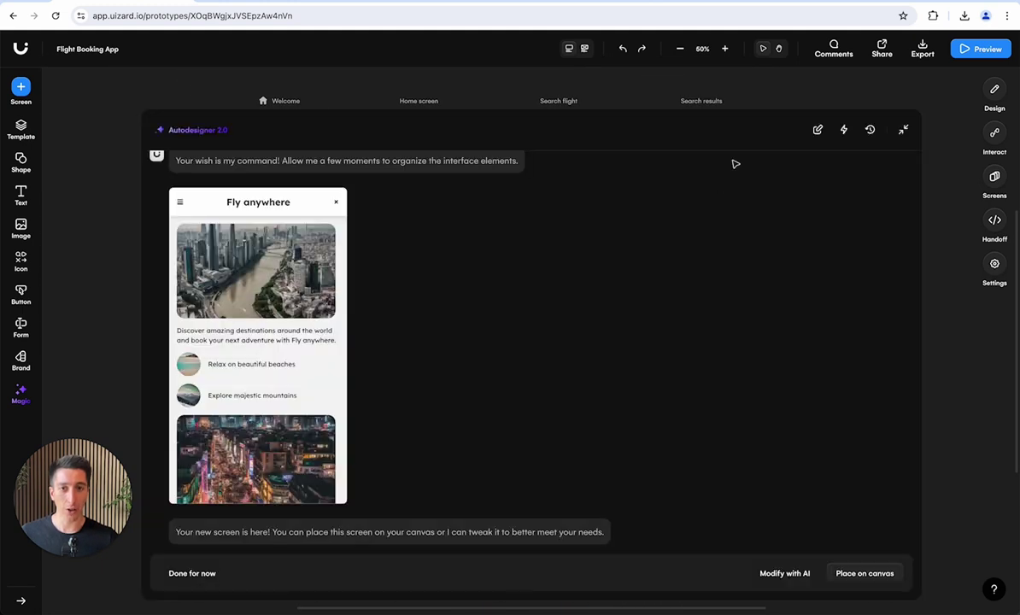
# Generate photos from the prompt 'a picture of a dog riding a plane'.
pyautogui.click(818, 130)
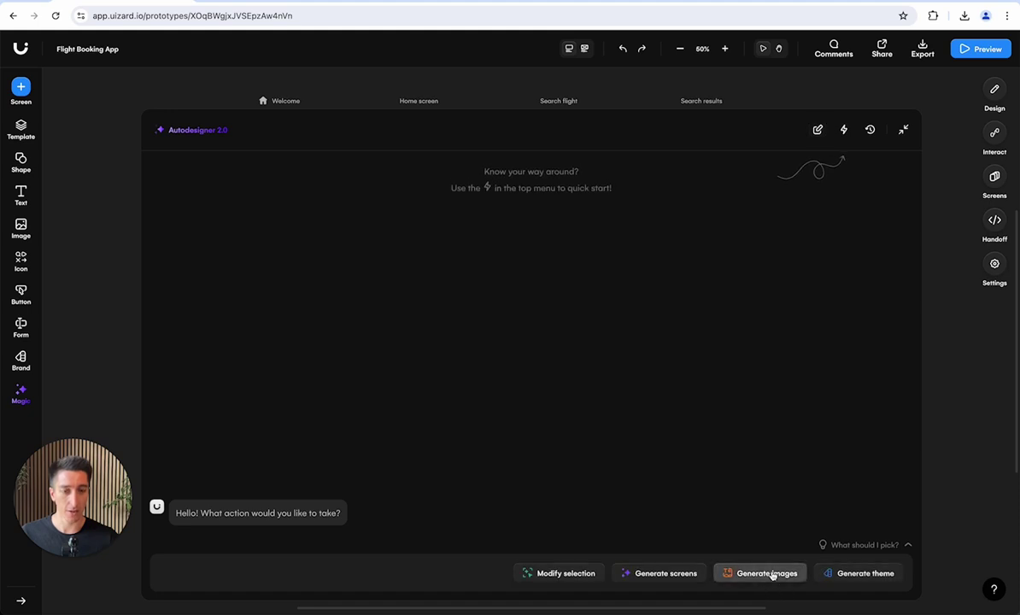
pyautogui.click(771, 574)
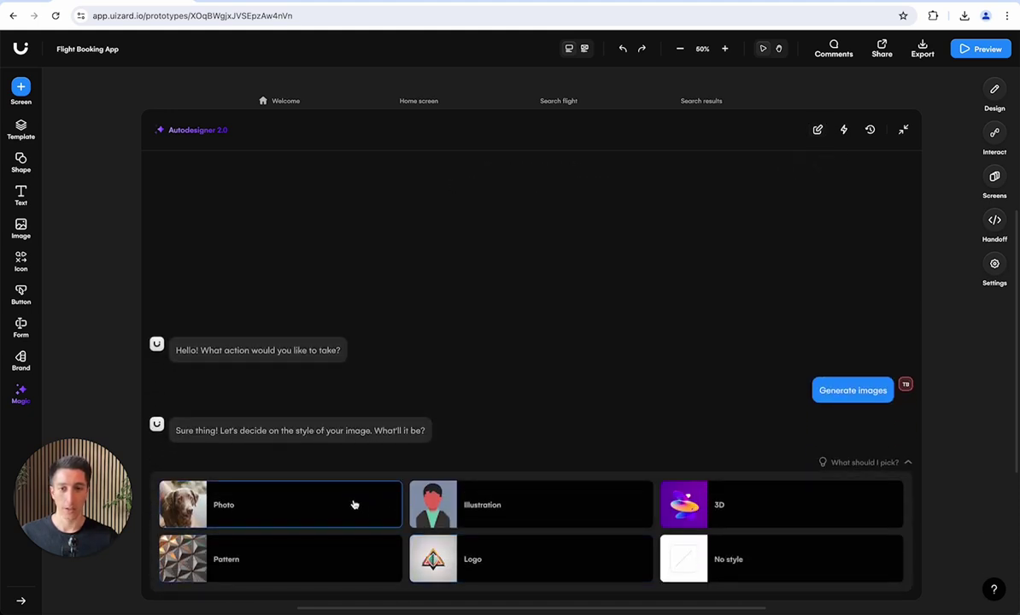
pyautogui.click(330, 510)
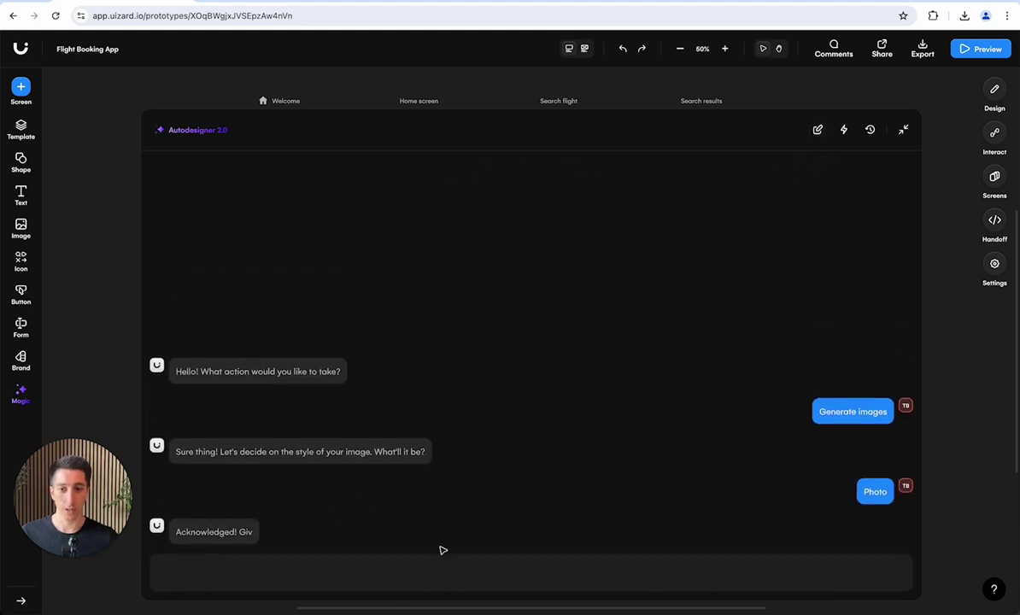
pyautogui.click(400, 566)
pyautogui.write('p')
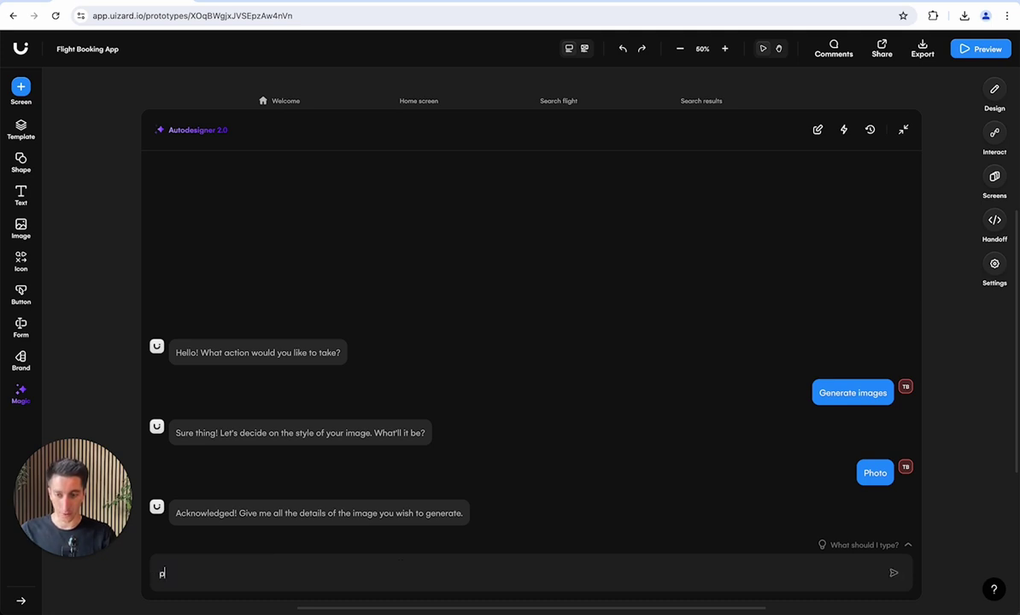
pyautogui.press('BackSpace')
pyautogui.write('a picture of a dog riding')
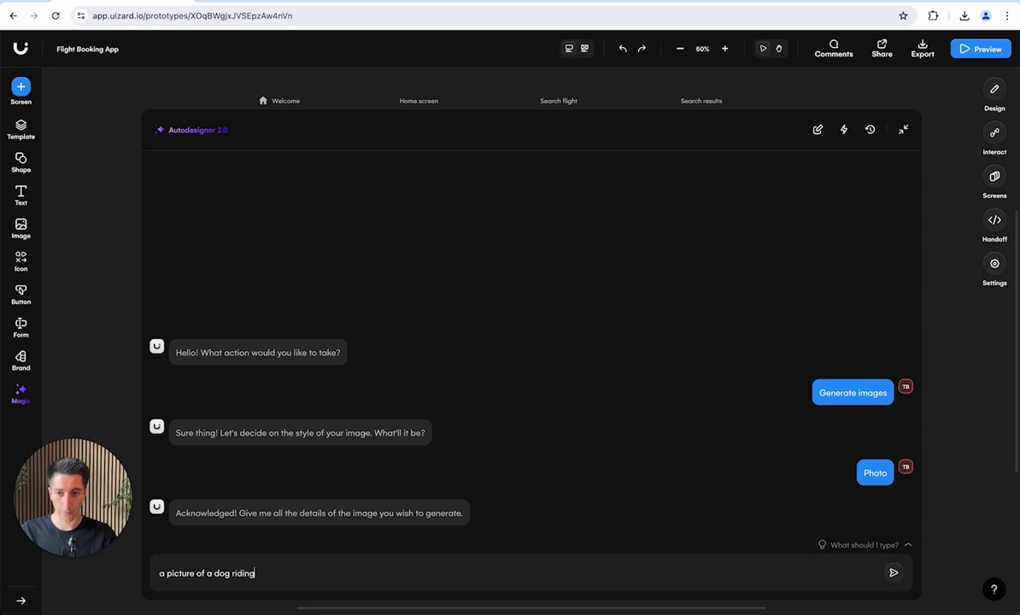
pyautogui.write(' a plane')
pyautogui.press('Return')
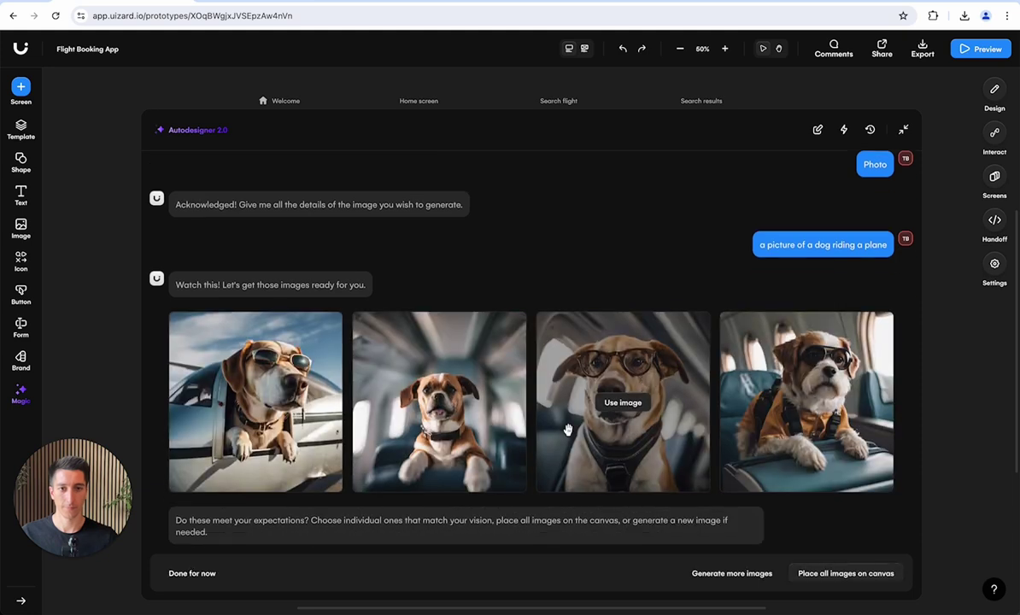
# Place the first dog photo on the Search flight screen, shrunk and widened across it.
pyautogui.moveTo(248, 402); pyautogui.dragTo(186, 448)
pyautogui.moveTo(337, 591); pyautogui.dragTo(117, 373)
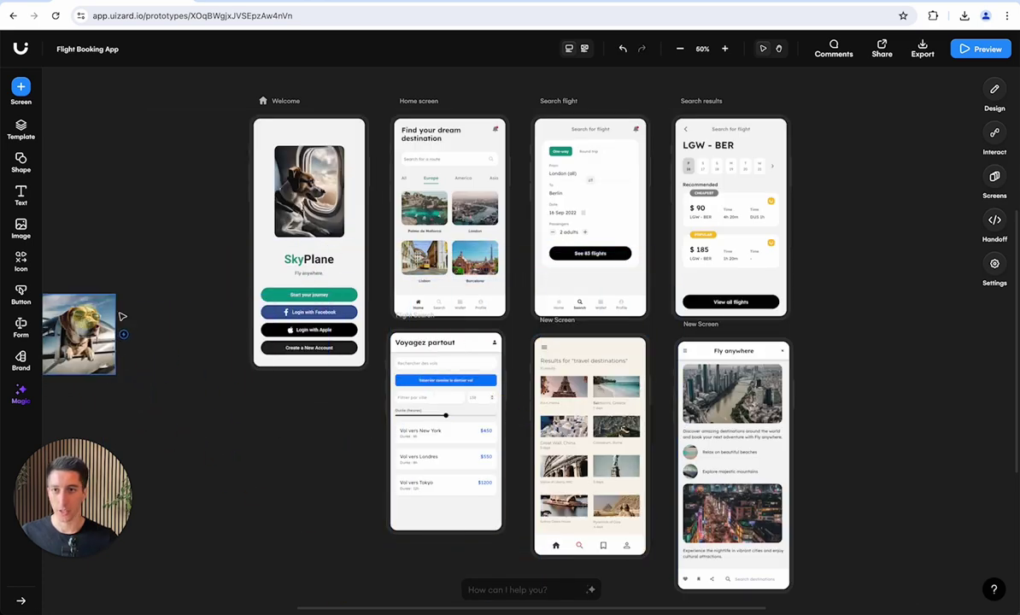
pyautogui.moveTo(81, 333); pyautogui.dragTo(602, 254)
pyautogui.scroll(5, 601, 256)
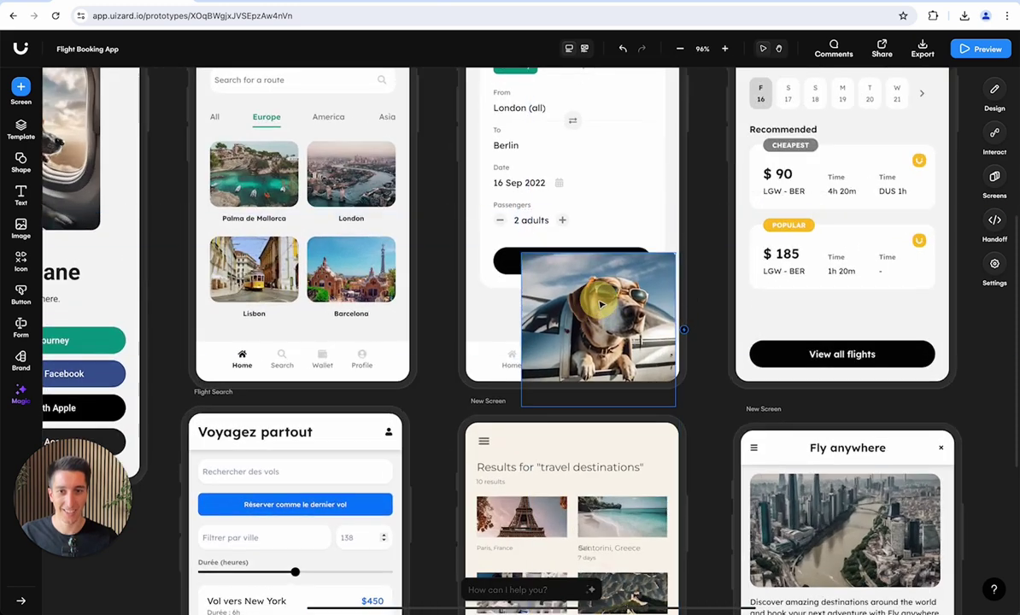
pyautogui.moveTo(601, 304); pyautogui.dragTo(563, 337)
pyautogui.moveTo(637, 369); pyautogui.dragTo(666, 372)
# Crop the dog photo into a wide banner strip.
pyautogui.doubleClick(615, 343)
pyautogui.moveTo(571, 318)
pyautogui.mouseDown()
pyautogui.moveTo(575, 380)
pyautogui.moveTo(531, 329)
pyautogui.moveTo(551, 296)
pyautogui.moveTo(574, 287)
pyautogui.moveTo(574, 307)
pyautogui.mouseUp()
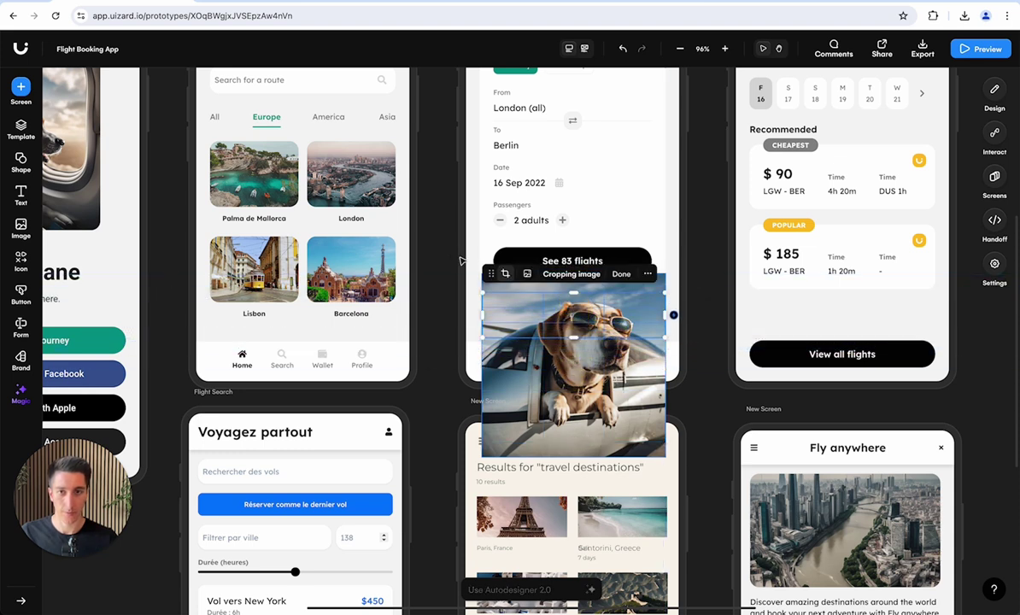
pyautogui.click(417, 250)
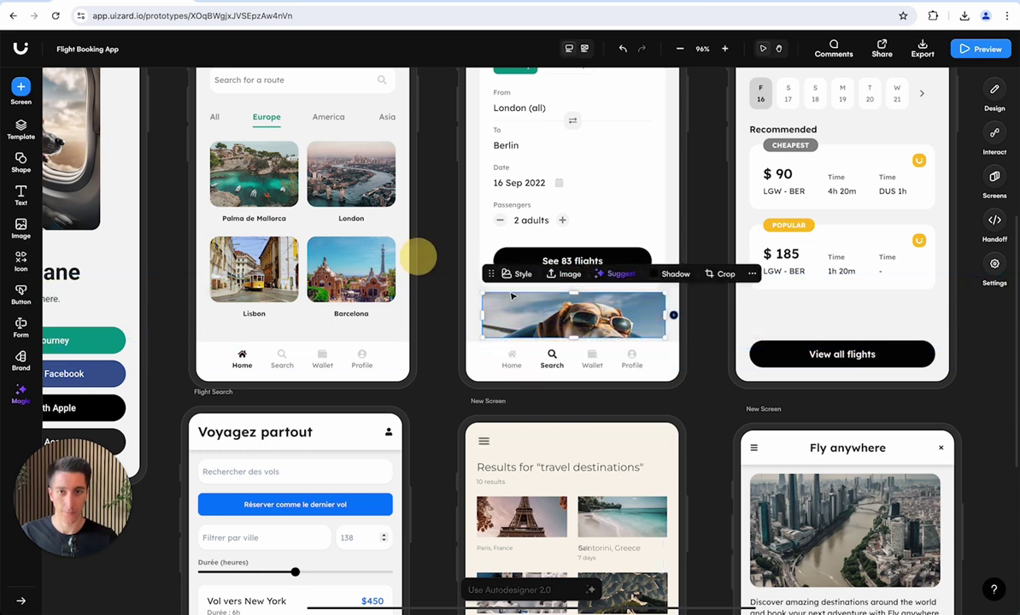
pyautogui.click(449, 270)
pyautogui.scroll(-5, 446, 271)
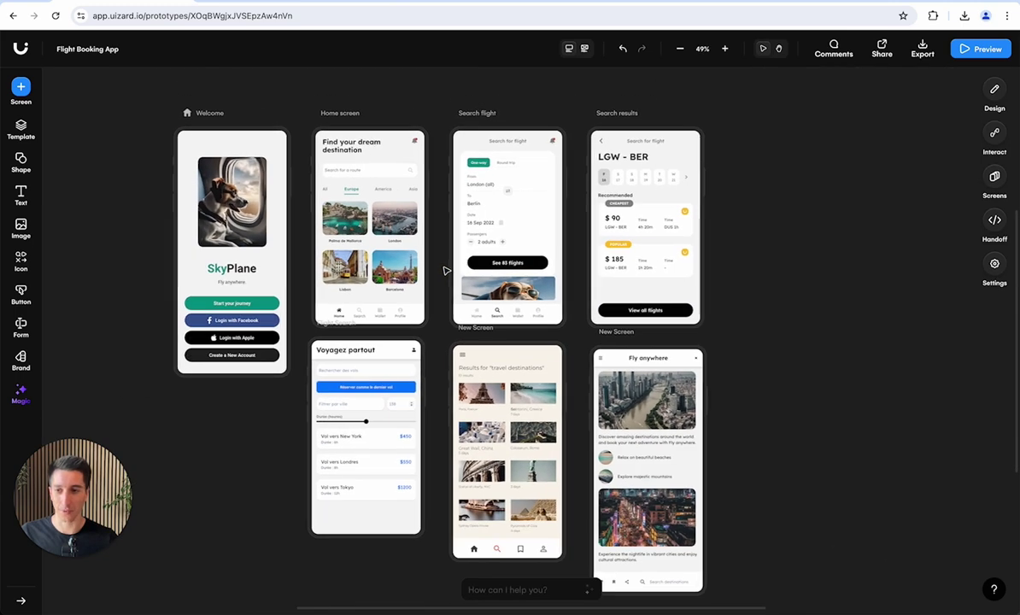
pyautogui.hscroll(-2, 445, 271)
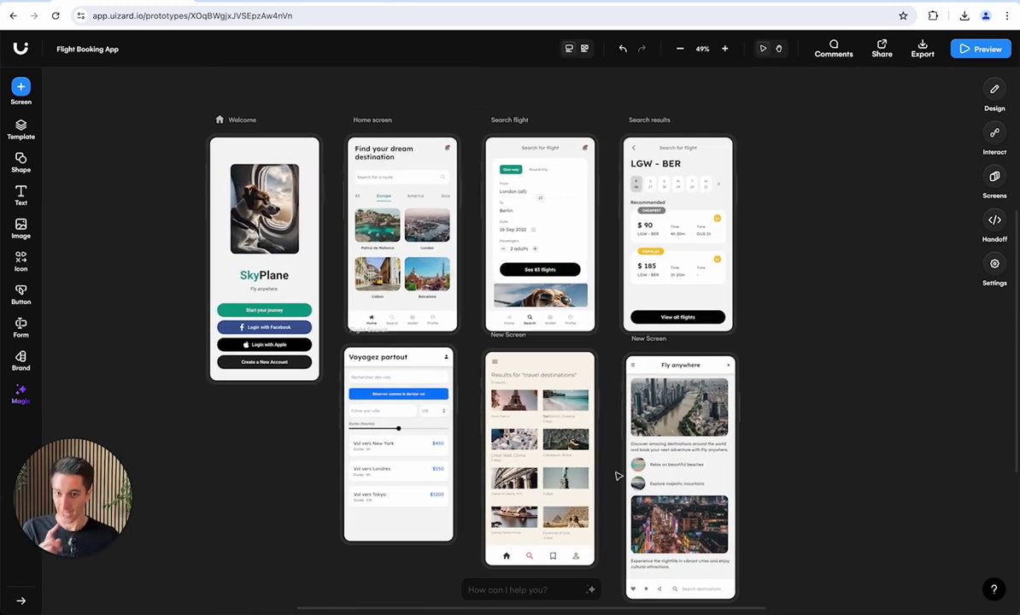
pyautogui.scroll(-3, 616, 474)
# Generate a theme from the description 'Make this look like Airbnb, polished and clean'.
pyautogui.click(528, 589)
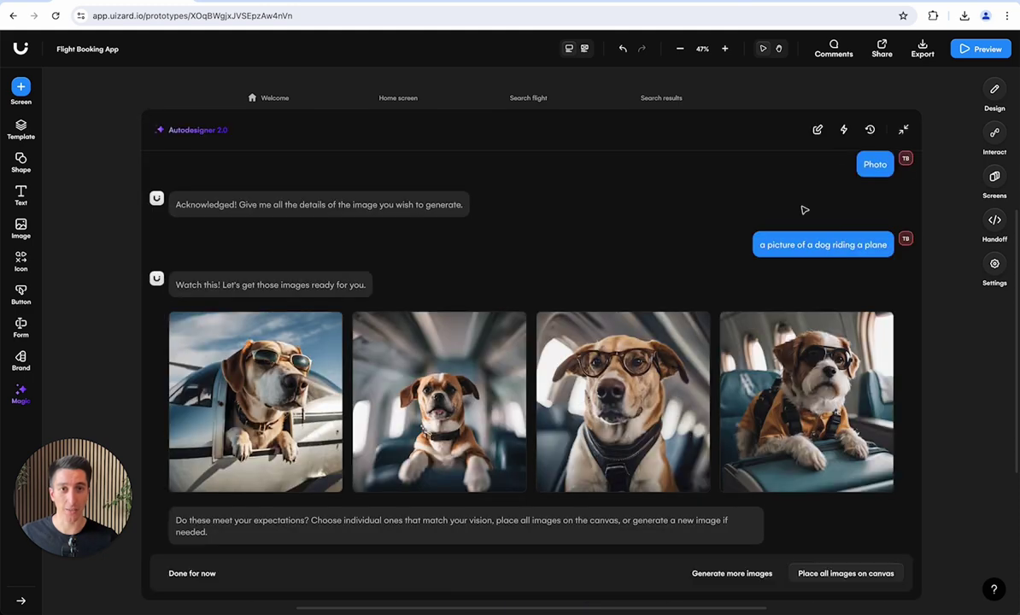
pyautogui.click(816, 130)
pyautogui.click(903, 130)
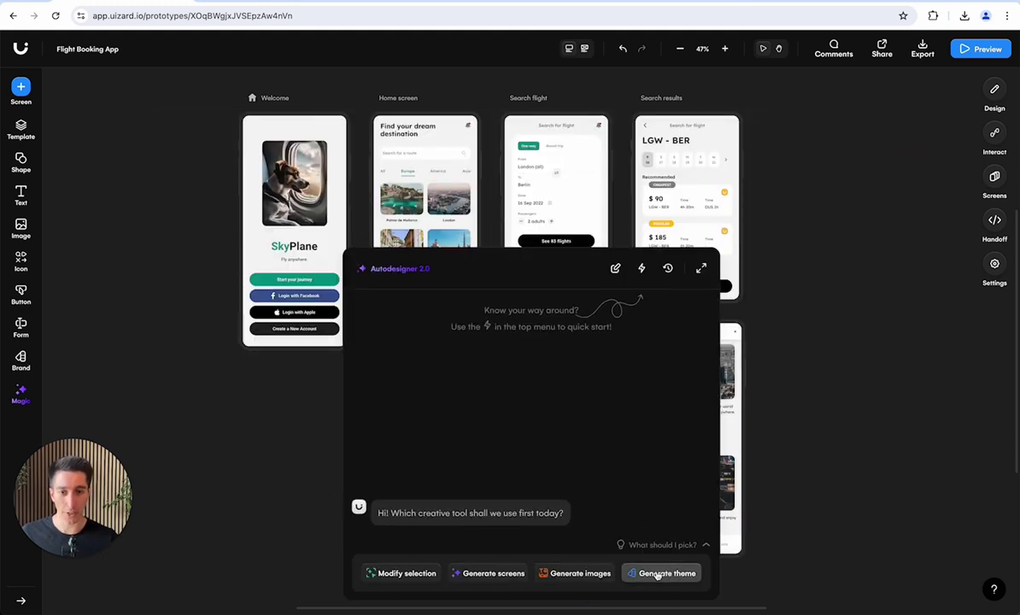
pyautogui.click(667, 575)
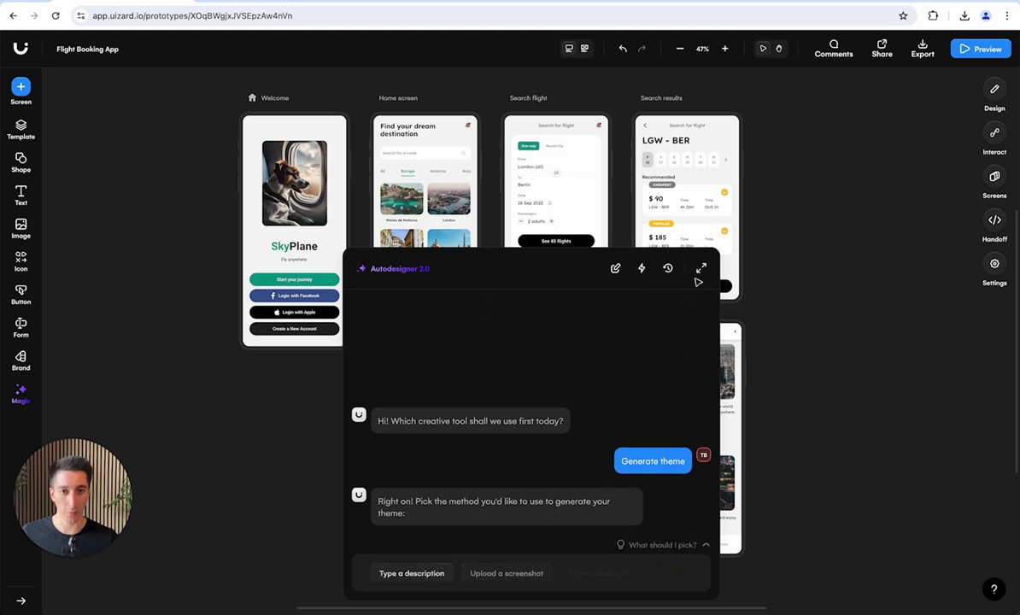
pyautogui.click(402, 574)
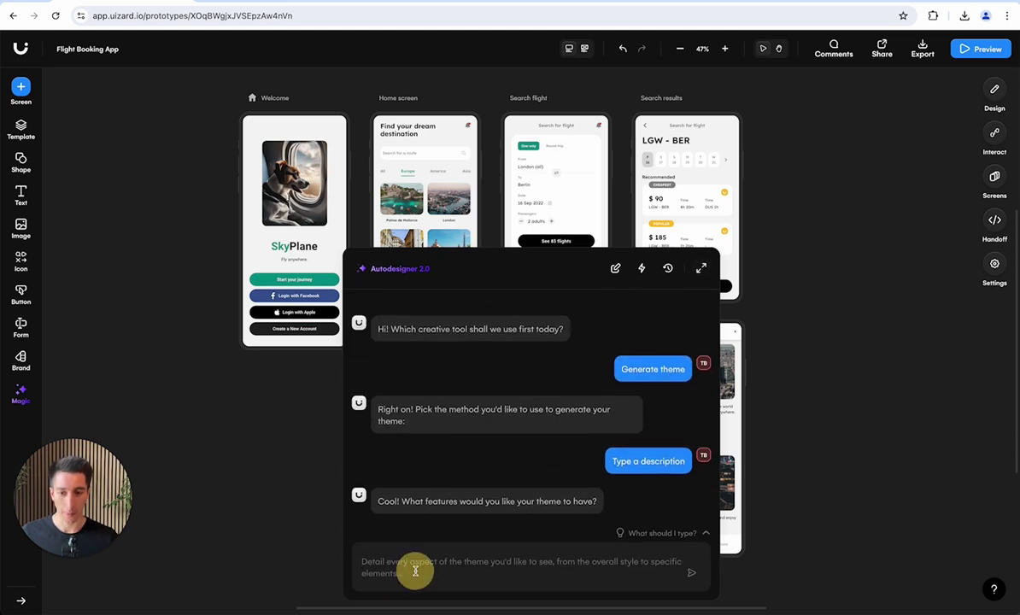
pyautogui.write('Make this look like Airbnb, polished and clean')
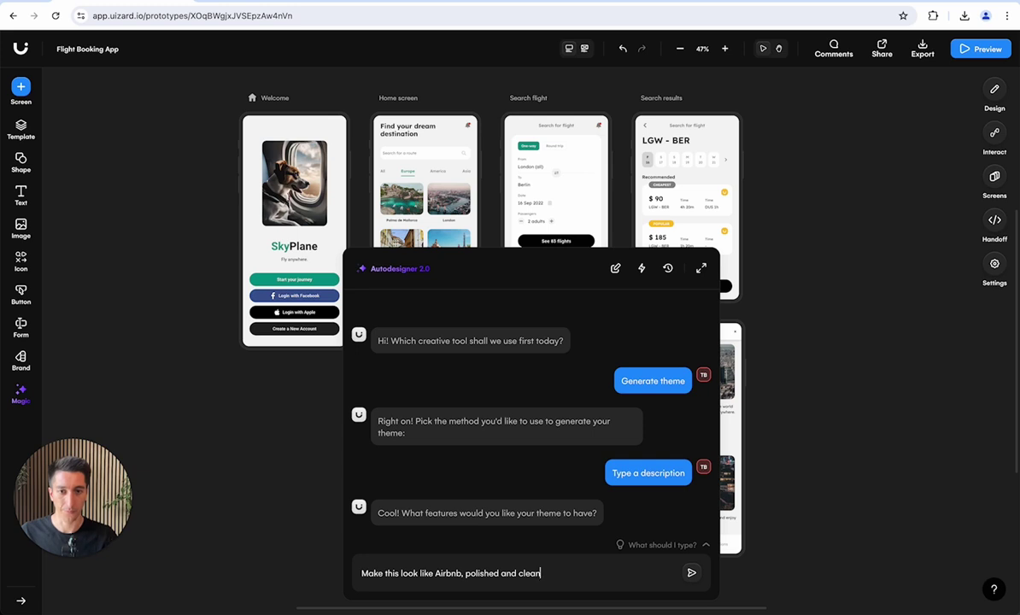
pyautogui.press('Return')
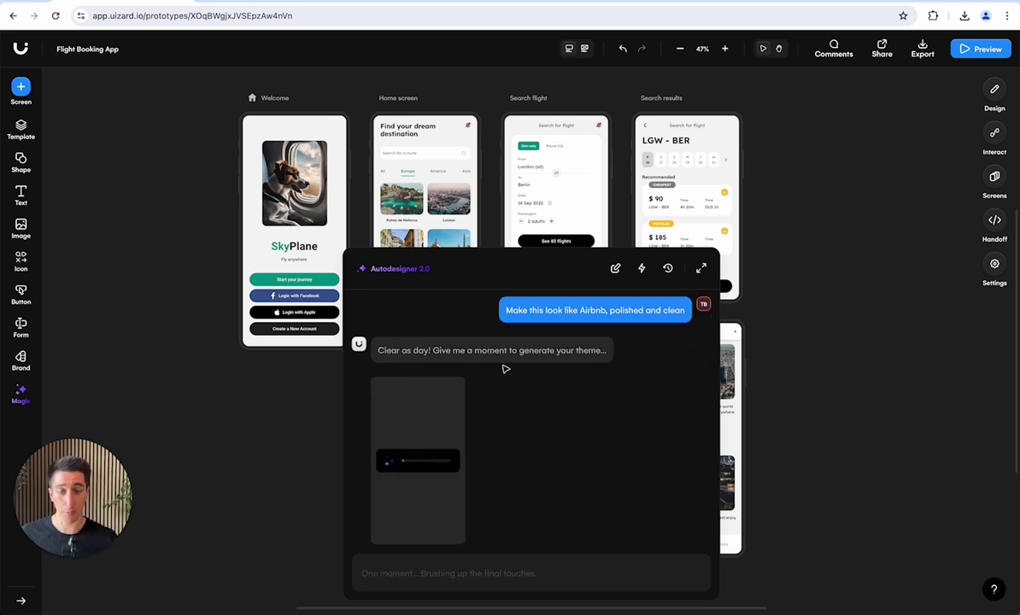
# Preview the Airbnb-style theme on all screens, then leave the preview without applying it.
pyautogui.click(699, 266)
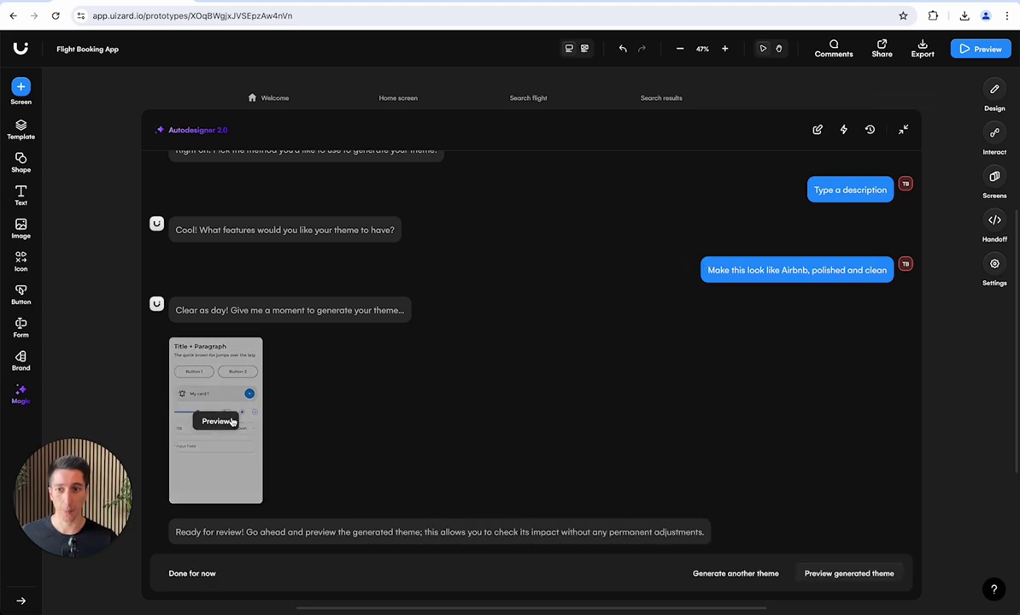
pyautogui.click(218, 421)
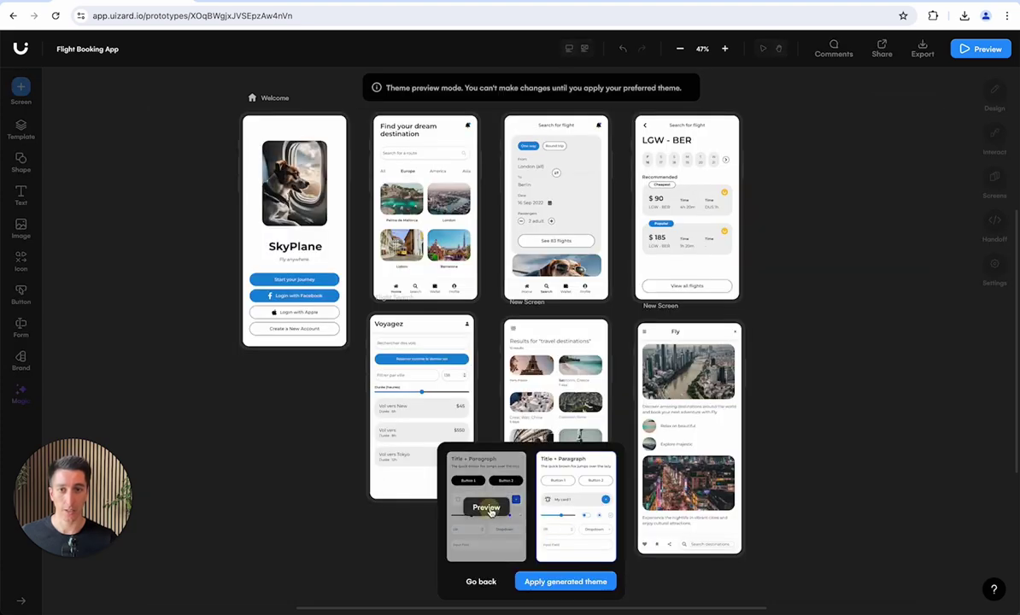
pyautogui.click(480, 581)
pyautogui.scroll(2, 822, 342)
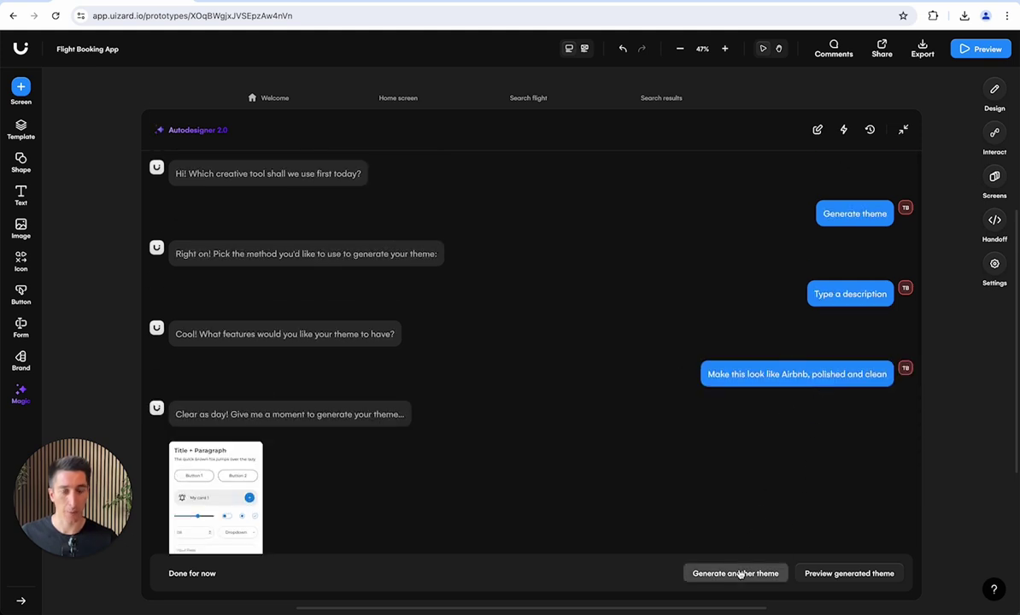
pyautogui.moveTo(862, 211)
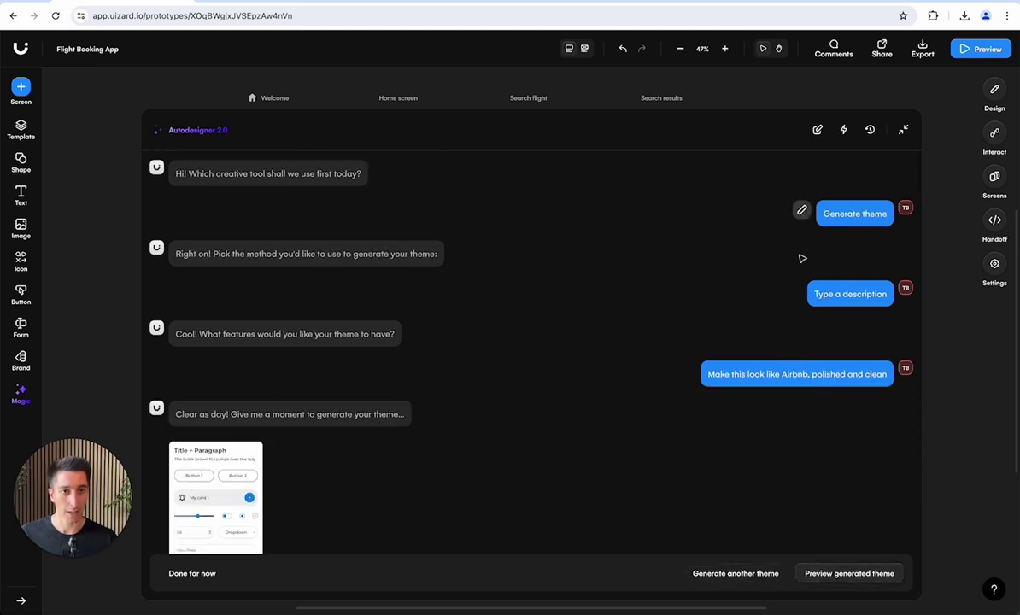
# Generate a second theme from the uploaded 7. Search results.png screenshot.
pyautogui.click(794, 293)
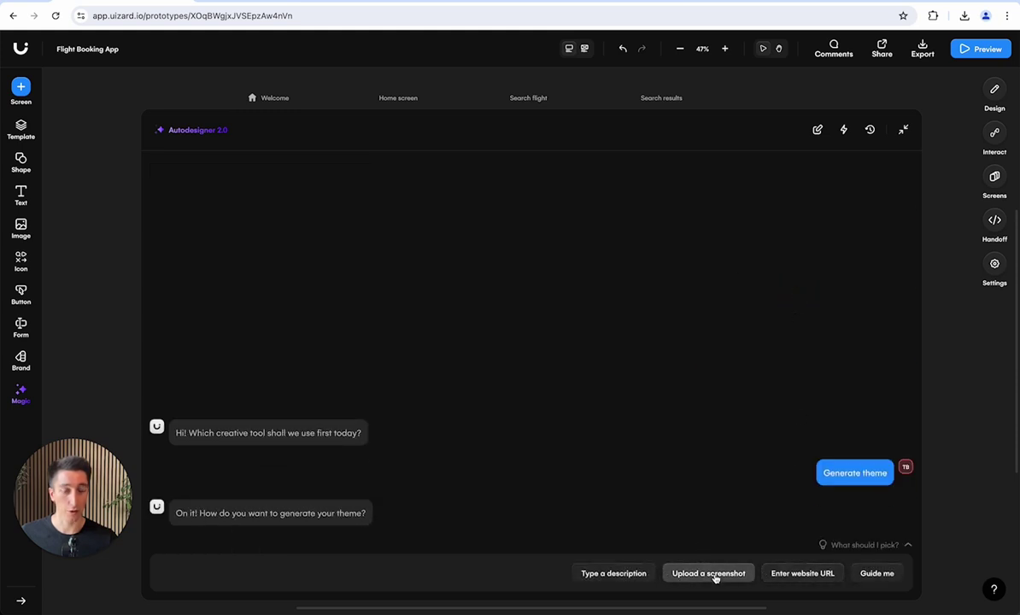
pyautogui.click(718, 575)
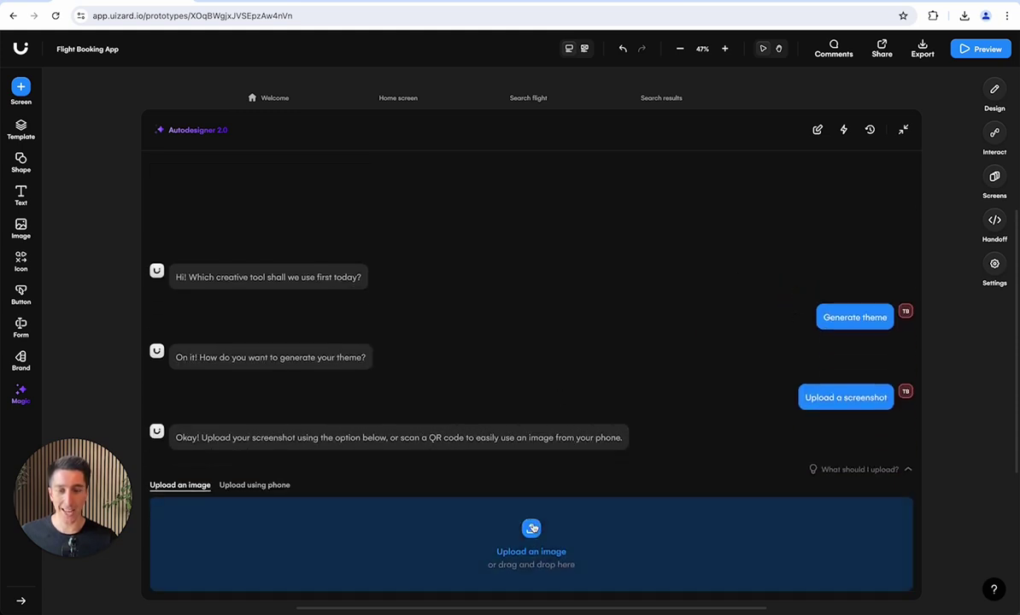
pyautogui.click(532, 528)
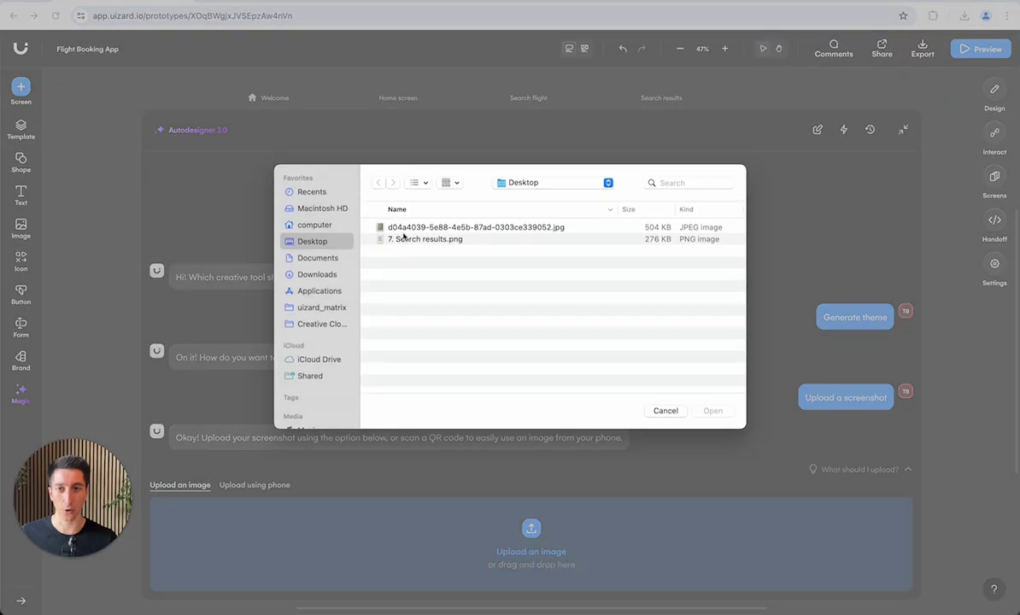
pyautogui.click(398, 240)
pyautogui.press('space')
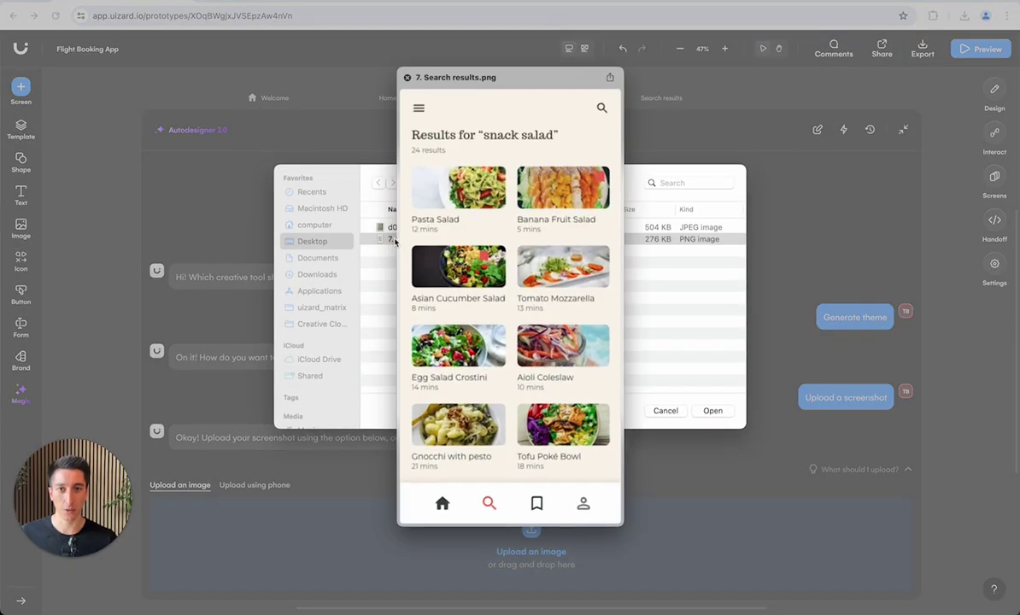
pyautogui.press('space')
pyautogui.doubleClick(397, 239)
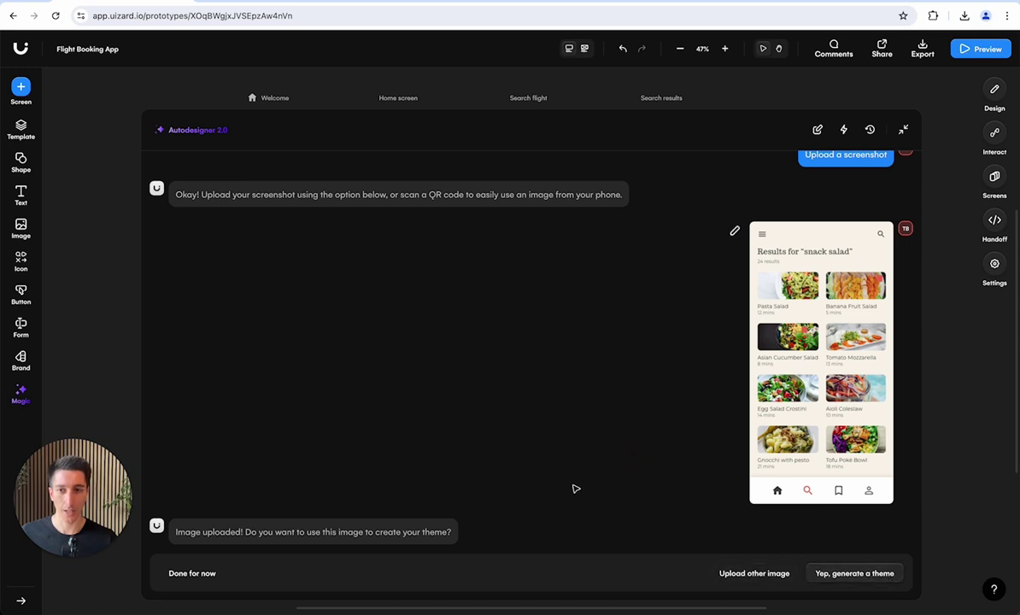
pyautogui.click(848, 572)
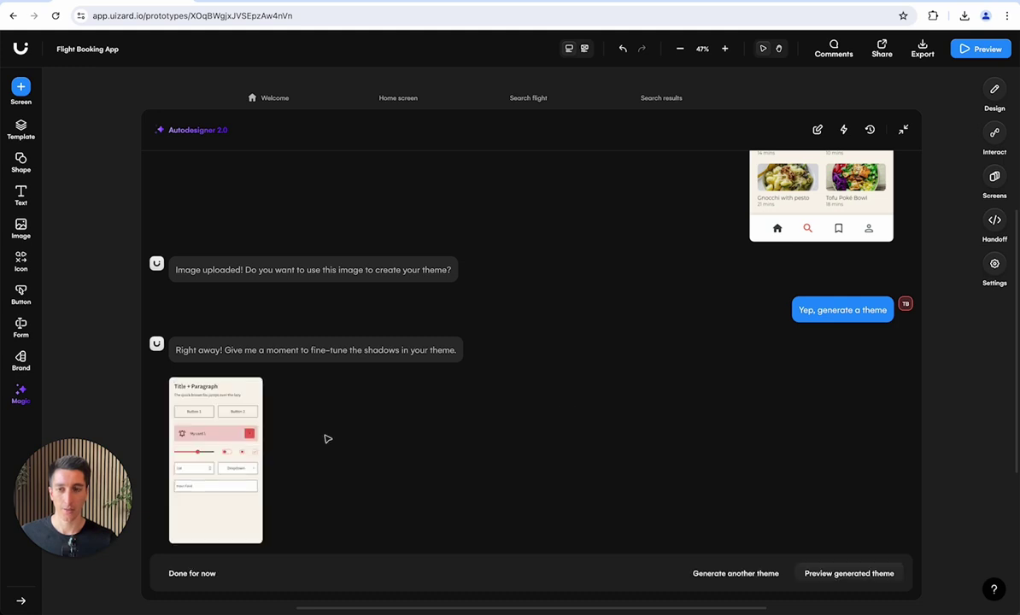
# Preview the beige-and-red screenshot theme, leave without applying it, and collapse the chat.
pyautogui.click(205, 460)
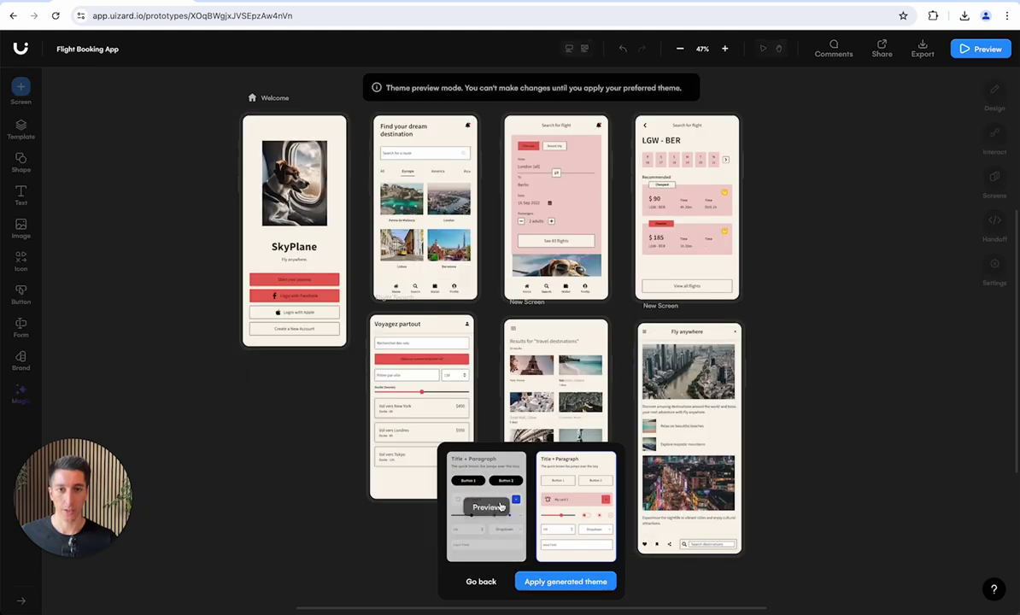
pyautogui.click(572, 506)
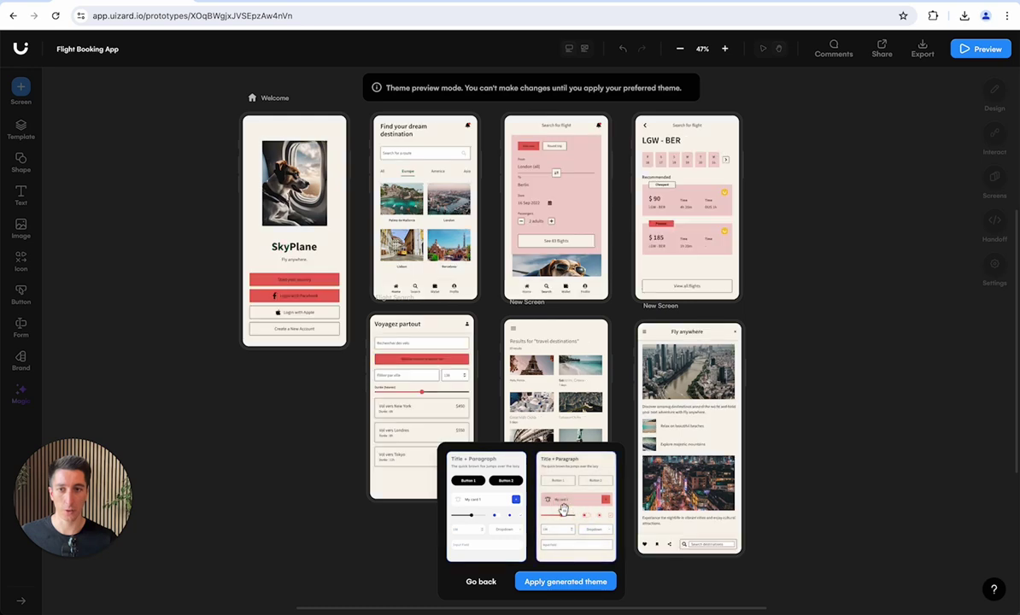
pyautogui.click(485, 507)
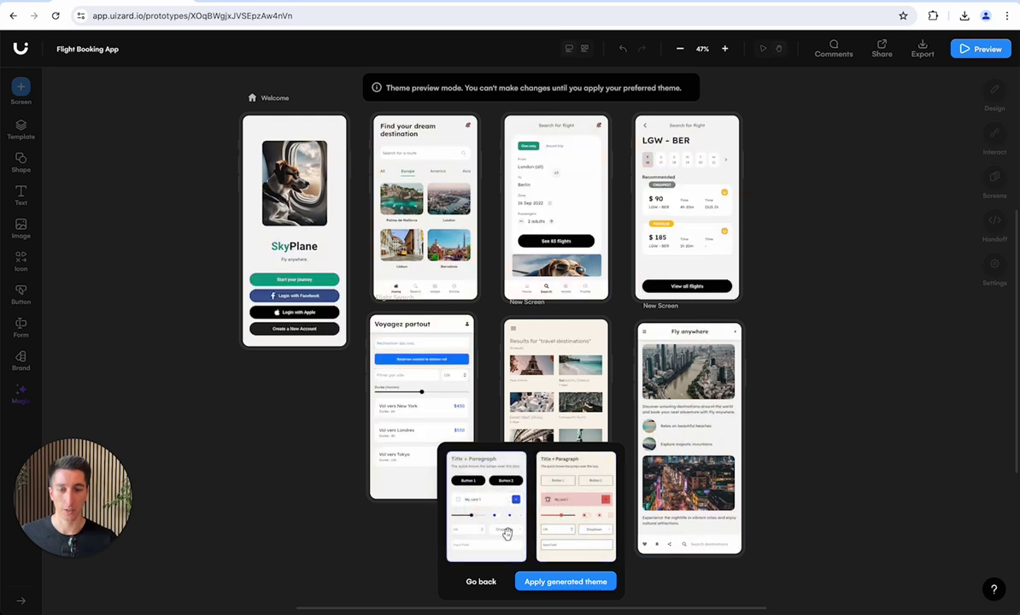
pyautogui.click(480, 581)
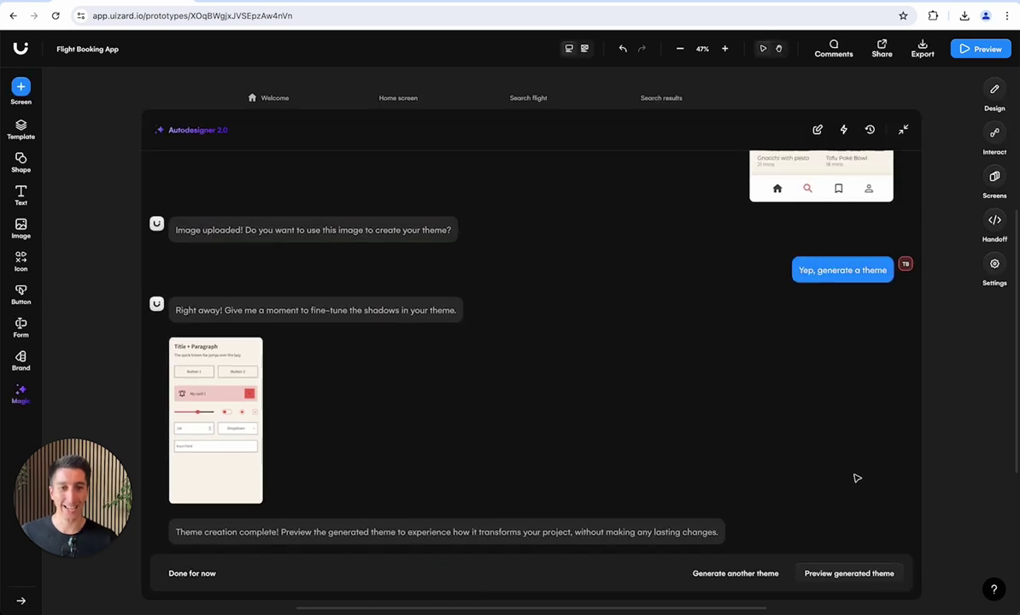
pyautogui.scroll(5, 857, 476)
pyautogui.scroll(-5, 857, 479)
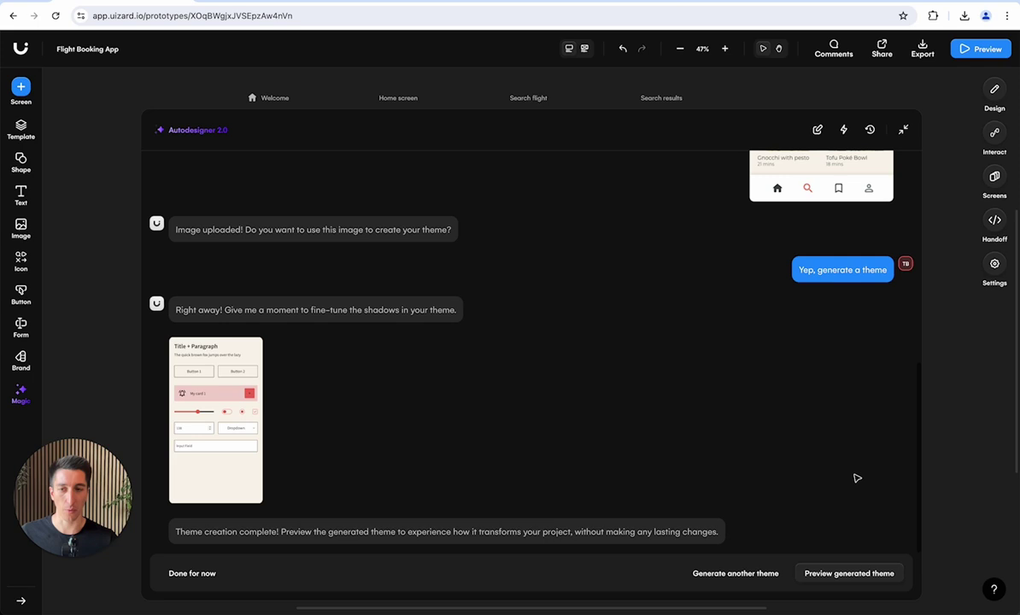
pyautogui.click(903, 130)
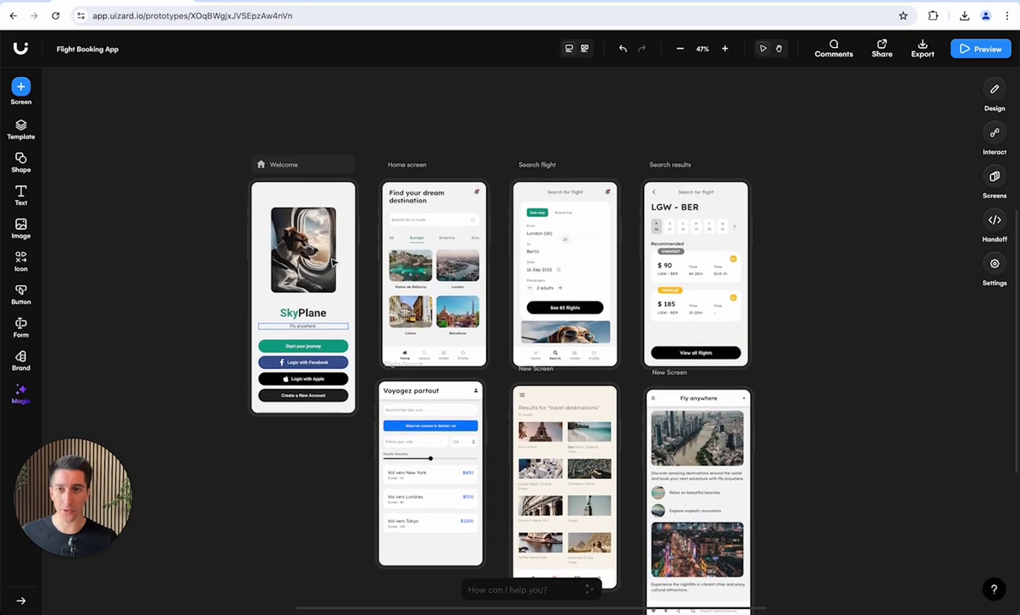
# Toggle Wireframe Mode on and back off, restoring the full-colour mockups.
pyautogui.keyDown('ctrl'); pyautogui.scroll(10, 334, 265); pyautogui.keyUp('ctrl')
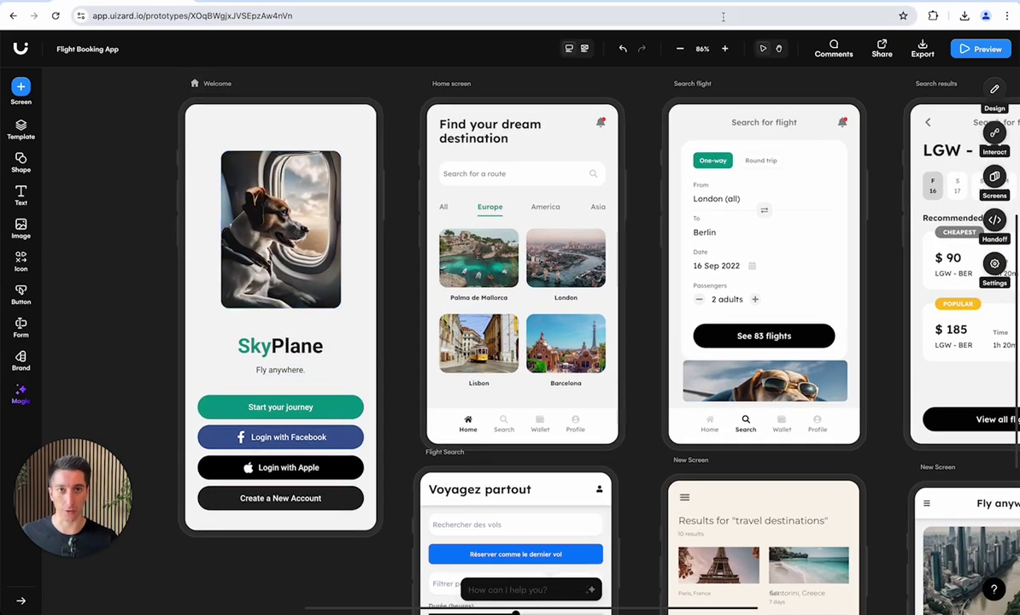
pyautogui.click(585, 49)
pyautogui.scroll(-3, 610, 215)
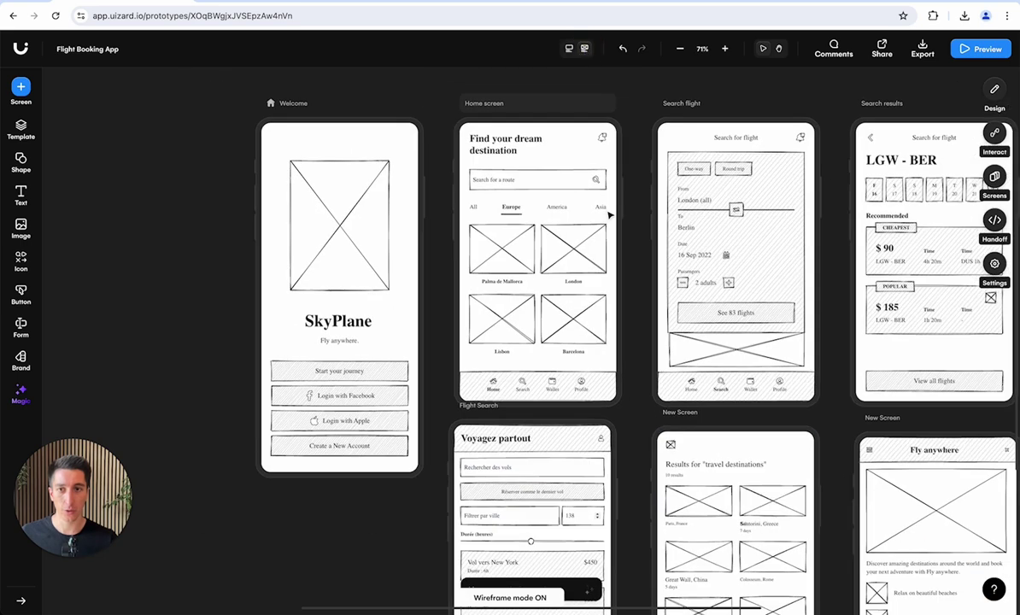
pyautogui.hscroll(2, 609, 215)
pyautogui.click(570, 50)
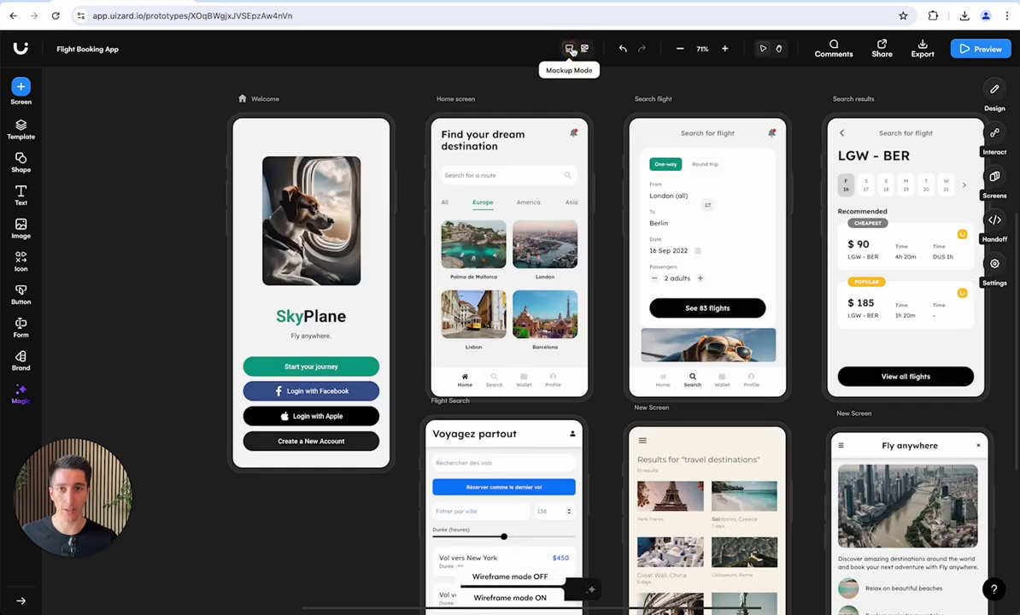
# Link the Welcome screen's Start your journey button to the Home screen after checking Handoff.
pyautogui.click(350, 366)
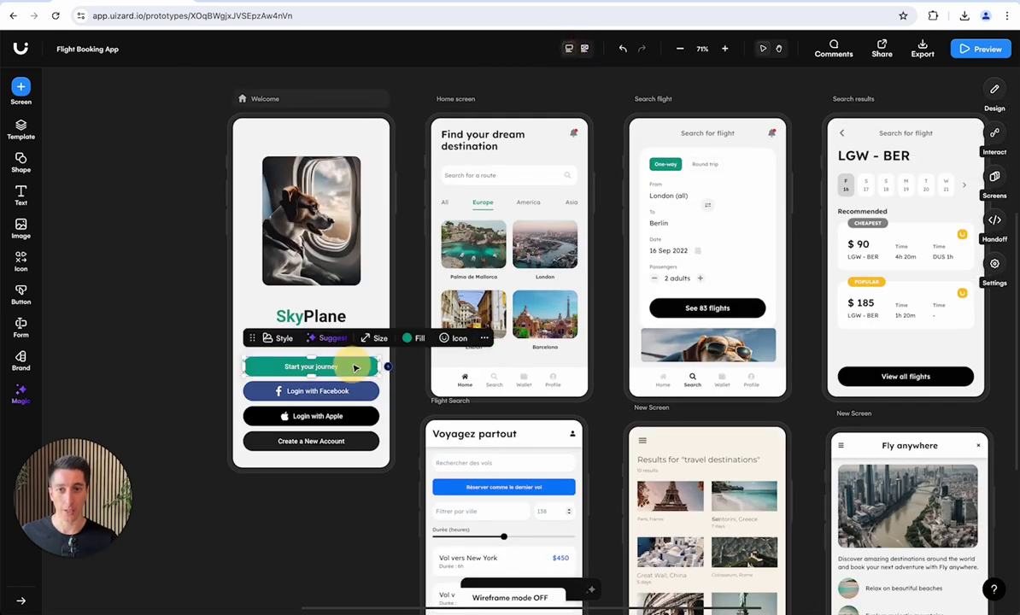
pyautogui.scroll(3, 357, 367)
pyautogui.click(923, 49)
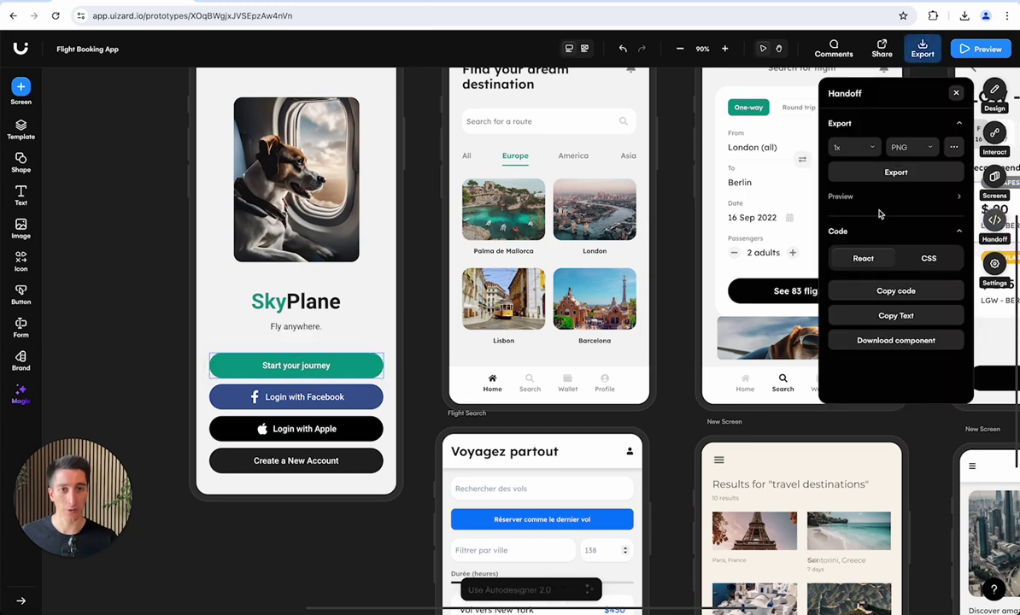
pyautogui.click(956, 92)
pyautogui.scroll(-1, 402, 391)
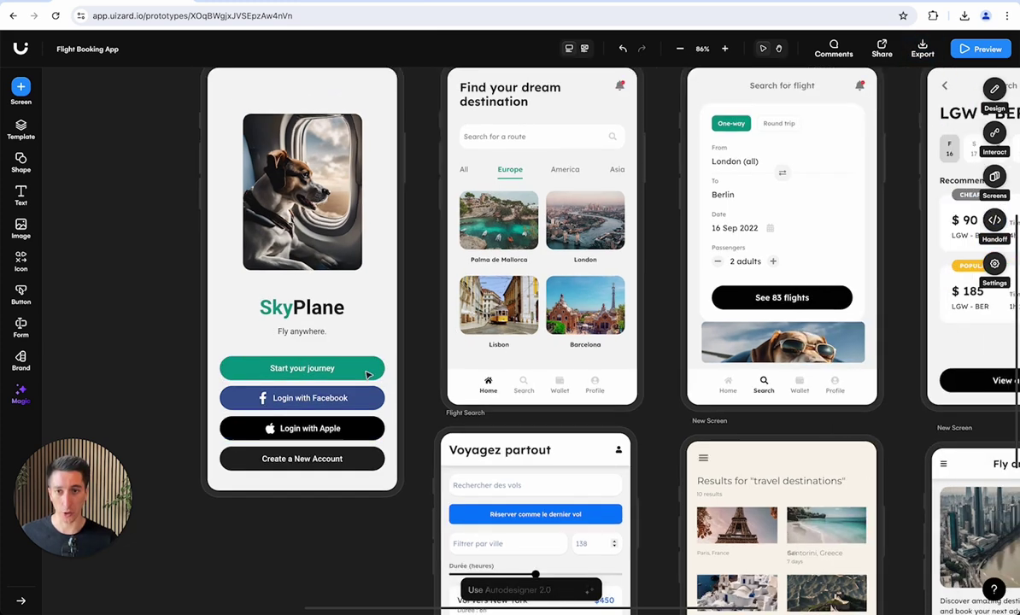
pyautogui.moveTo(392, 368); pyautogui.dragTo(588, 202)
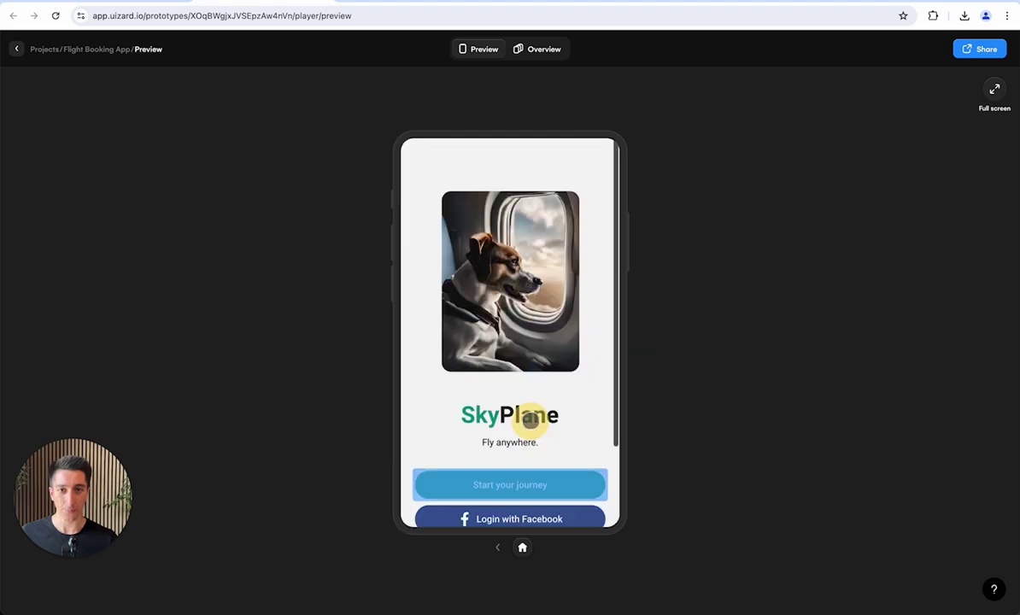
# Preview the prototype to confirm Start your journey opens Home, then close the Interact panel.
pyautogui.scroll(-2, 540, 380)
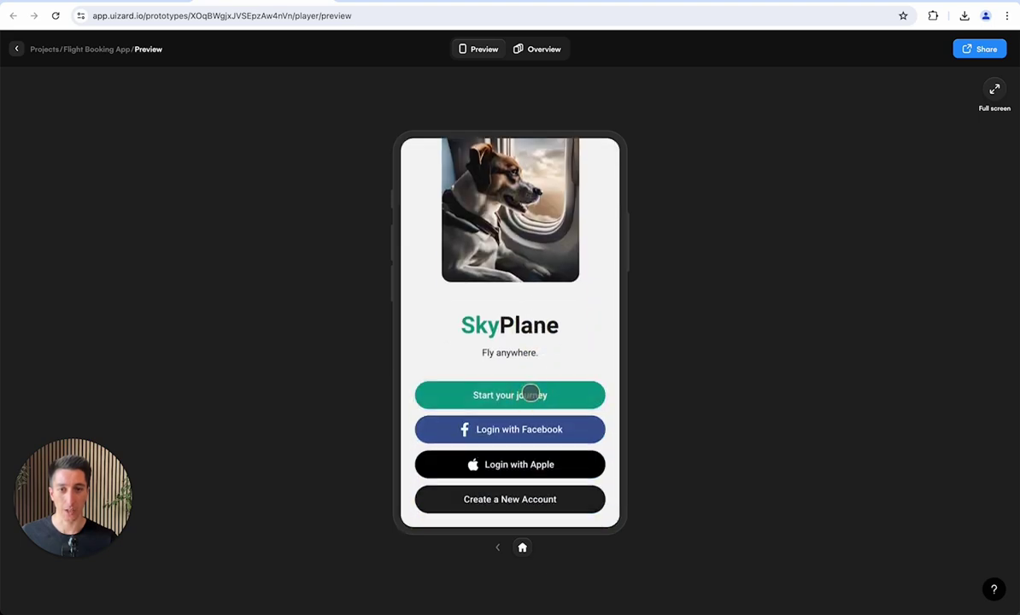
pyautogui.click(530, 393)
pyautogui.click(488, 225)
pyautogui.write('dfsg')
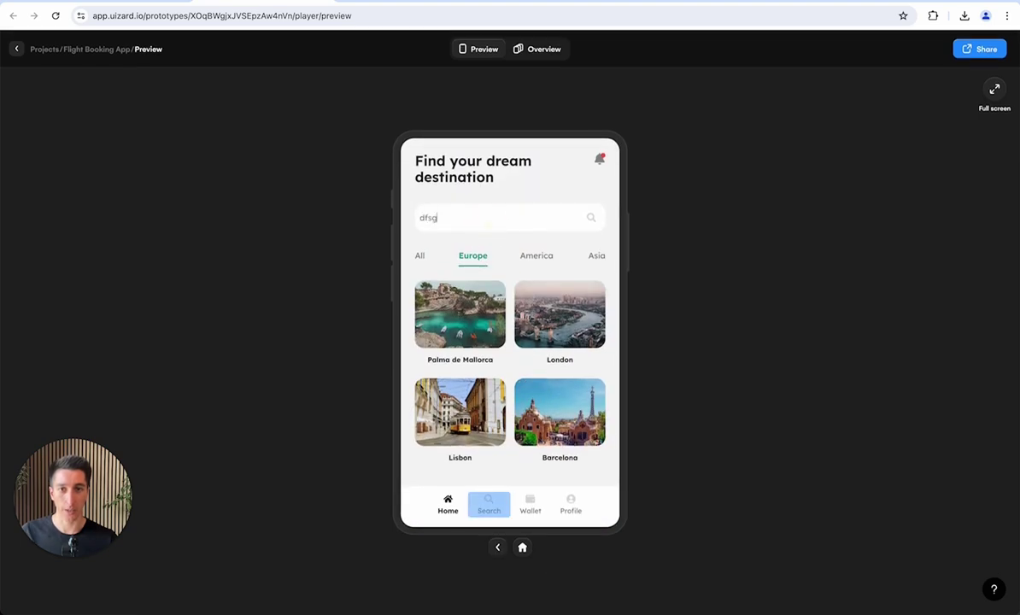
pyautogui.write('fdghd')
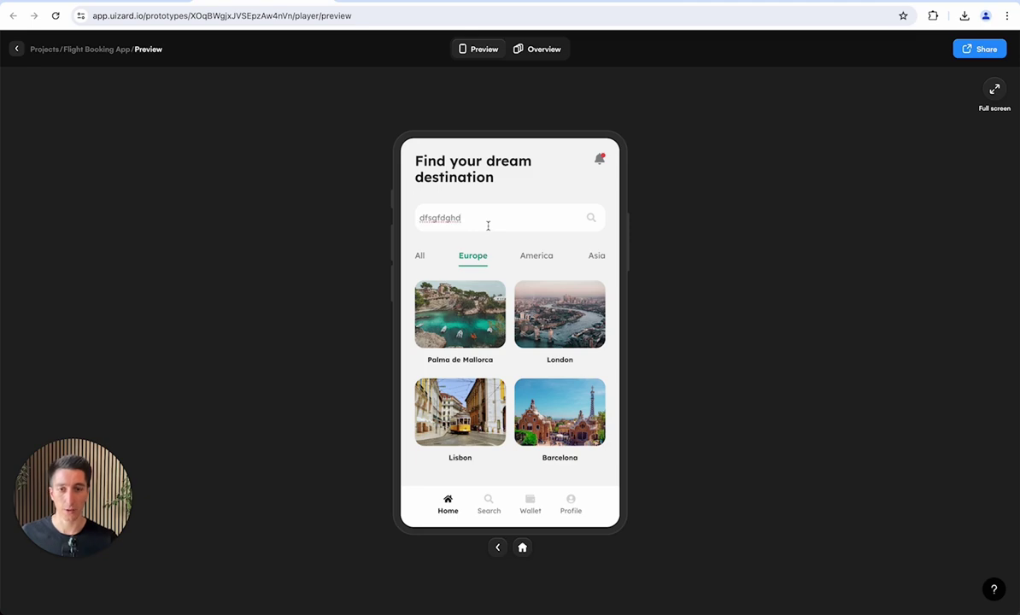
pyautogui.press('Escape')
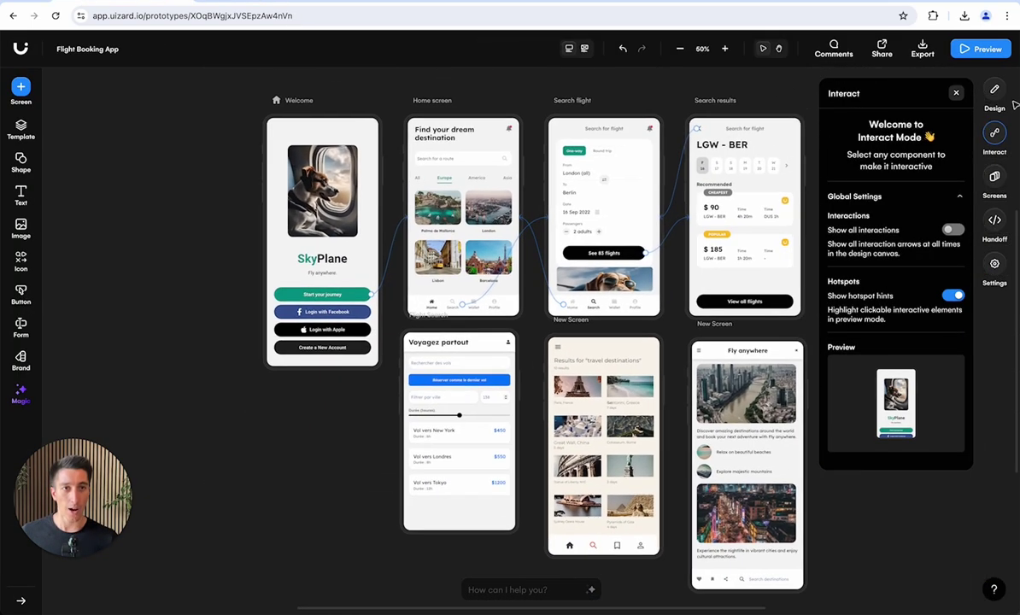
pyautogui.click(956, 94)
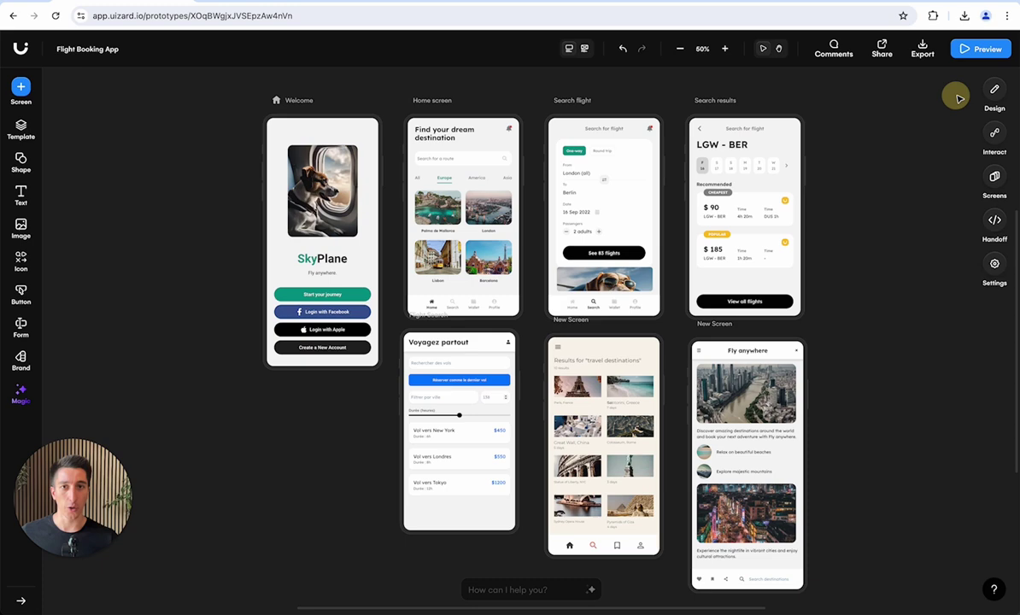
# From the Screen menu's Magic AI tools, choose the Generate new project card.
pyautogui.click(22, 87)
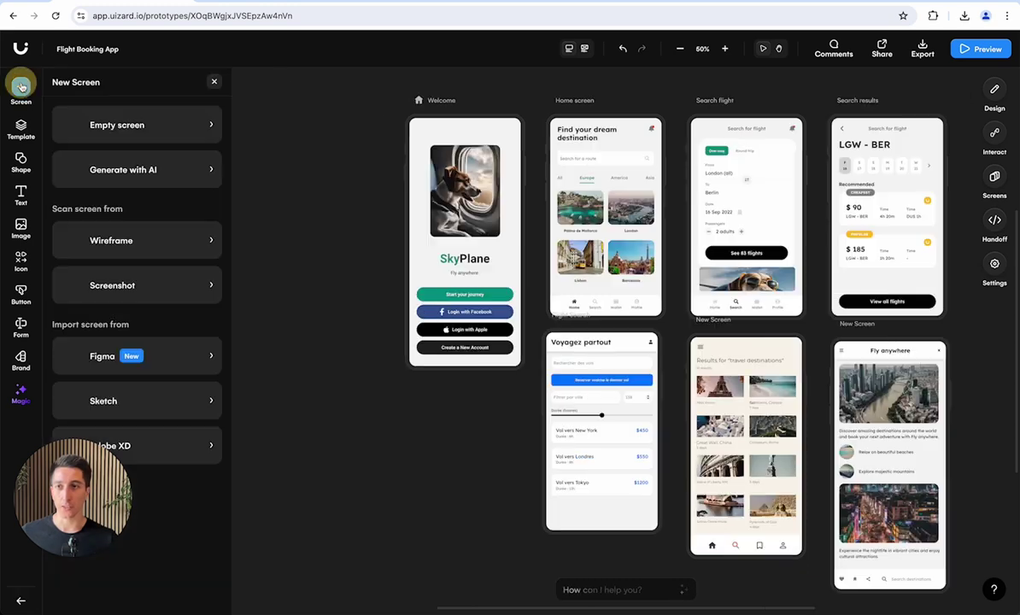
pyautogui.click(17, 396)
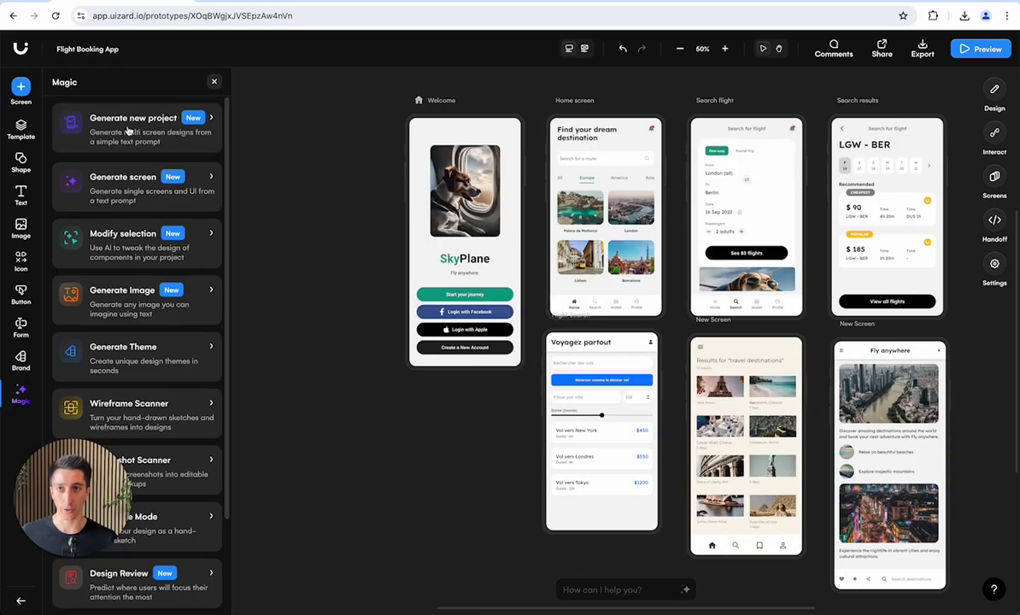
pyautogui.hscroll(2, 690, 402)
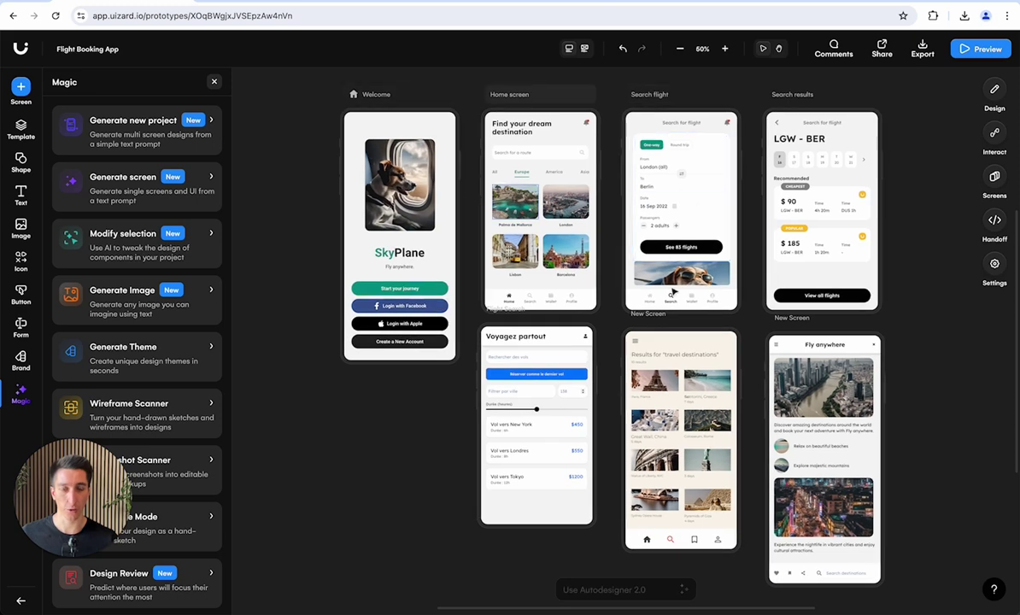
pyautogui.hscroll(1, 692, 404)
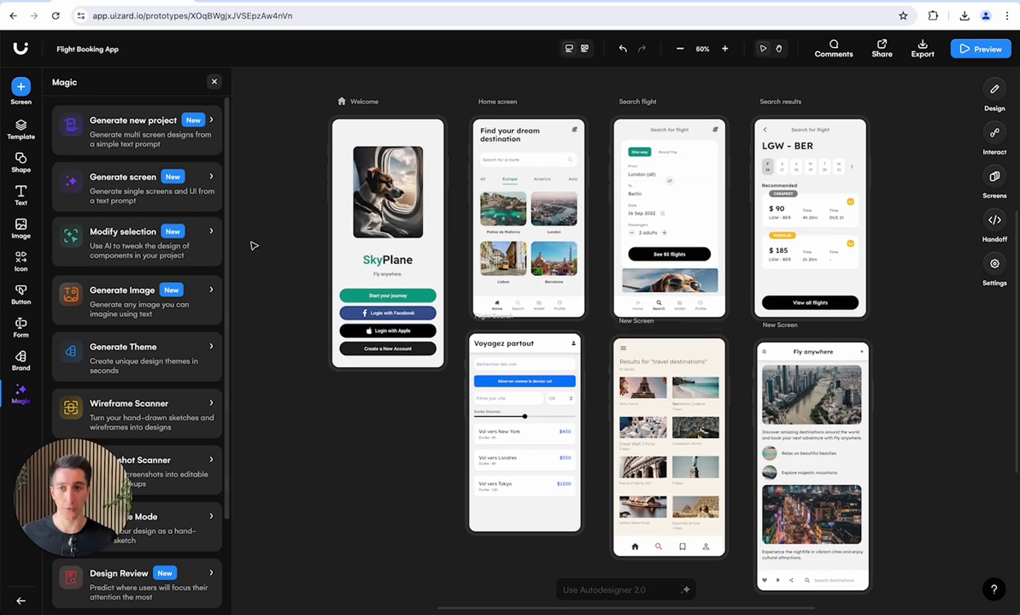
pyautogui.click(124, 120)
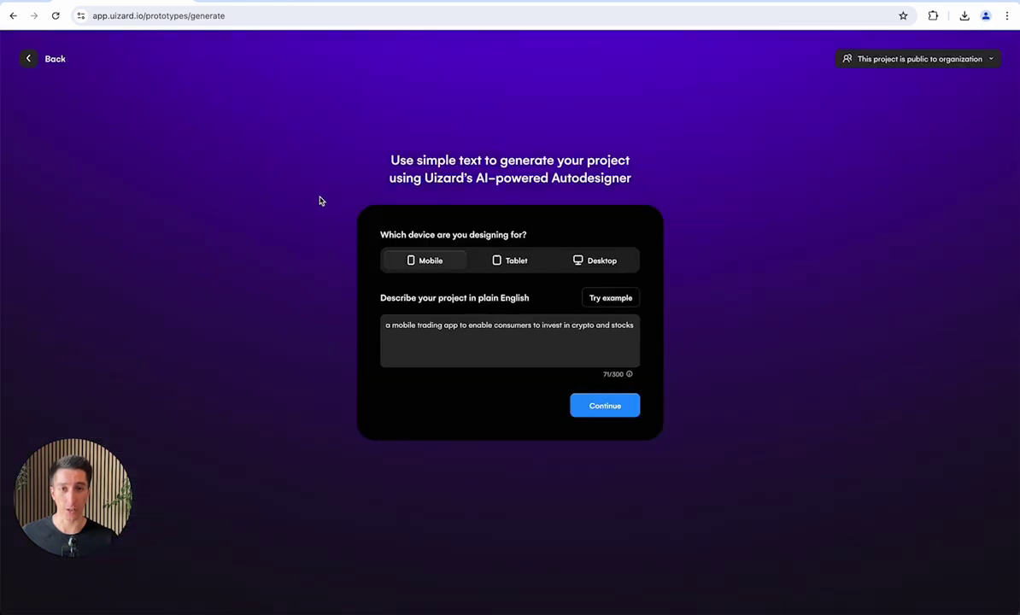
# Clear the sample project description and set the device type to Mobile.
pyautogui.click(578, 326)
pyautogui.hotkey('ctrl', 'a')
pyautogui.press('BackSpace')
pyautogui.click(774, 360)
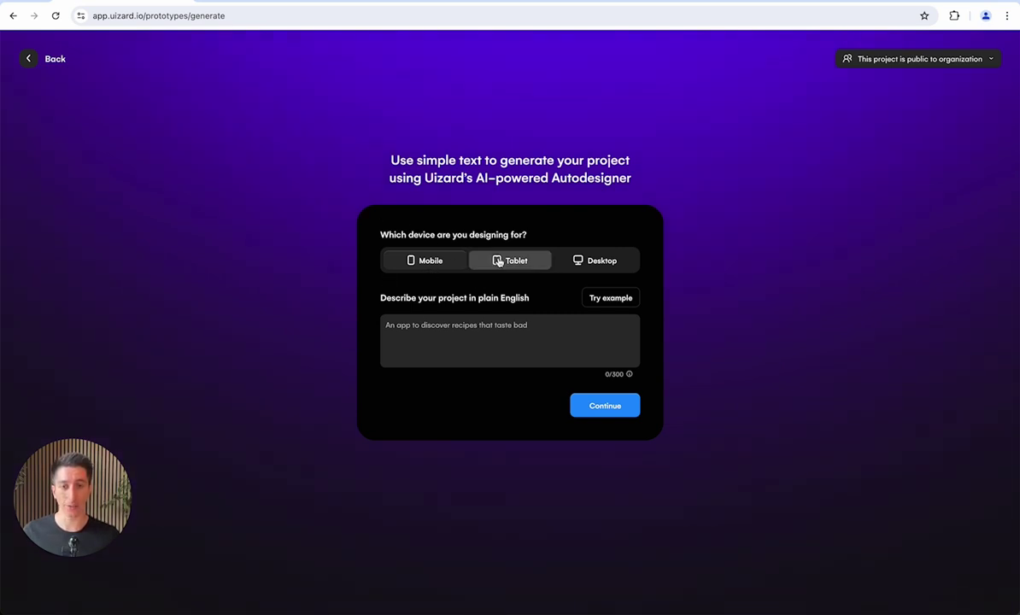
pyautogui.click(499, 261)
pyautogui.click(603, 259)
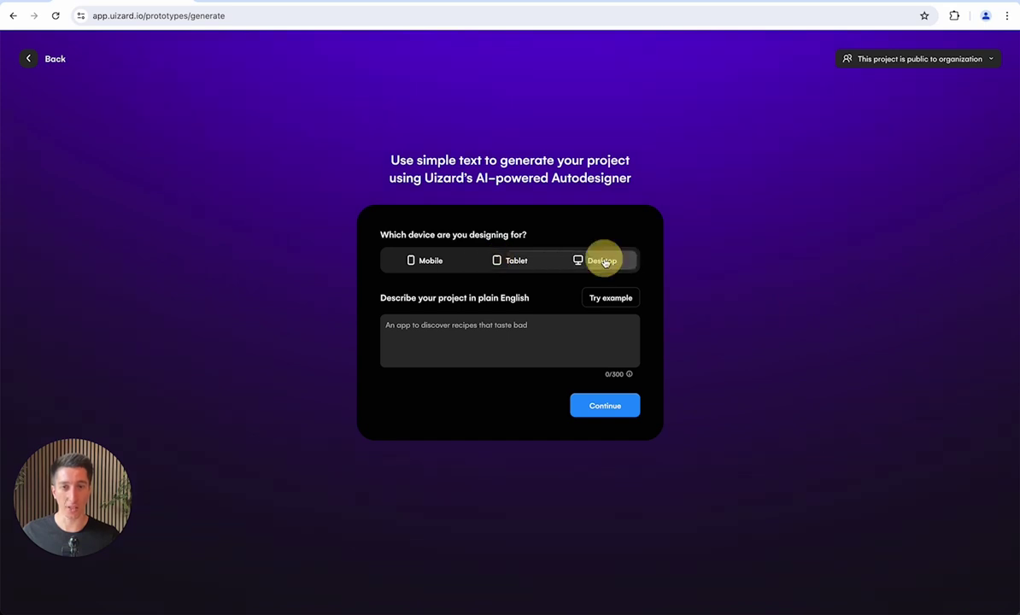
pyautogui.click(427, 261)
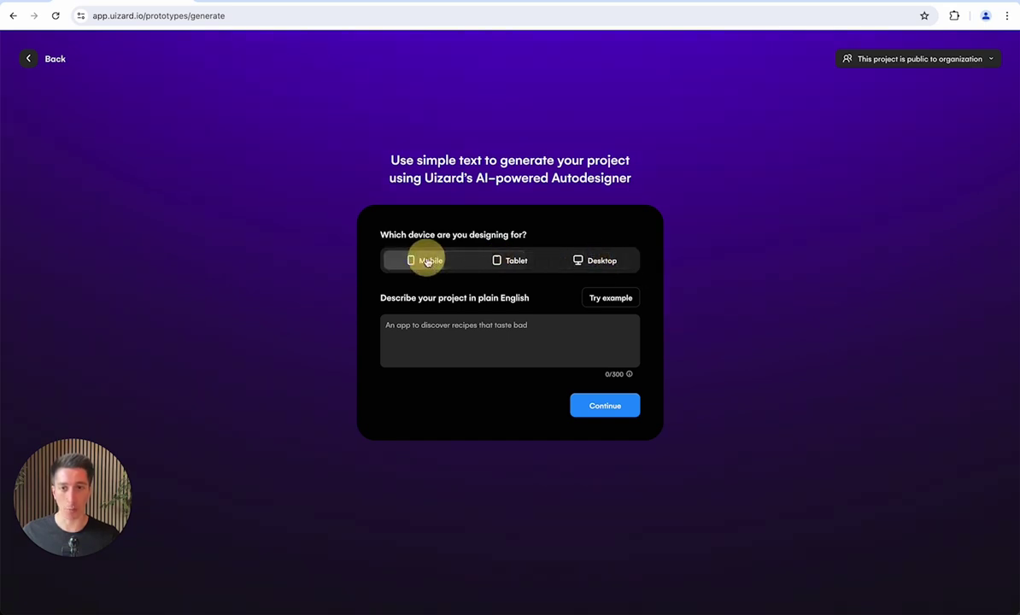
# Describe the project as a mobile app for managing a self-driving fleet and continue.
pyautogui.click(413, 341)
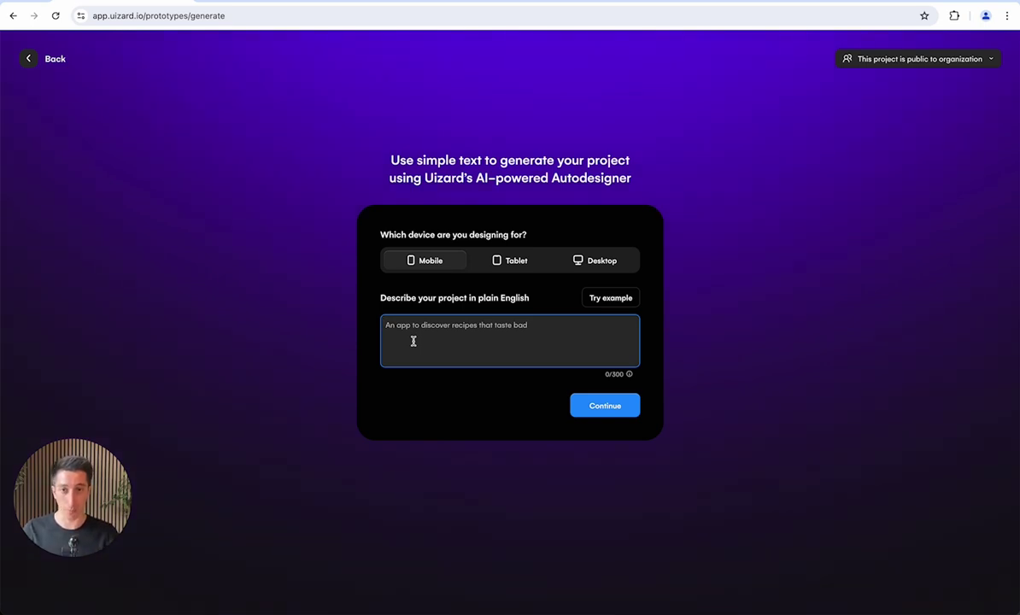
pyautogui.write('a ')
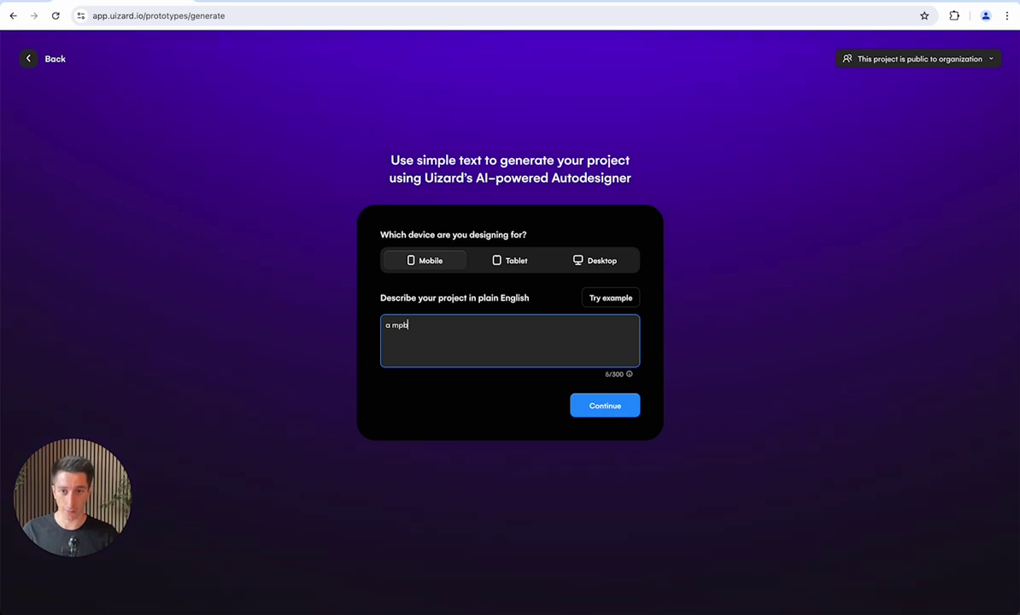
pyautogui.write('mobile app to manage a fleet of self-driving cars')
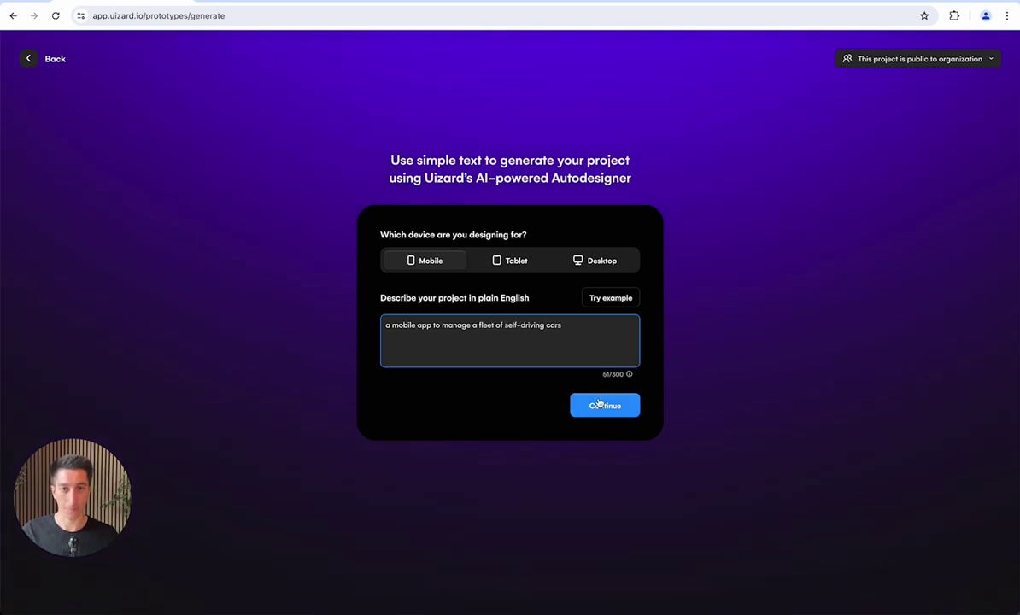
pyautogui.click(601, 405)
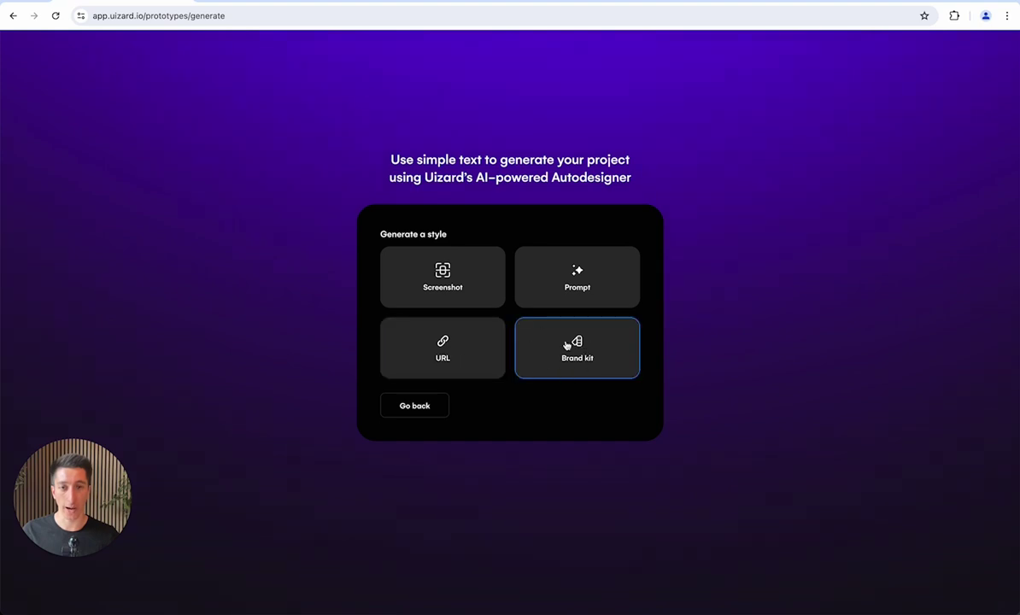
# Describe the style as 'silicon valley techy style, dark theme' and generate the project.
pyautogui.click(601, 282)
pyautogui.click(485, 284)
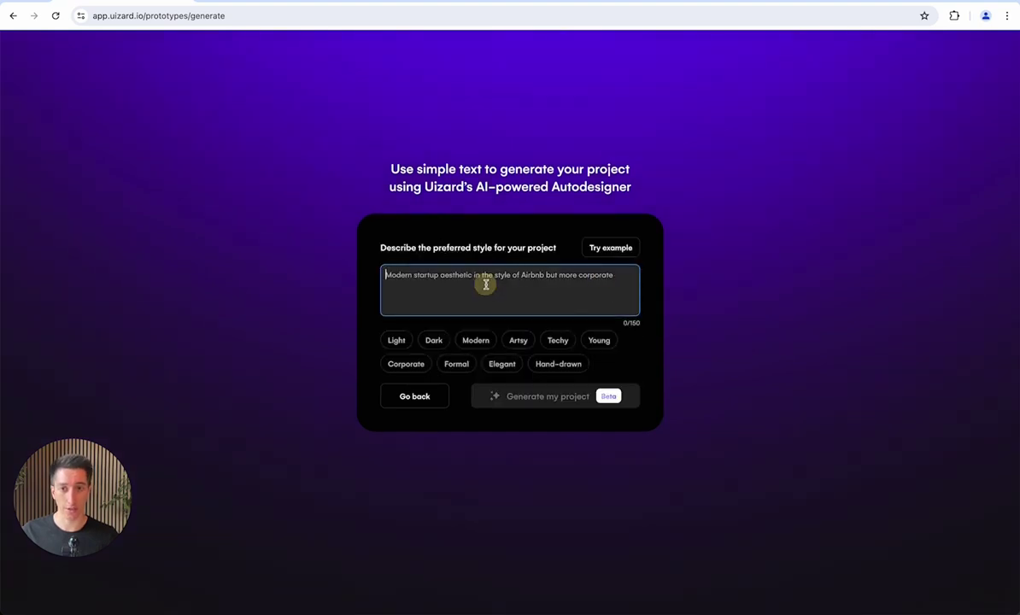
pyautogui.write('mo')
pyautogui.press('BackSpace')
pyautogui.press('BackSpace')
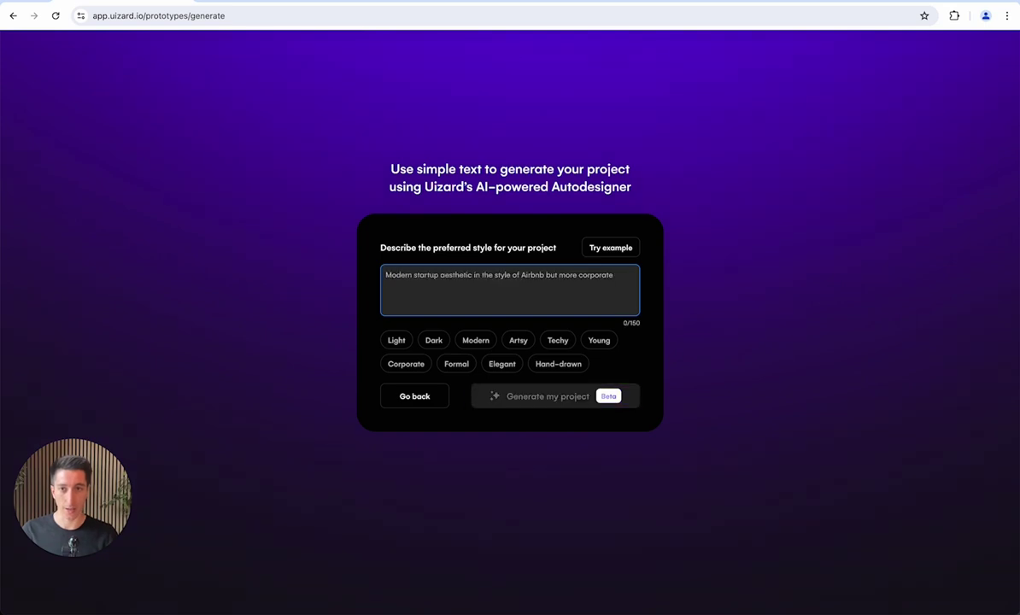
pyautogui.write('silicon valley techy styl')
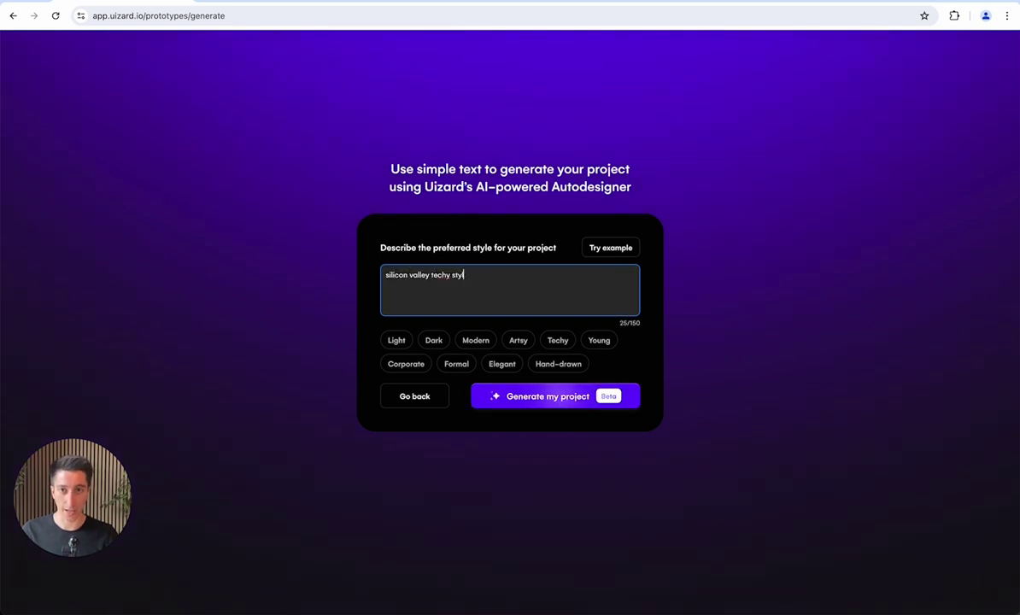
pyautogui.write('e, dark the')
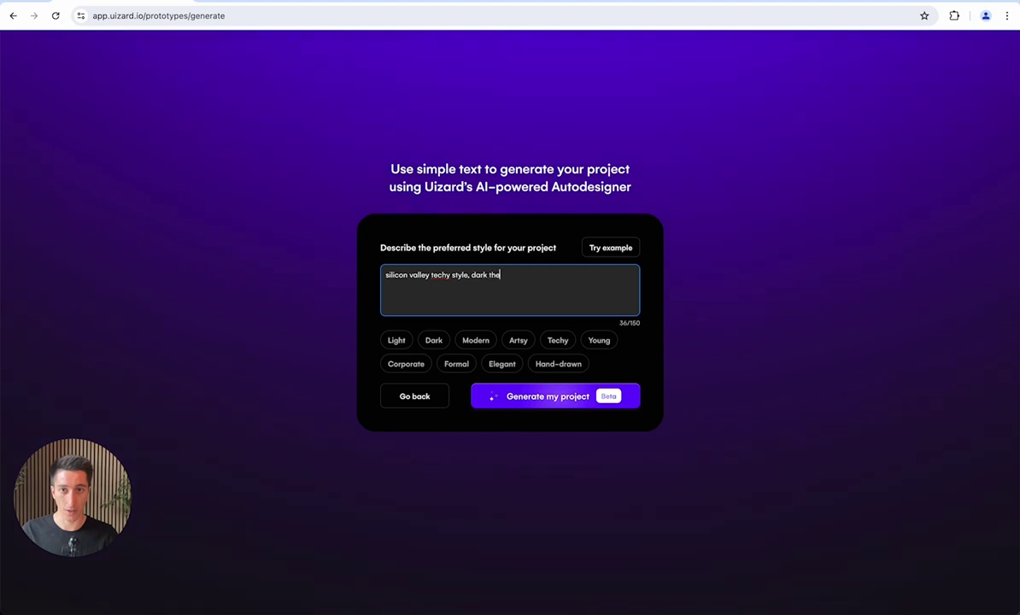
pyautogui.write('me')
pyautogui.click(535, 397)
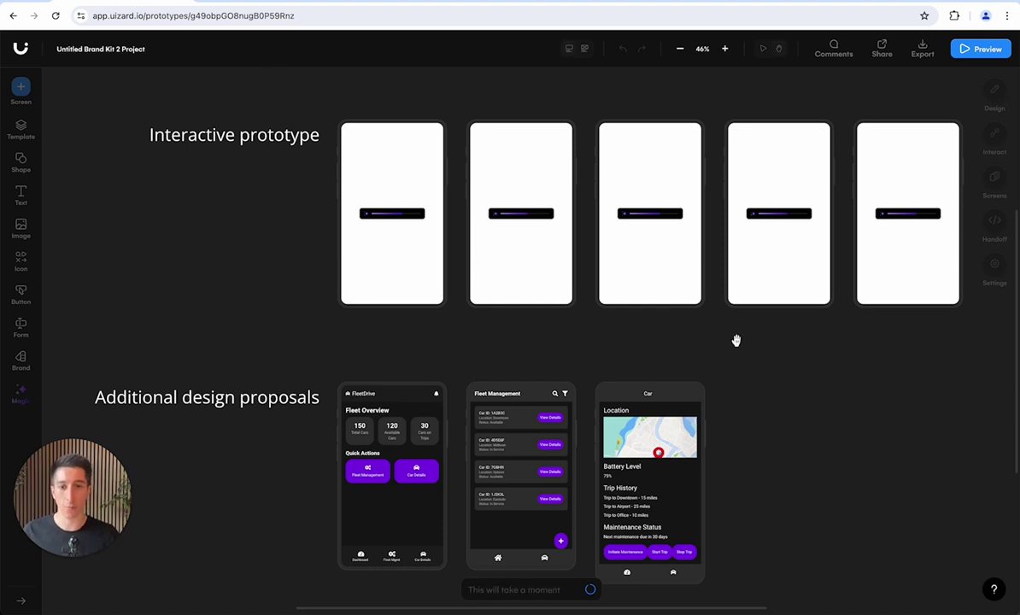
# Zoom and pan across the Welcome, Home, Search, Map and Dashboard screens to review them.
pyautogui.scroll(1, 736, 341)
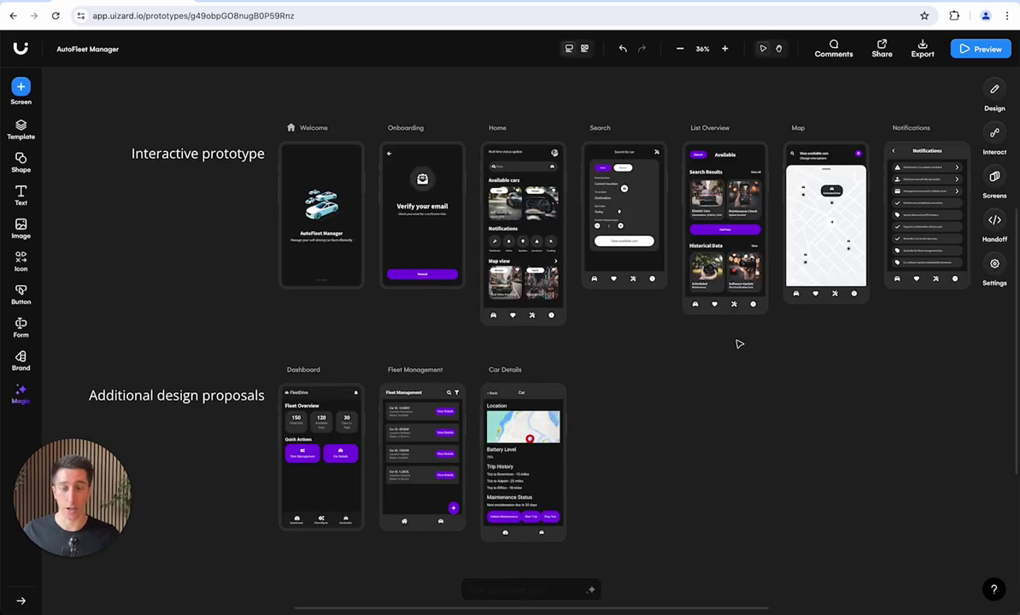
pyautogui.scroll(5, 193, 192)
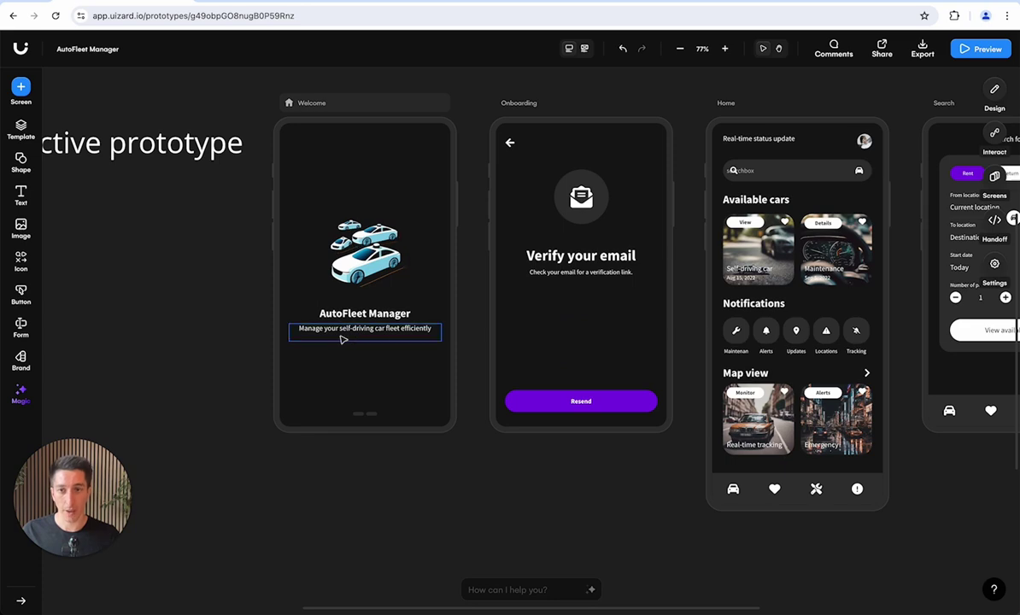
pyautogui.hscroll(5, 349, 376)
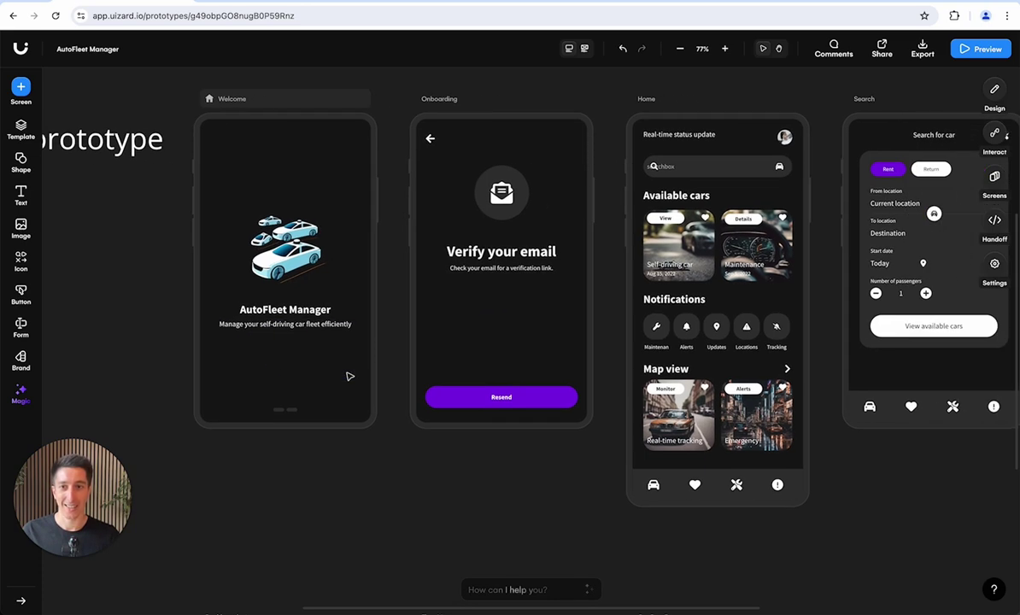
pyautogui.hscroll(20, 349, 376)
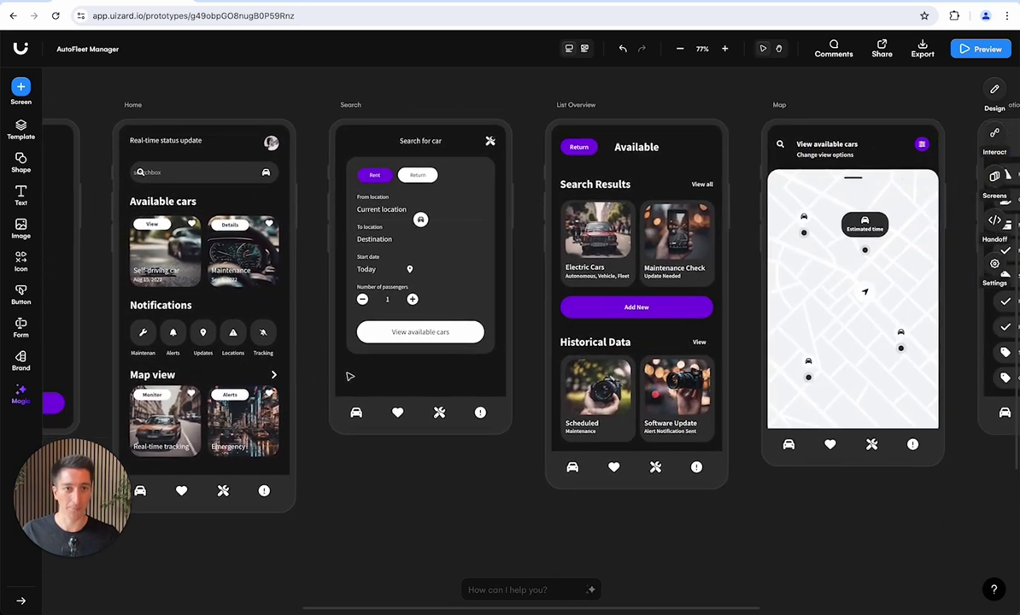
pyautogui.hscroll(-19, 350, 376)
pyautogui.scroll(-13, 350, 376)
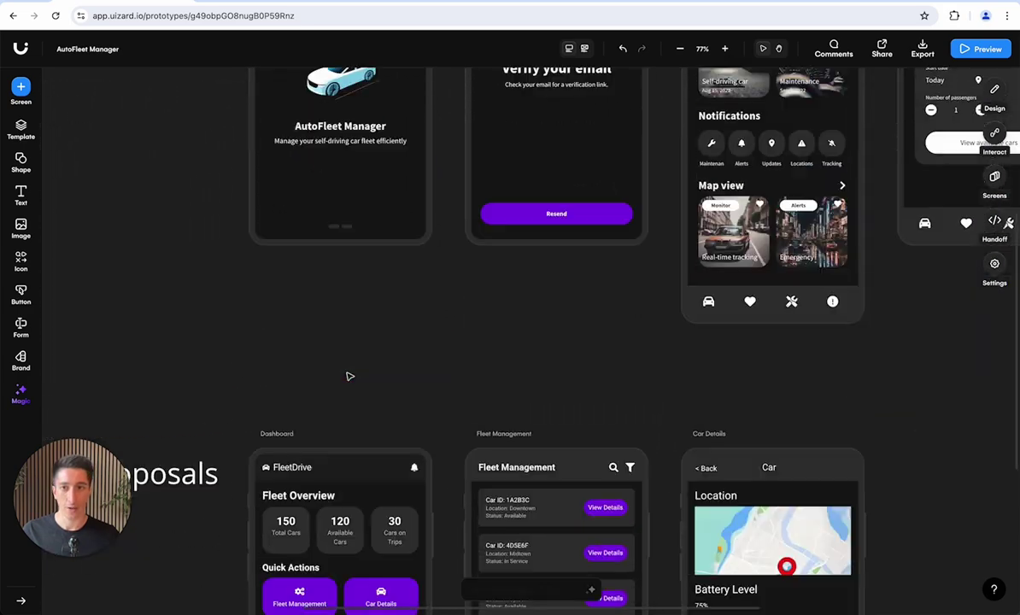
pyautogui.scroll(15, 349, 376)
pyautogui.hscroll(-3, 349, 376)
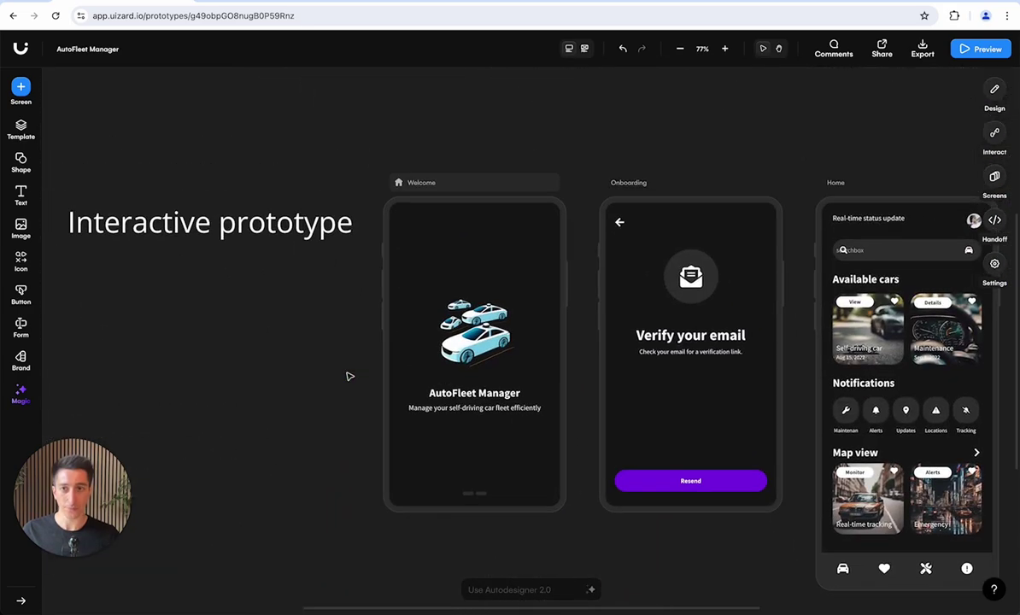
# Show the Interact links between the AutoFleet Manager screens.
pyautogui.click(994, 132)
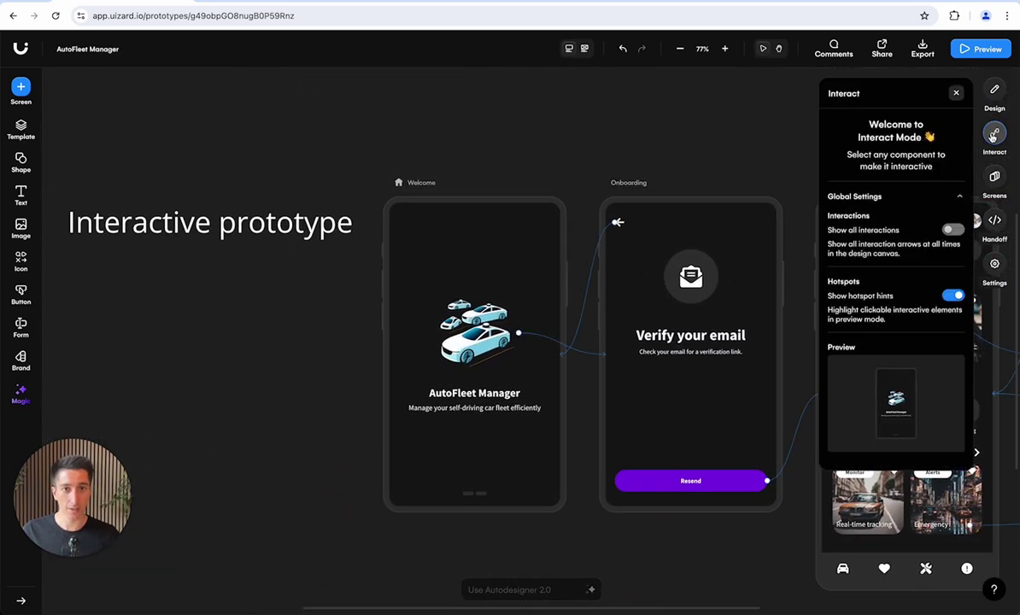
pyautogui.scroll(-2, 556, 252)
pyautogui.hscroll(3, 556, 252)
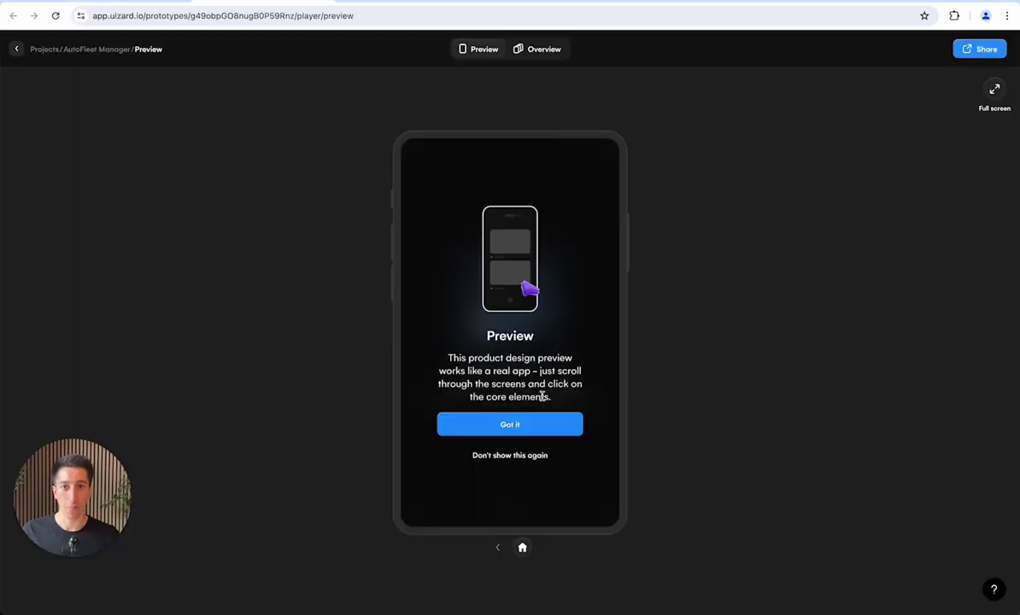
# Preview the prototype from the splash through Verify your email to Home, then exit.
pyautogui.click(523, 422)
pyautogui.click(516, 363)
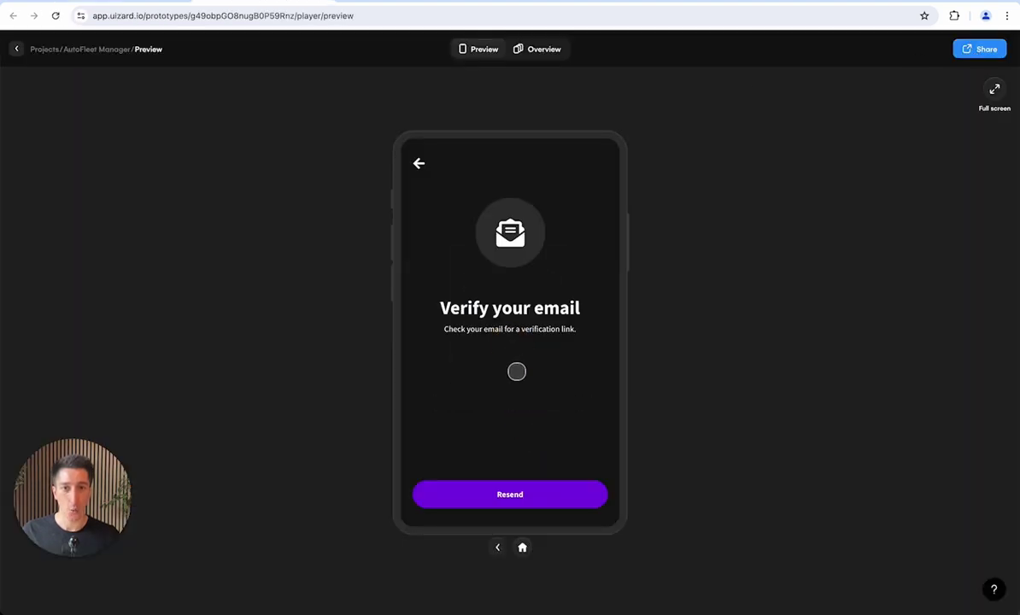
pyautogui.click(515, 488)
pyautogui.click(492, 199)
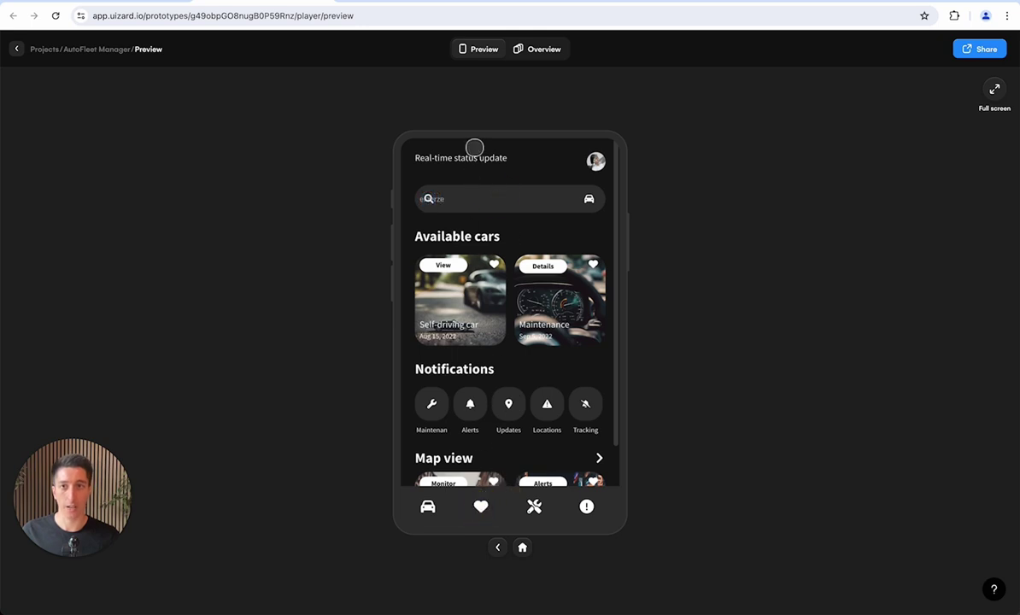
pyautogui.hotkey('alt', 'Left')
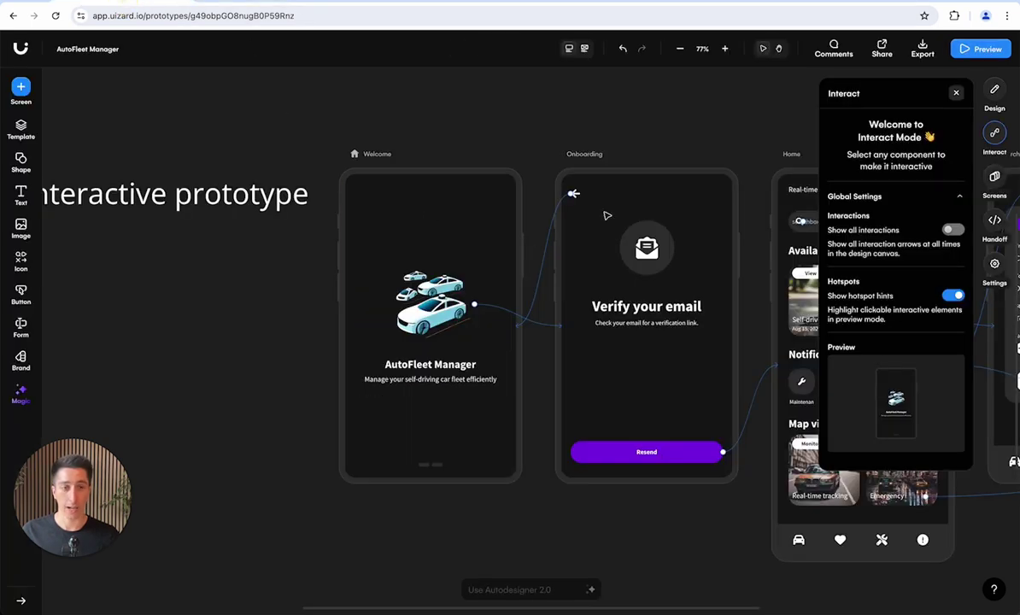
# Close the Interact panel and undo the accidental move of the Resend button.
pyautogui.click(956, 94)
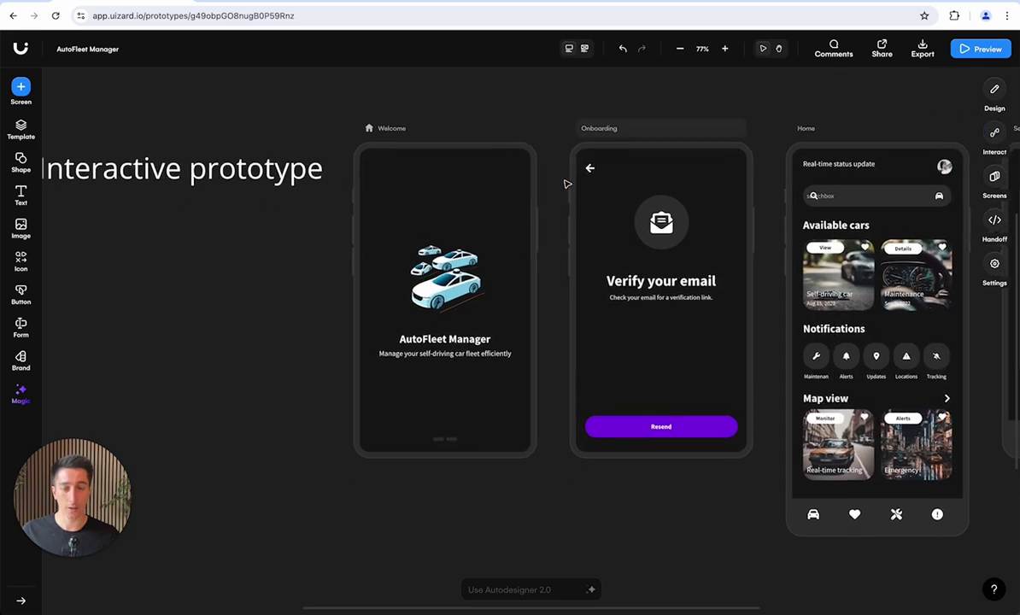
pyautogui.hscroll(3, 740, 334)
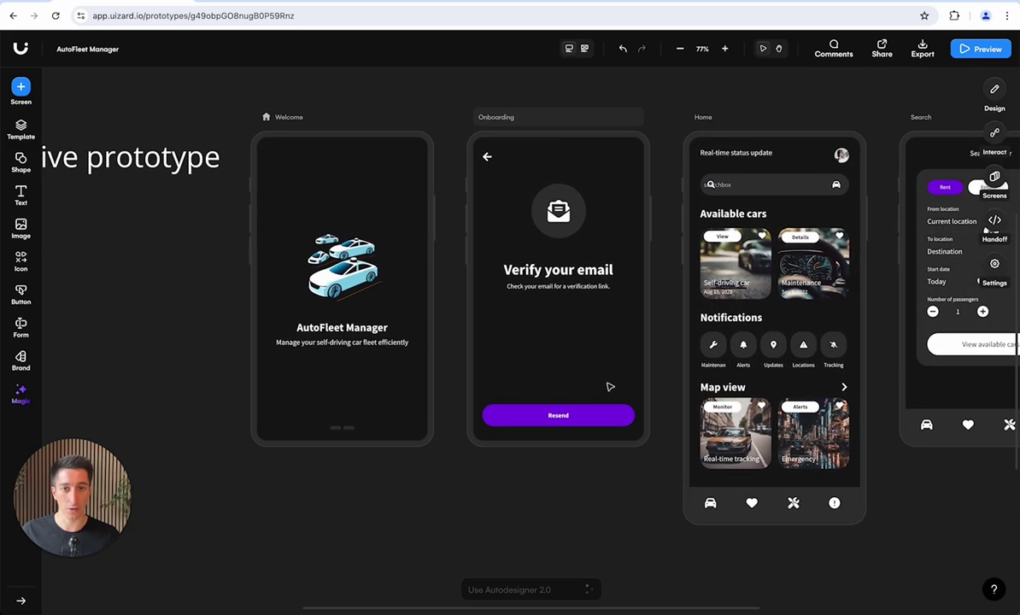
pyautogui.moveTo(577, 415); pyautogui.dragTo(581, 335)
pyautogui.hotkey('ctrl', 'z')
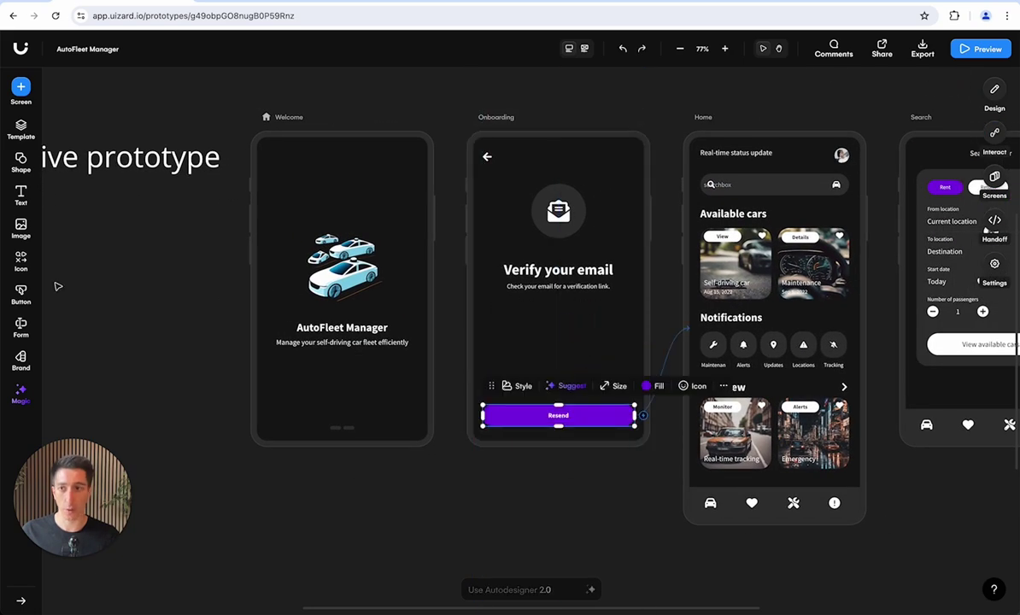
# Place a purple Placeholder button template at the top of the Welcome screen.
pyautogui.click(19, 293)
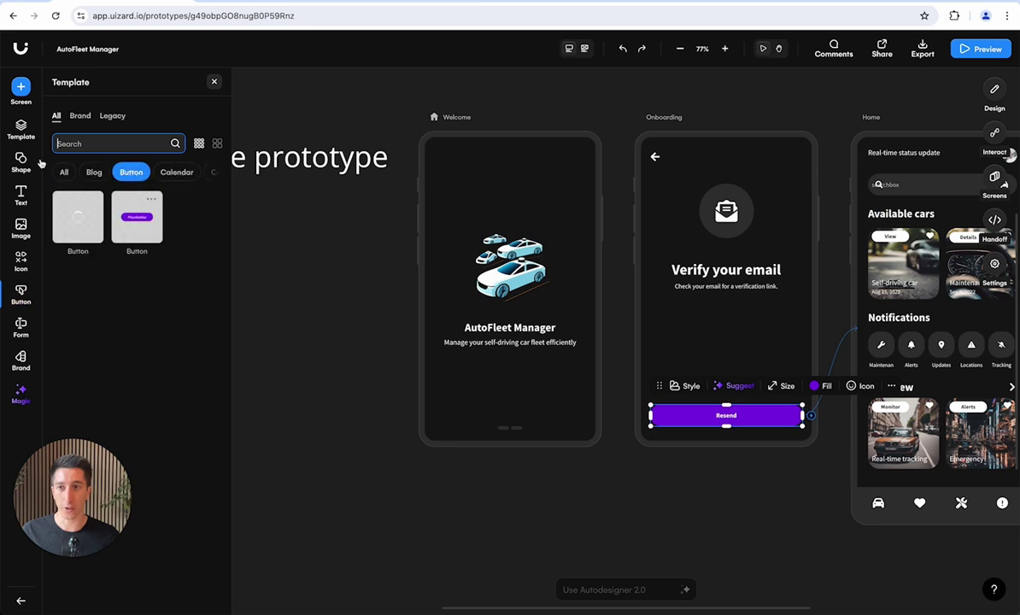
pyautogui.moveTo(137, 219); pyautogui.dragTo(508, 182)
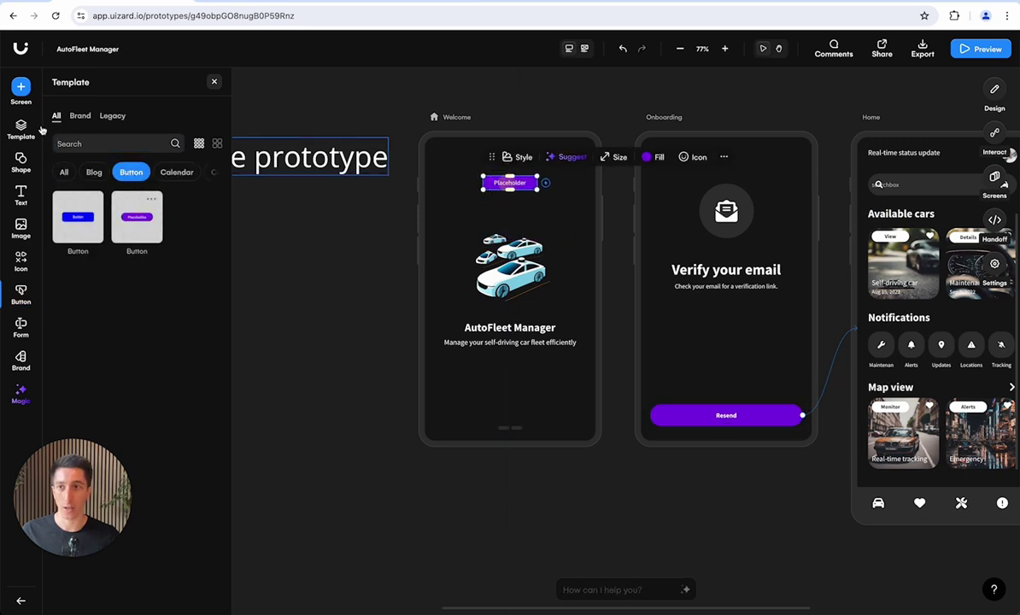
pyautogui.click(20, 127)
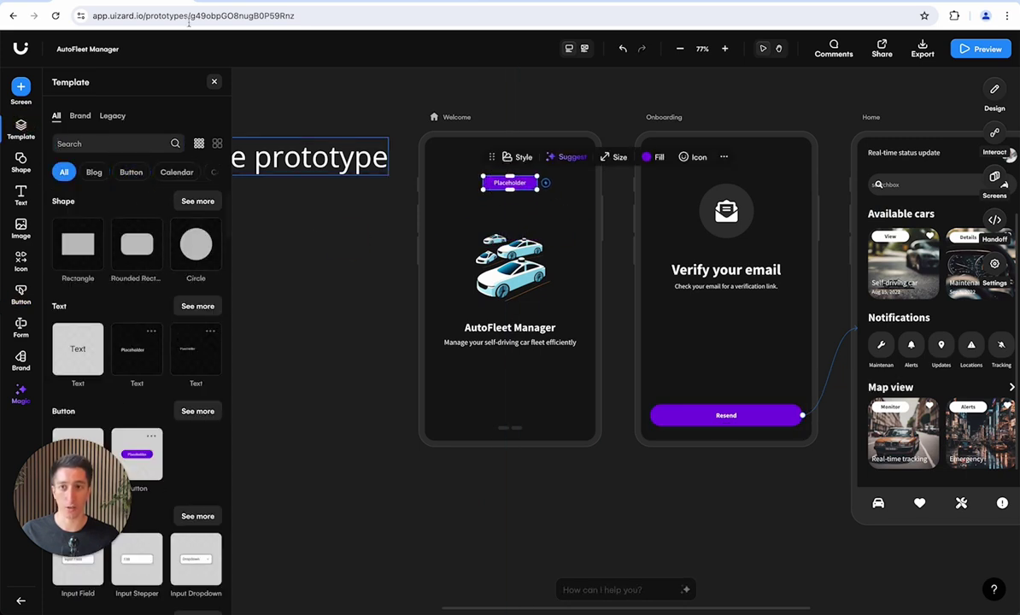
pyautogui.click(212, 81)
pyautogui.click(205, 358)
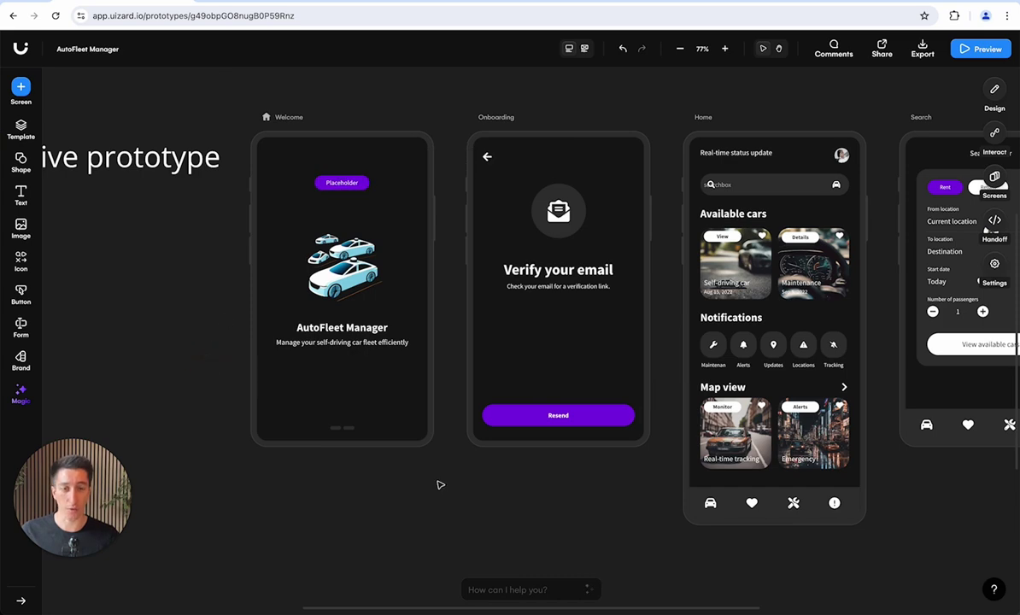
pyautogui.click(510, 590)
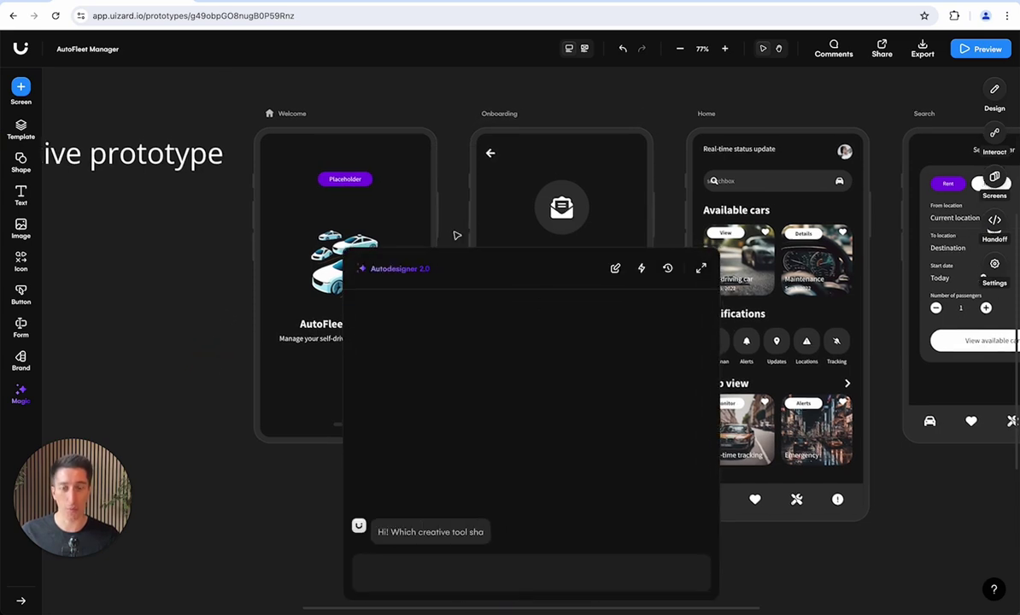
pyautogui.scroll(-3, 456, 232)
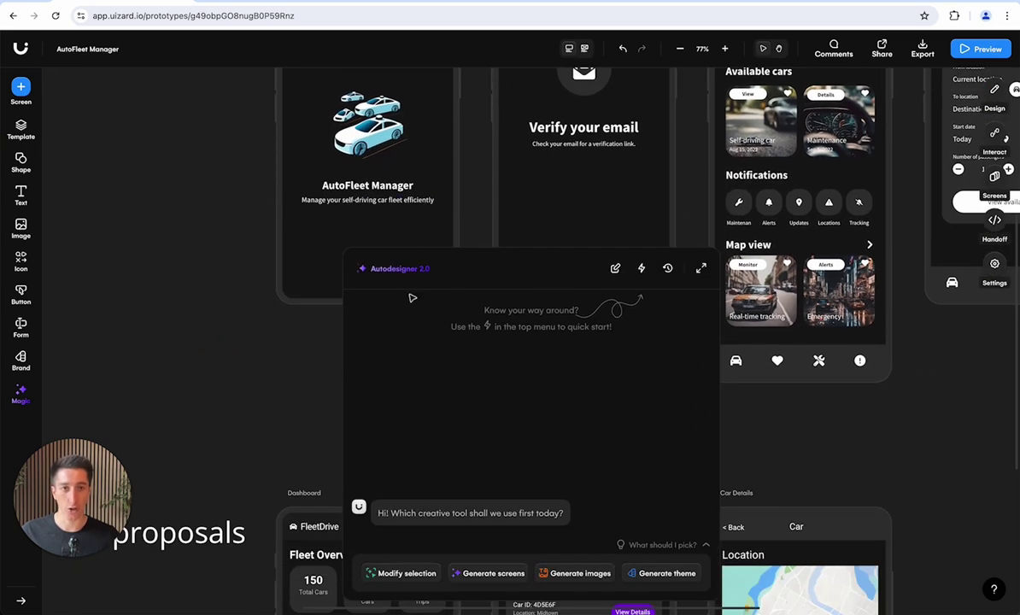
pyautogui.scroll(3, 293, 123)
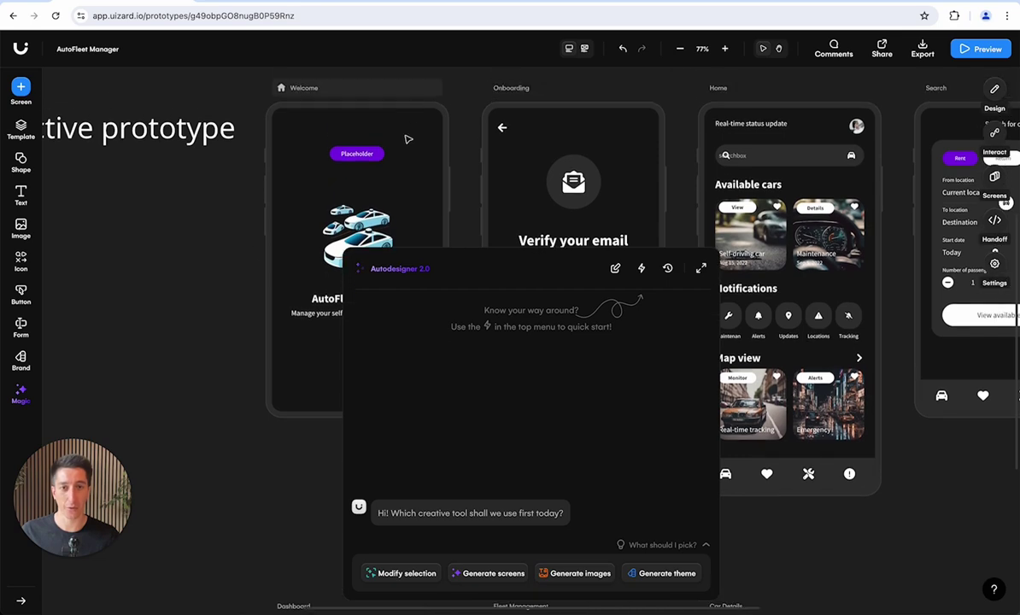
pyautogui.click(212, 258)
pyautogui.scroll(-5, 205, 256)
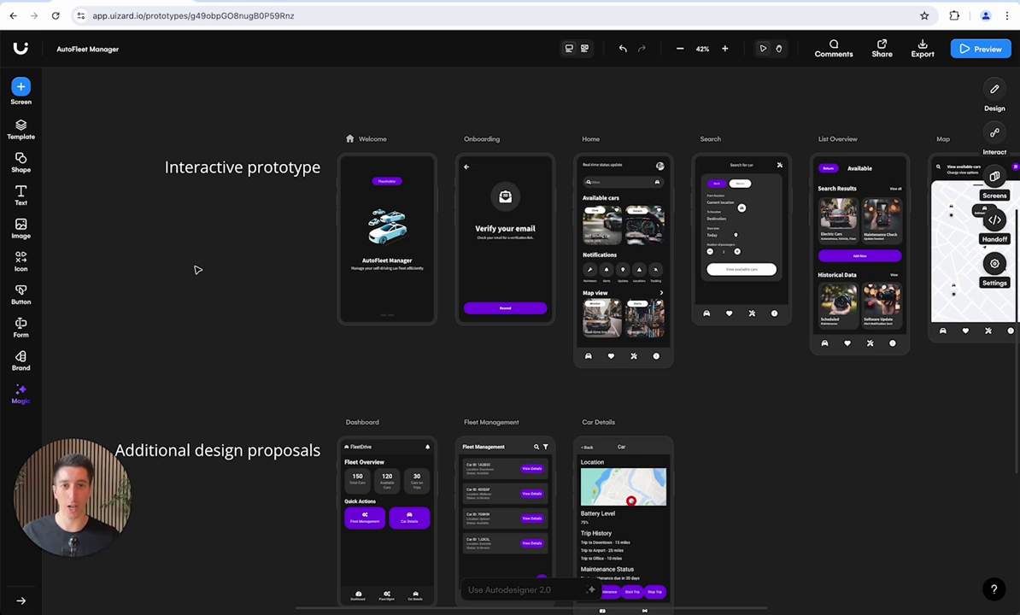
pyautogui.hscroll(-3, 196, 270)
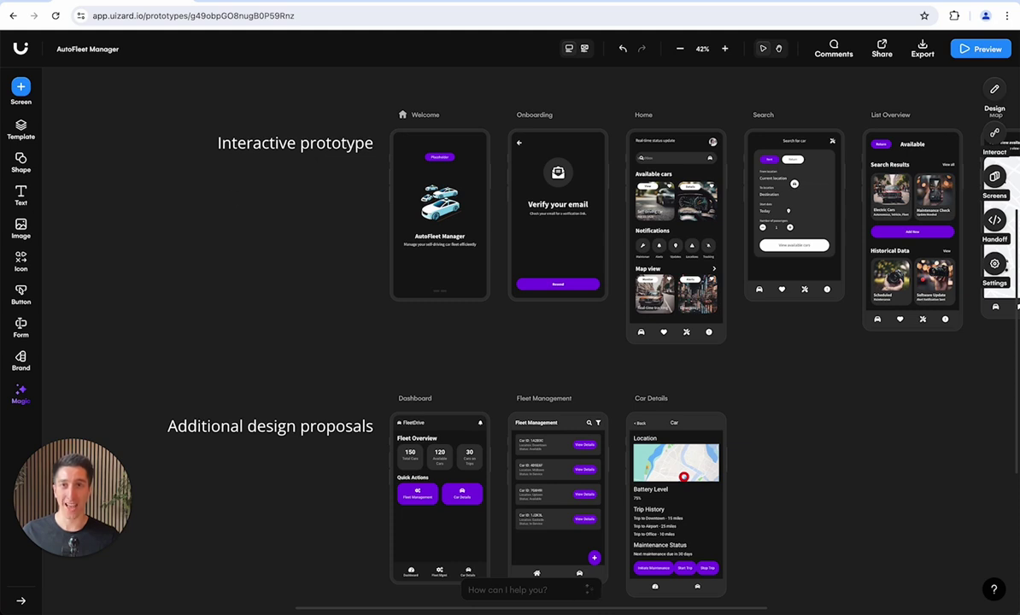
# Return to the presentation preview and advance past 'One more thing...' to the miro + uizard slide.
pyautogui.click(424, 2)
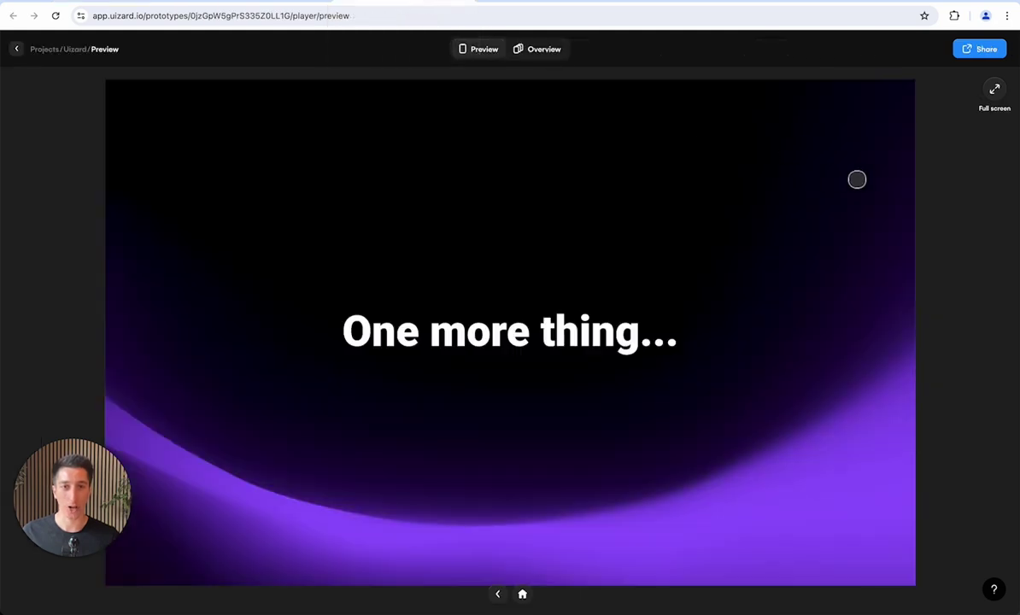
pyautogui.click(790, 294)
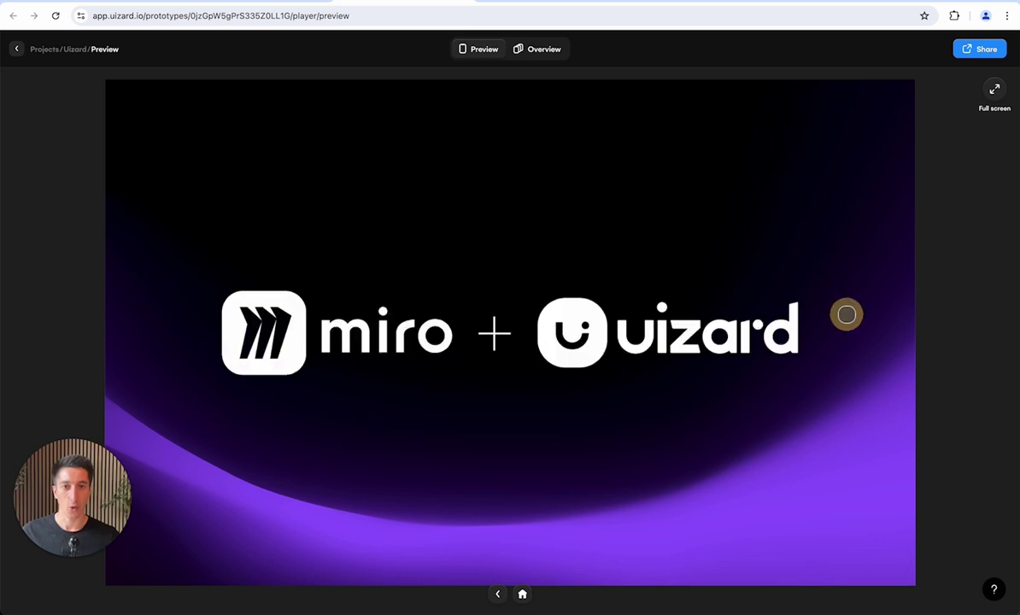